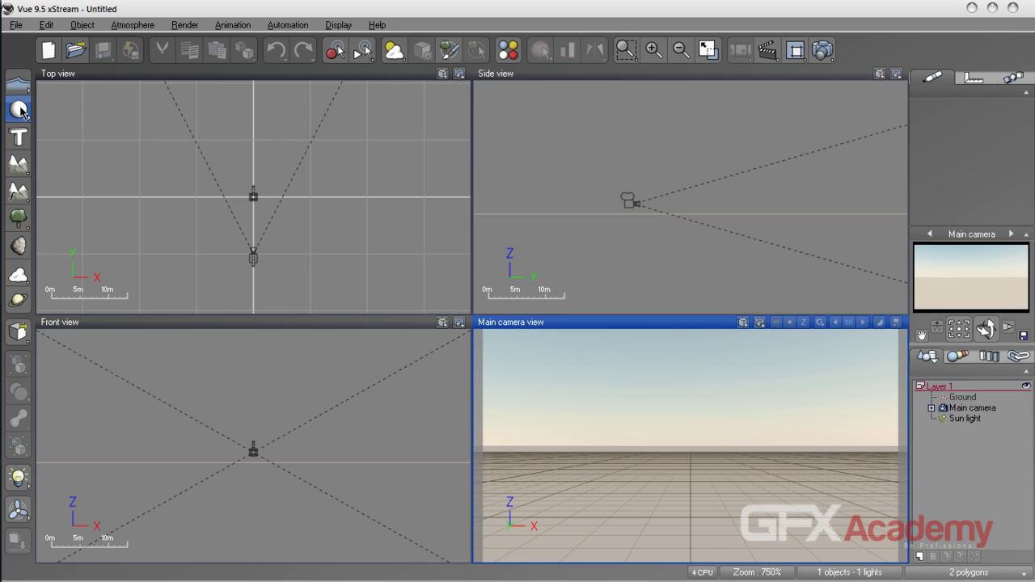
# Add a sphere and push it back from the camera in the maximized main camera view until all of it fits
pyautogui.click(19, 109)
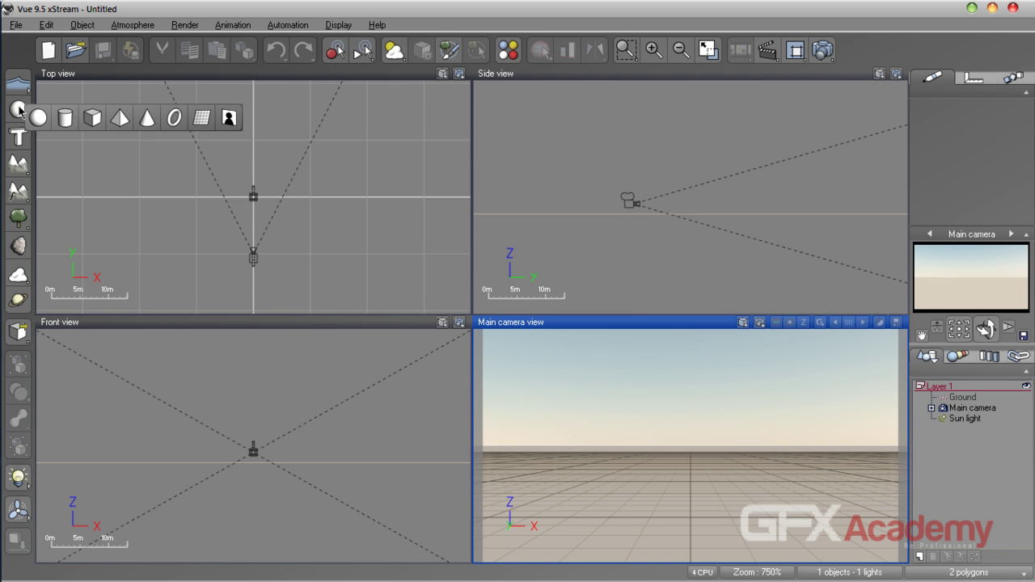
pyautogui.click(38, 117)
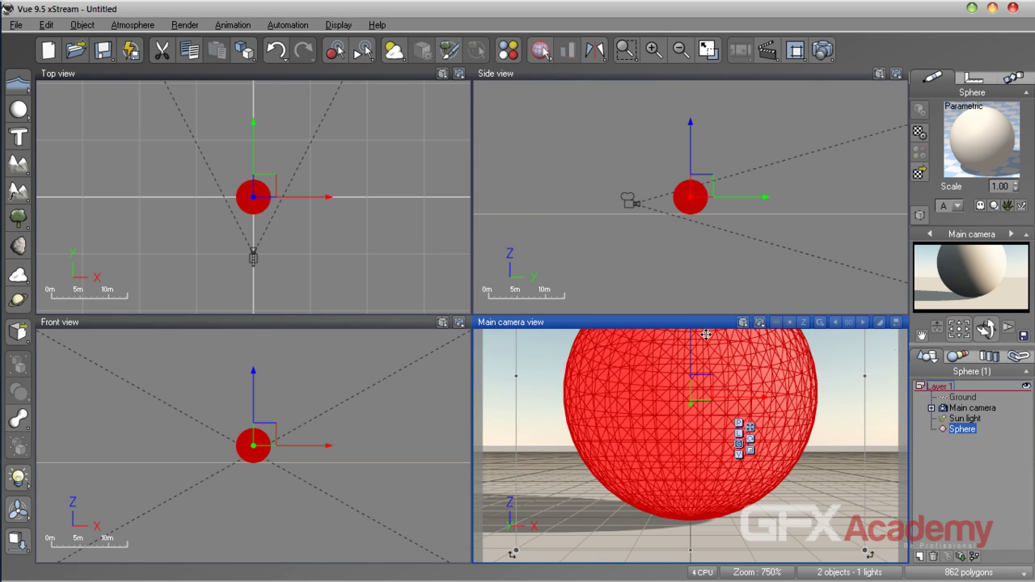
pyautogui.doubleClick(622, 325)
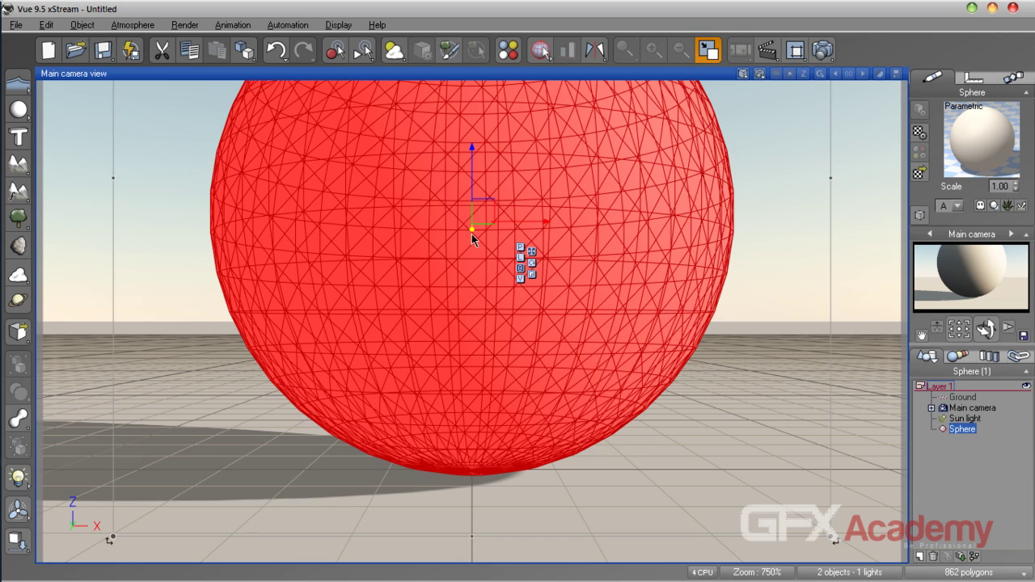
pyautogui.moveTo(472, 234); pyautogui.dragTo(425, 561, button='right')
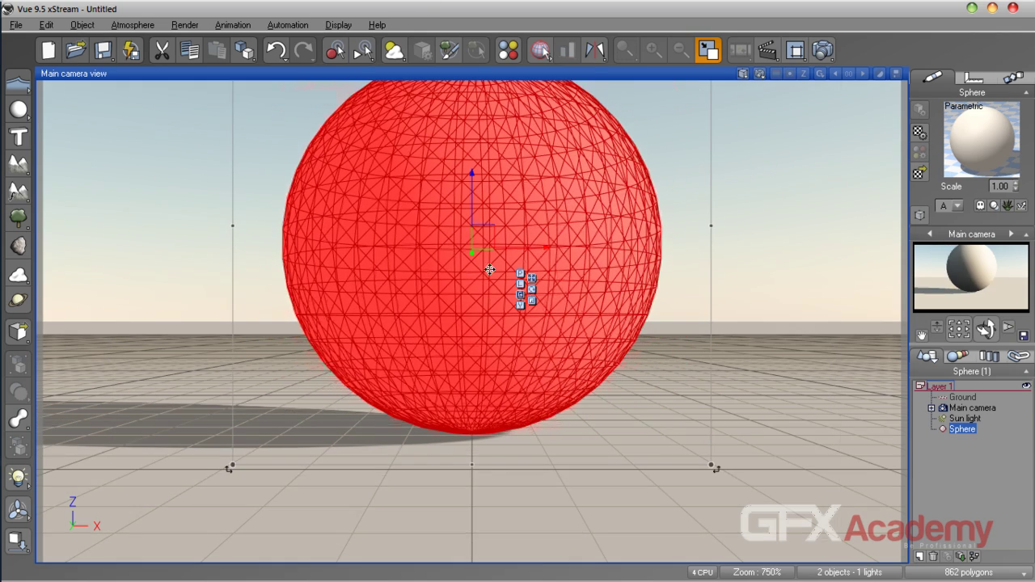
pyautogui.moveTo(473, 255); pyautogui.dragTo(473, 182, button='right')
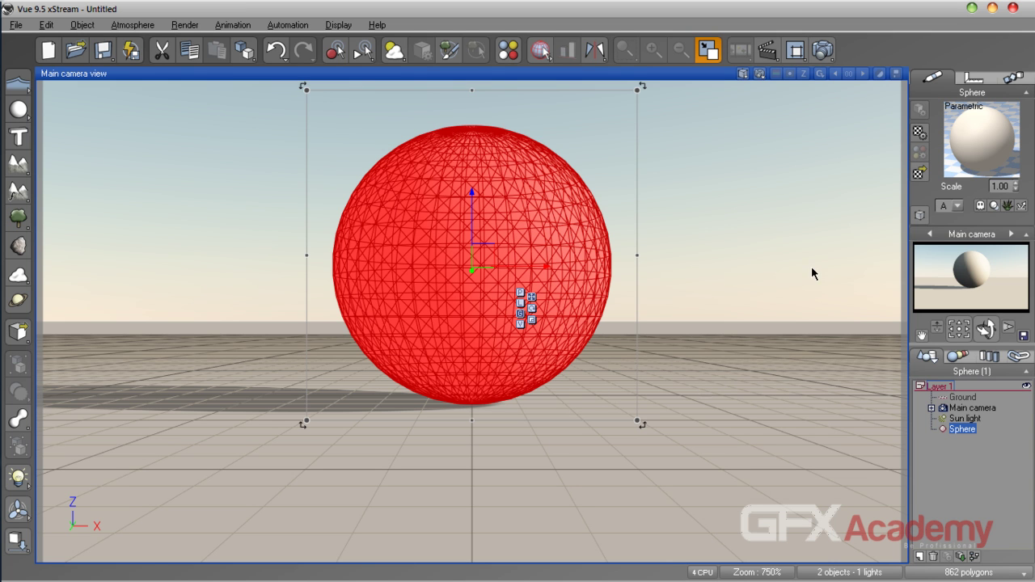
# Look at the sphere's advanced material editor and the material library, closing each without changing the material
pyautogui.doubleClick(988, 135)
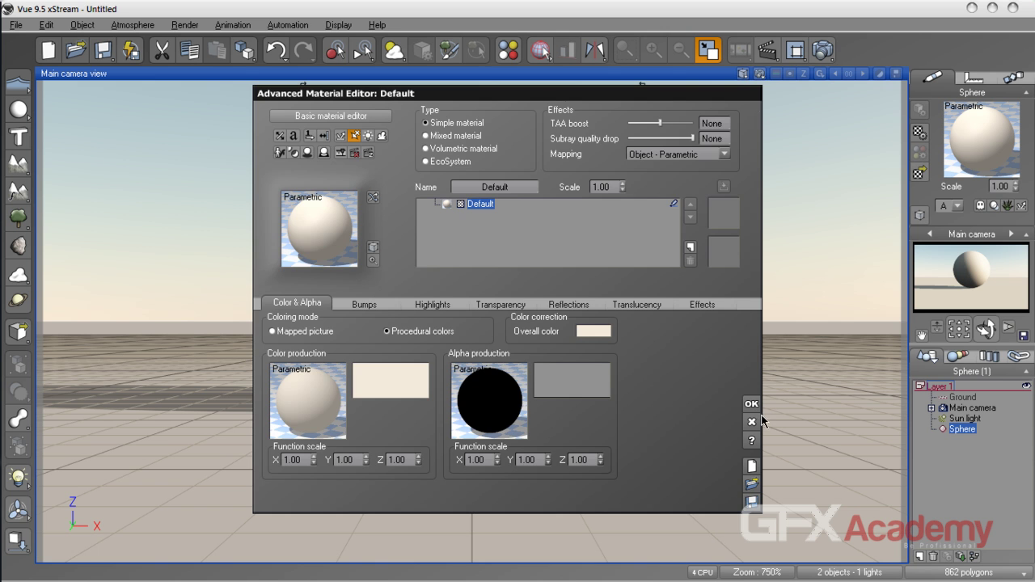
pyautogui.click(752, 421)
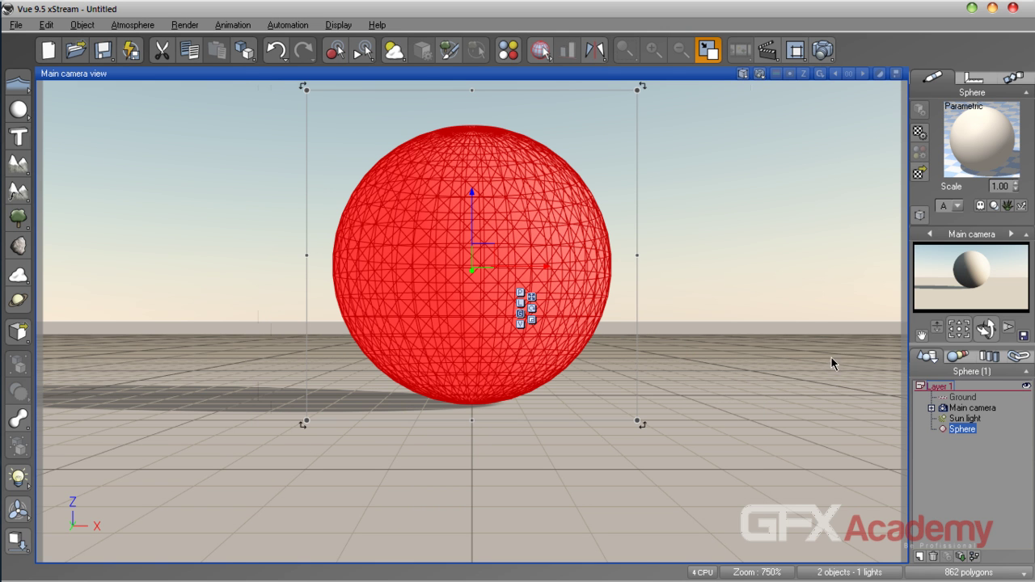
pyautogui.click(919, 173)
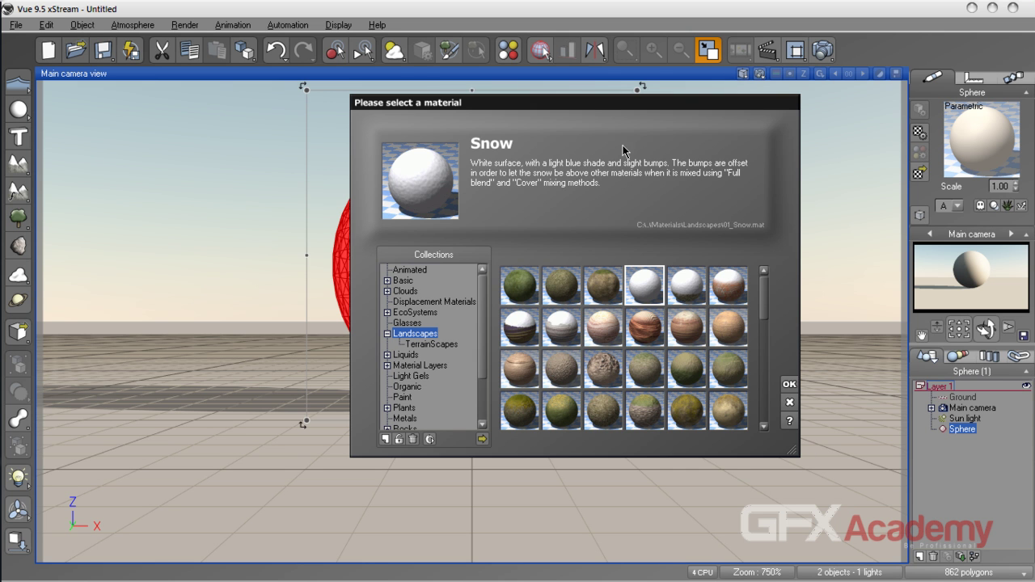
pyautogui.moveTo(589, 104); pyautogui.dragTo(495, 107)
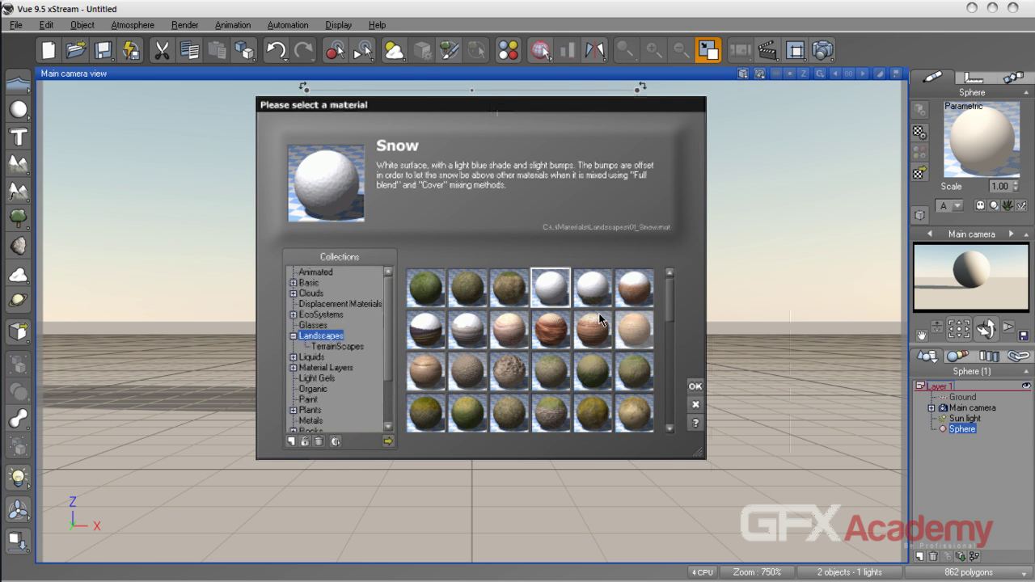
pyautogui.click(692, 405)
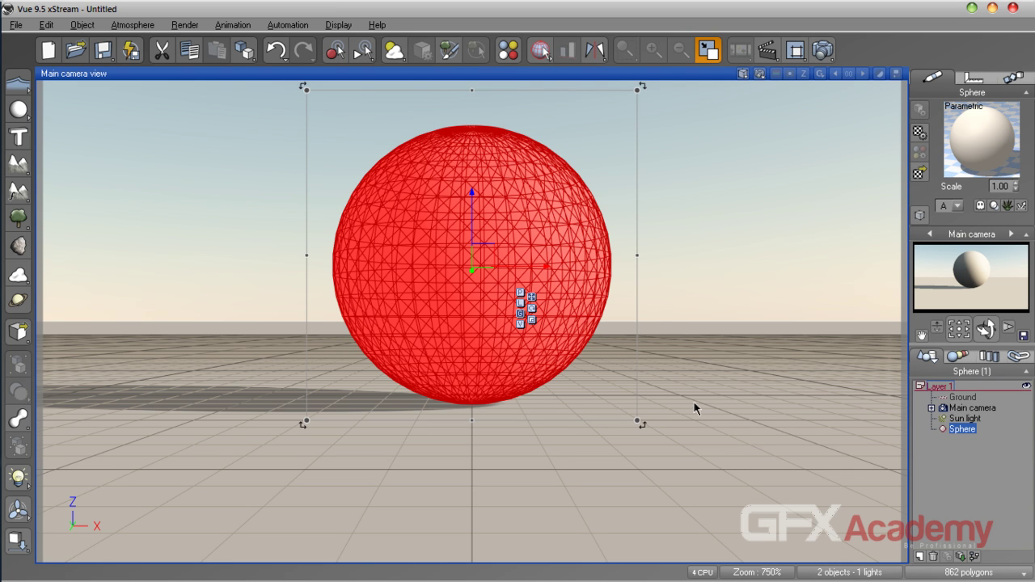
# Open the sphere's material for editing and switch to the basic material editor
pyautogui.doubleClick(982, 139)
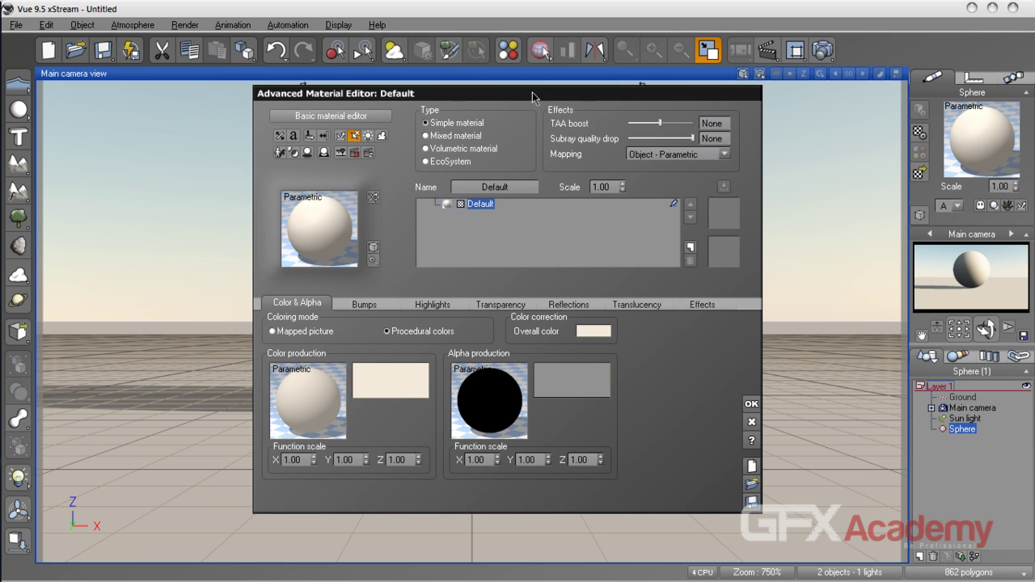
pyautogui.moveTo(533, 97); pyautogui.dragTo(513, 99)
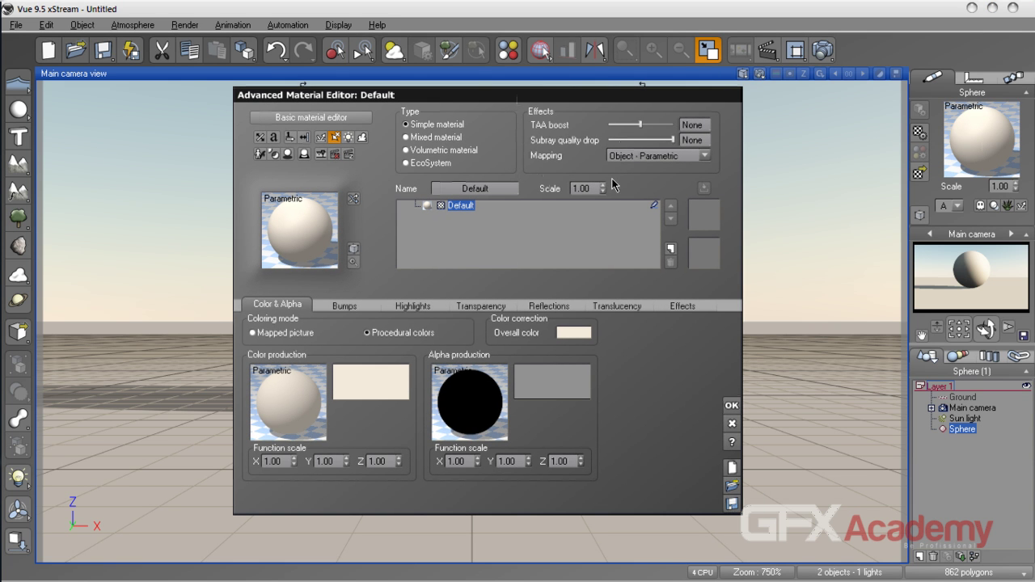
pyautogui.click(316, 117)
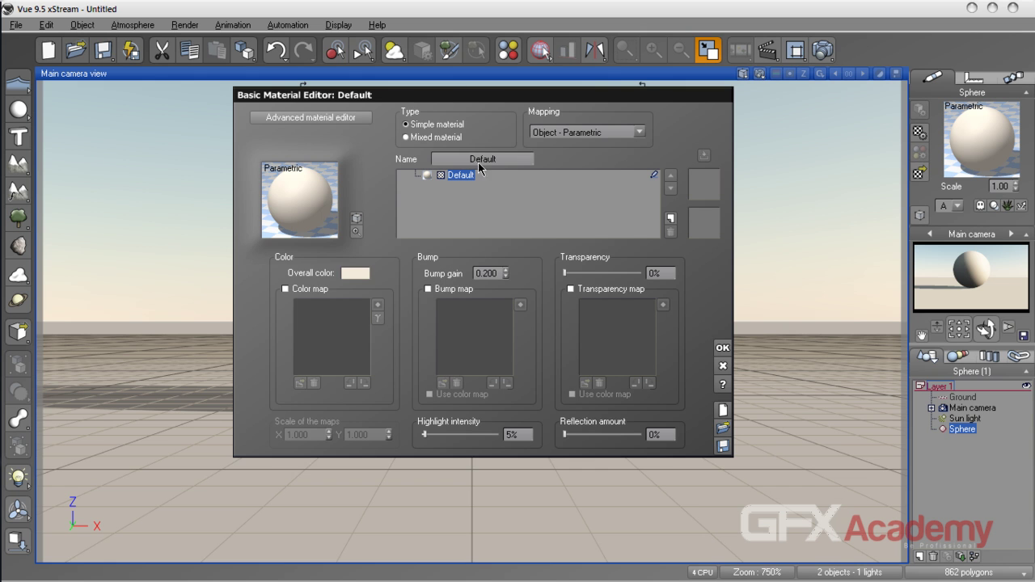
pyautogui.moveTo(469, 95); pyautogui.dragTo(465, 99)
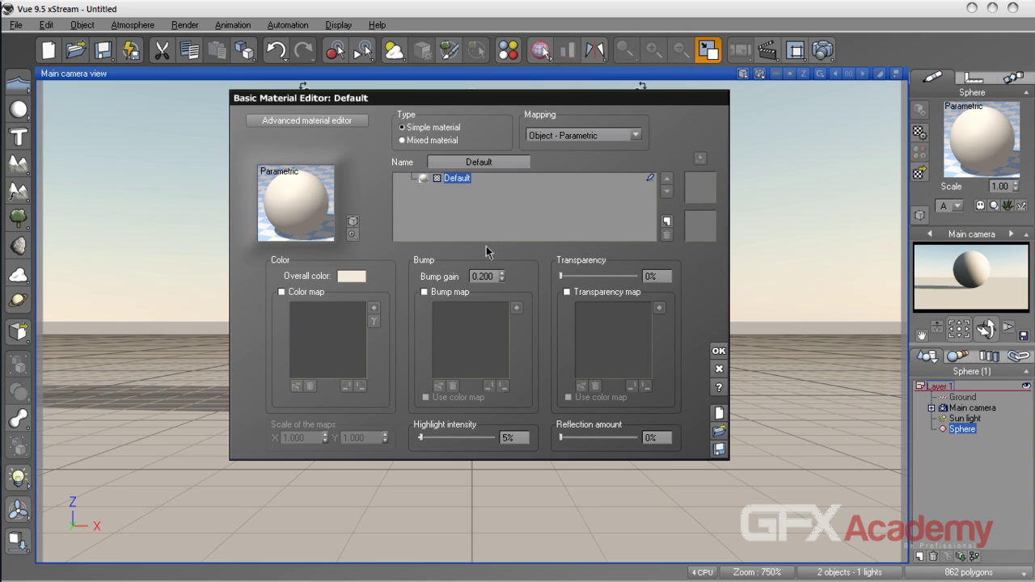
pyautogui.click(271, 127)
pyautogui.moveTo(448, 101); pyautogui.dragTo(408, 114)
# Enable the color map of the sphere's material, then invert it and revert the inversion
pyautogui.click(259, 325)
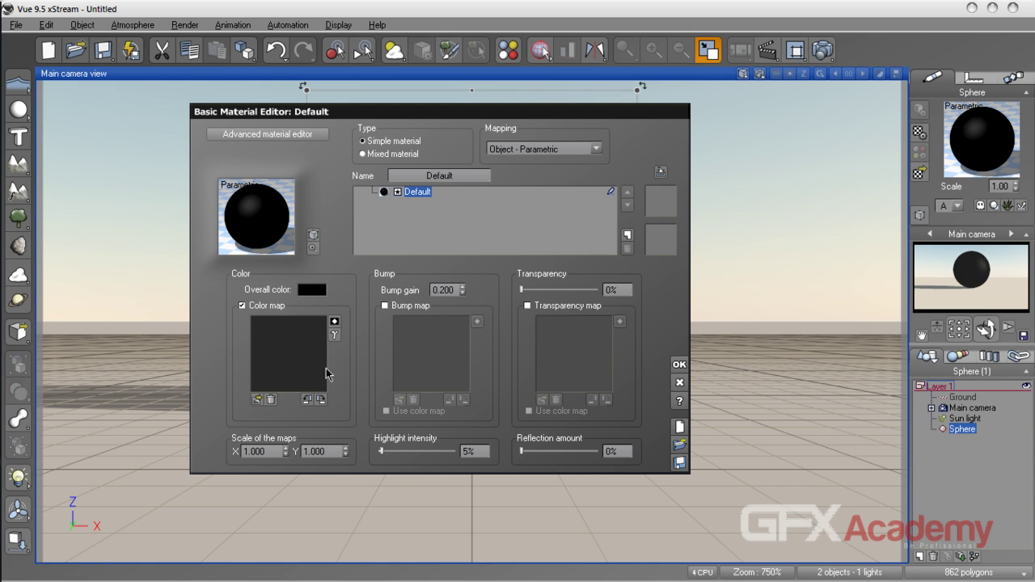
pyautogui.click(334, 323)
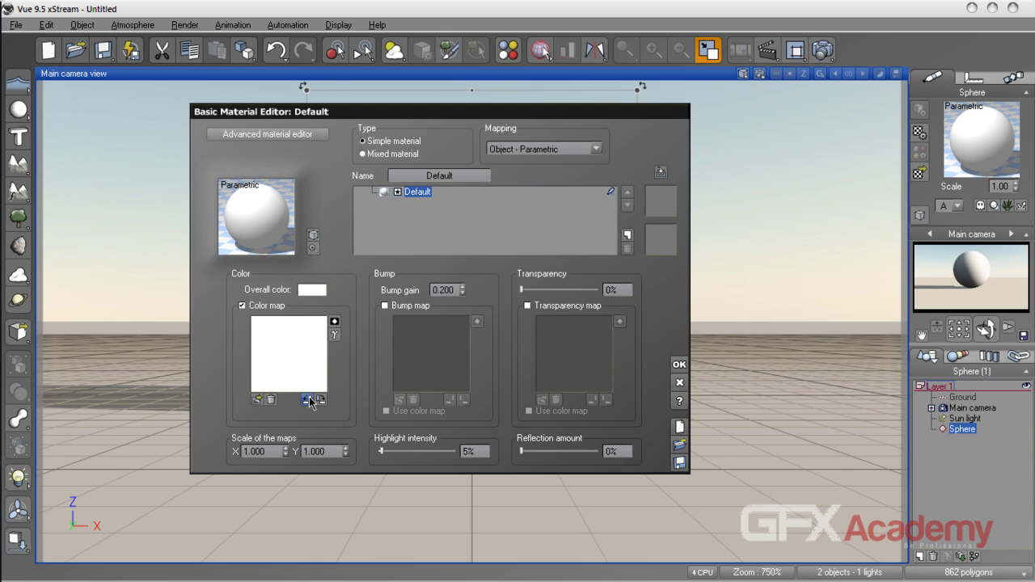
pyautogui.click(334, 322)
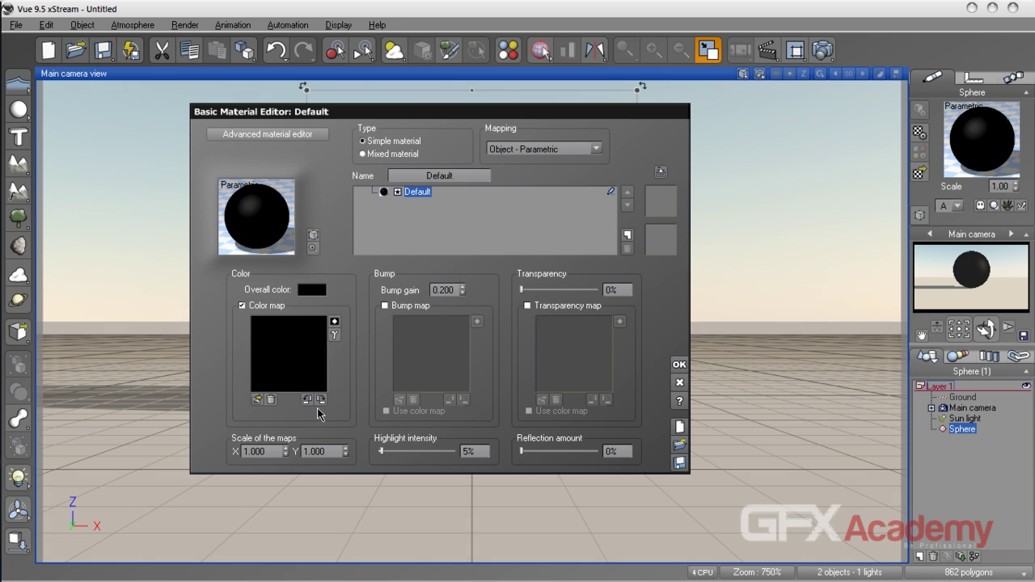
# Set the material's overall color to a dark blue with red 7, green 23 and blue 44
pyautogui.click(335, 334)
pyautogui.moveTo(421, 283)
pyautogui.mouseDown()
pyautogui.moveTo(424, 345)
pyautogui.moveTo(353, 335)
pyautogui.mouseUp()
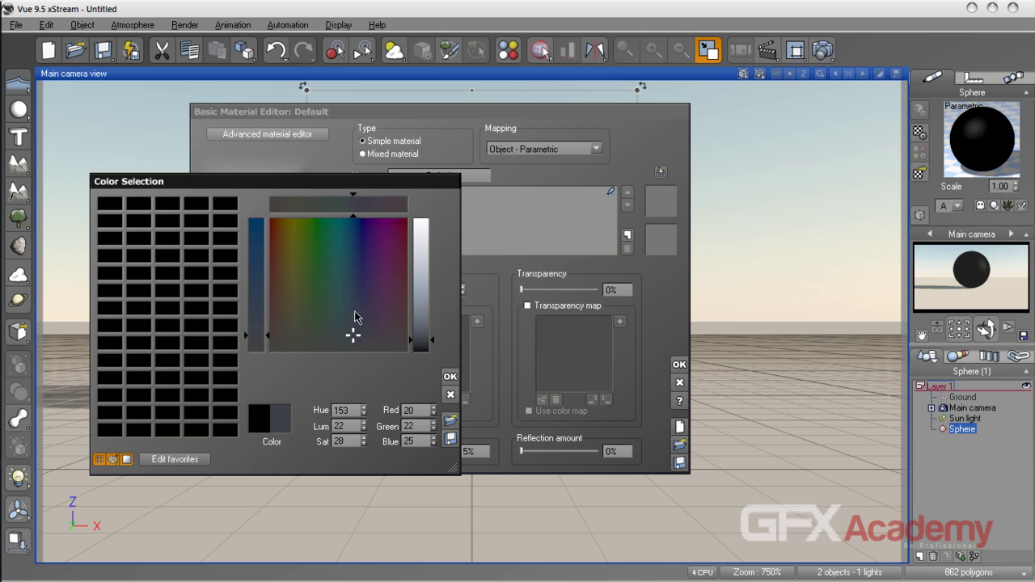
pyautogui.moveTo(350, 222)
pyautogui.mouseDown()
pyautogui.moveTo(324, 220)
pyautogui.moveTo(351, 219)
pyautogui.mouseUp()
pyautogui.moveTo(361, 293); pyautogui.dragTo(367, 343)
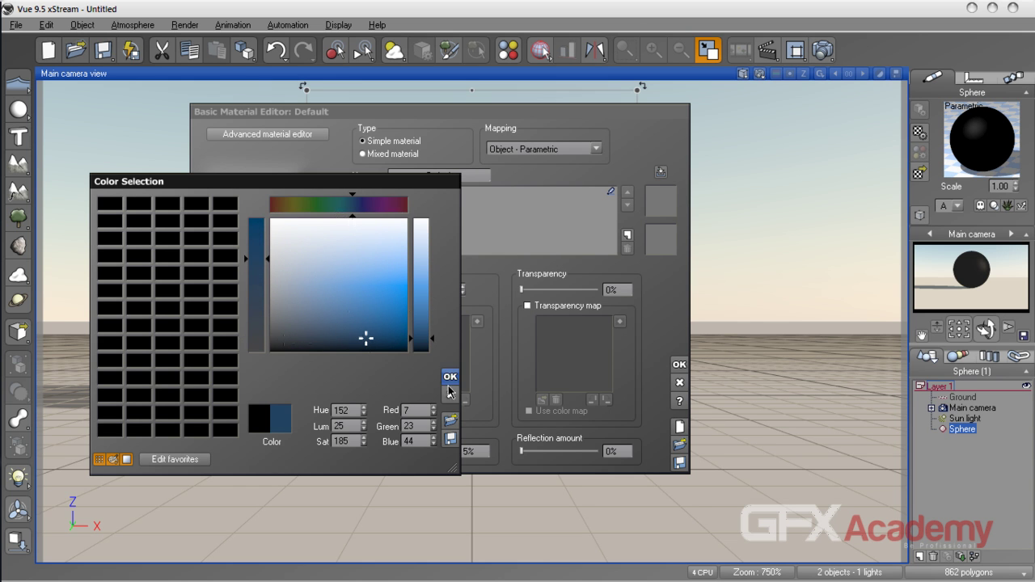
pyautogui.click(451, 377)
# Load the EarthMap bitmap as the material's color map and try inverting it on and off
pyautogui.moveTo(449, 107); pyautogui.dragTo(365, 123)
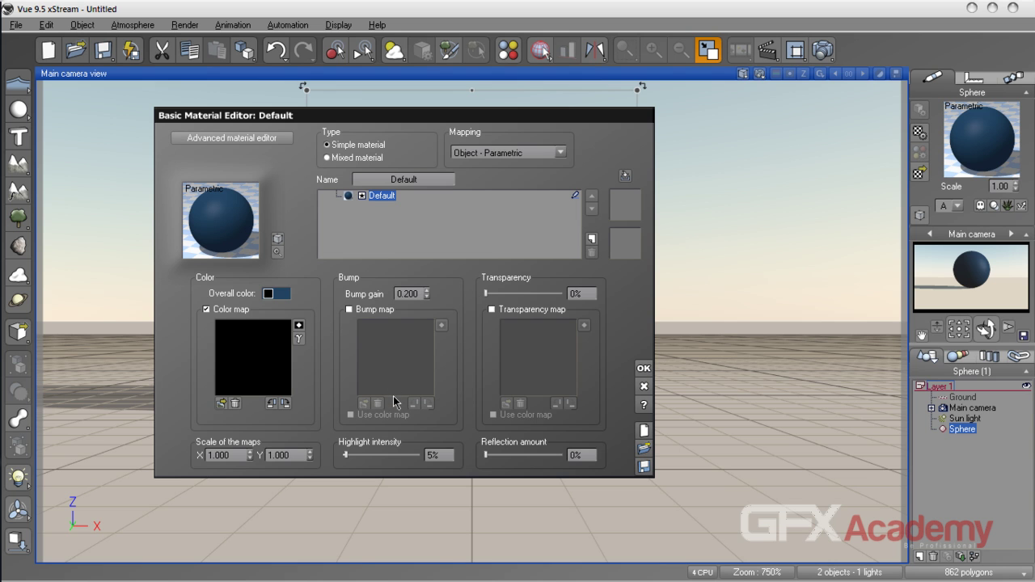
pyautogui.click(350, 311)
pyautogui.click(349, 312)
pyautogui.click(222, 403)
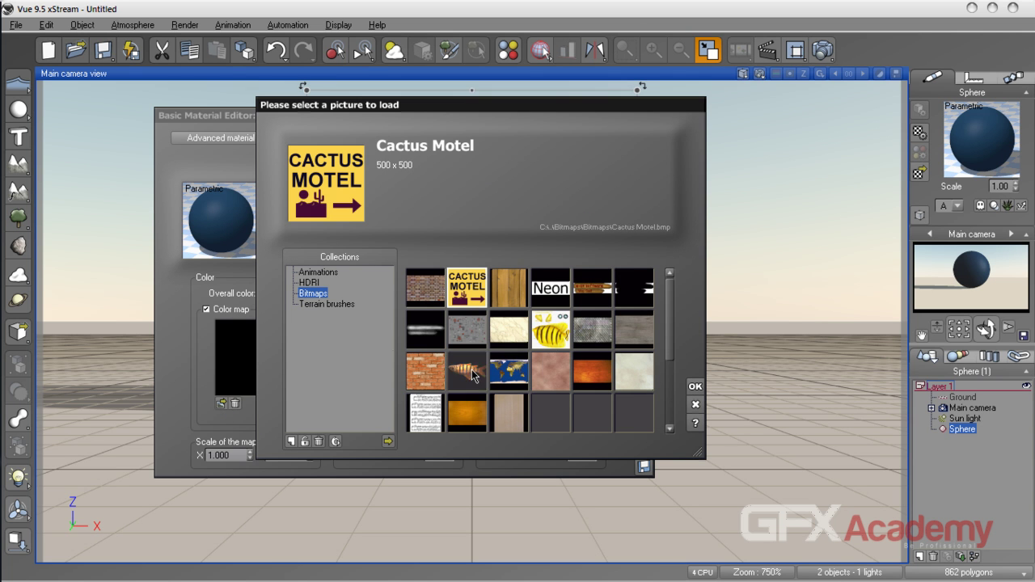
pyautogui.click(493, 383)
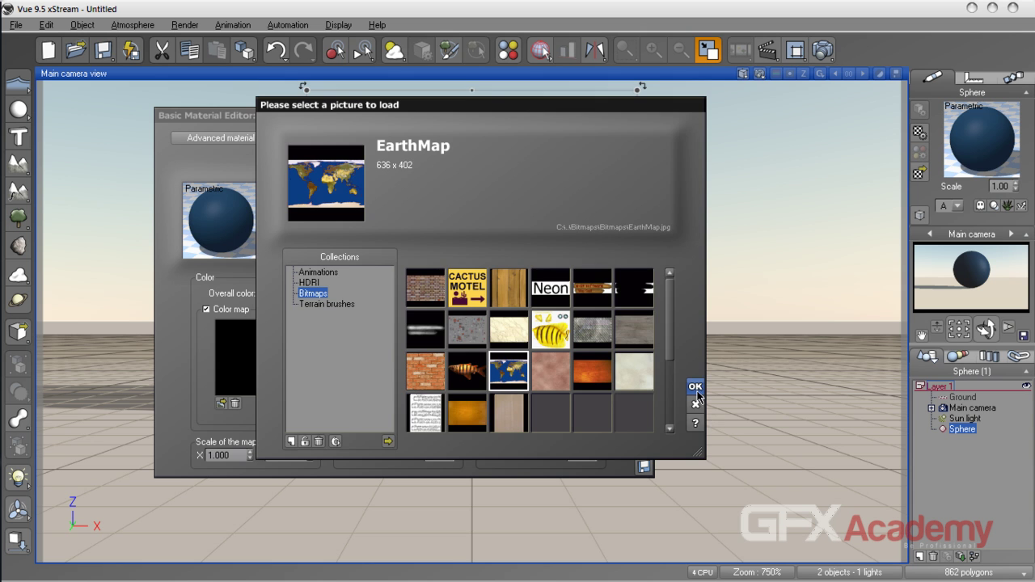
pyautogui.press('Return')
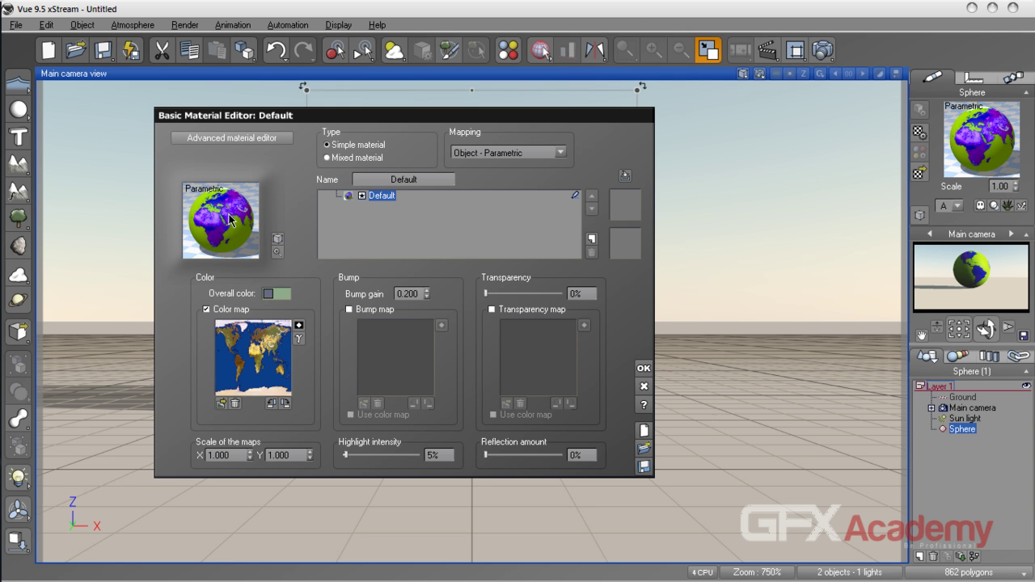
pyautogui.click(299, 325)
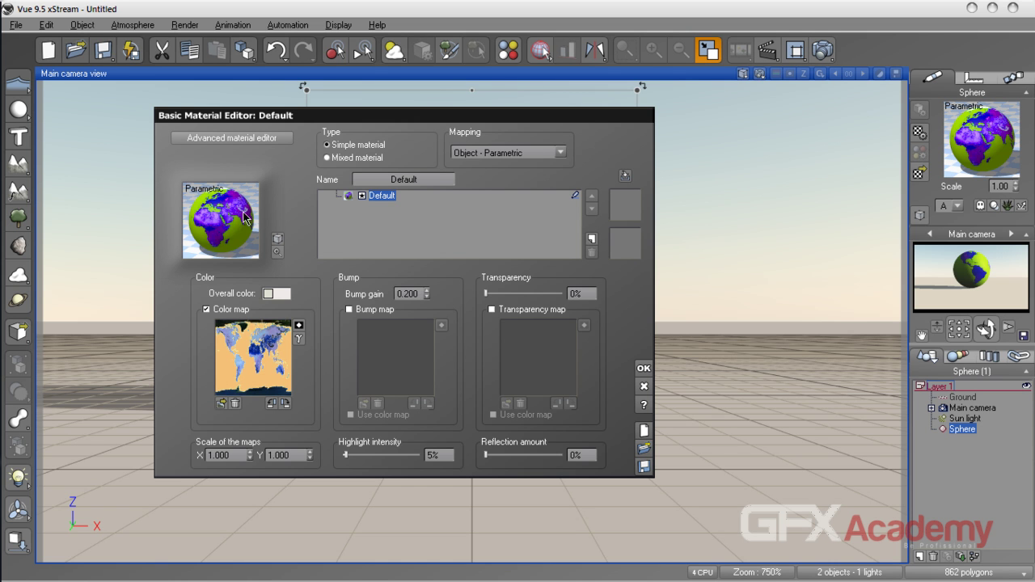
pyautogui.click(298, 326)
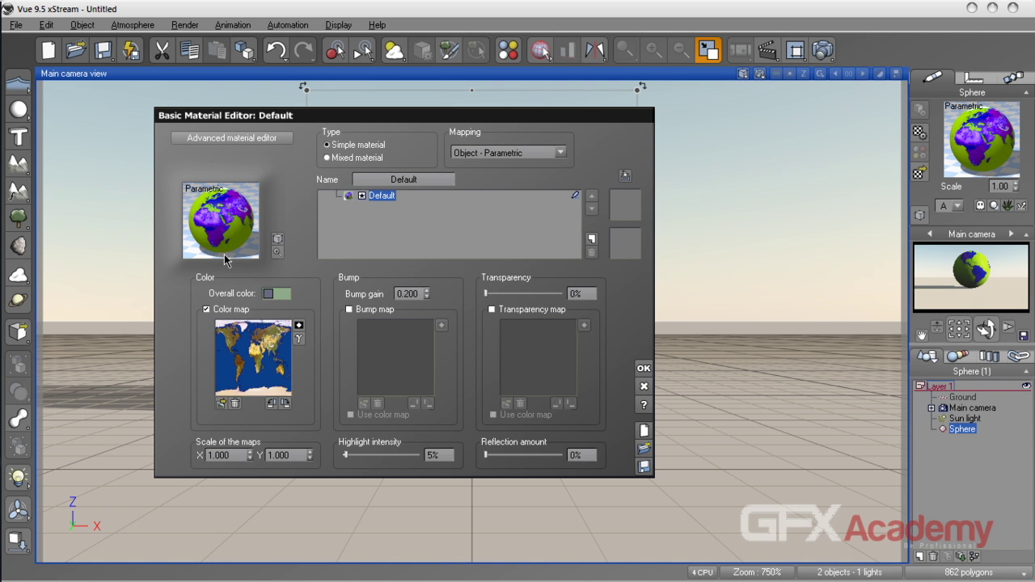
# Set the overall color to a near-black grey with red, green and blue all at 7
pyautogui.click(272, 295)
pyautogui.moveTo(267, 330); pyautogui.dragTo(239, 349)
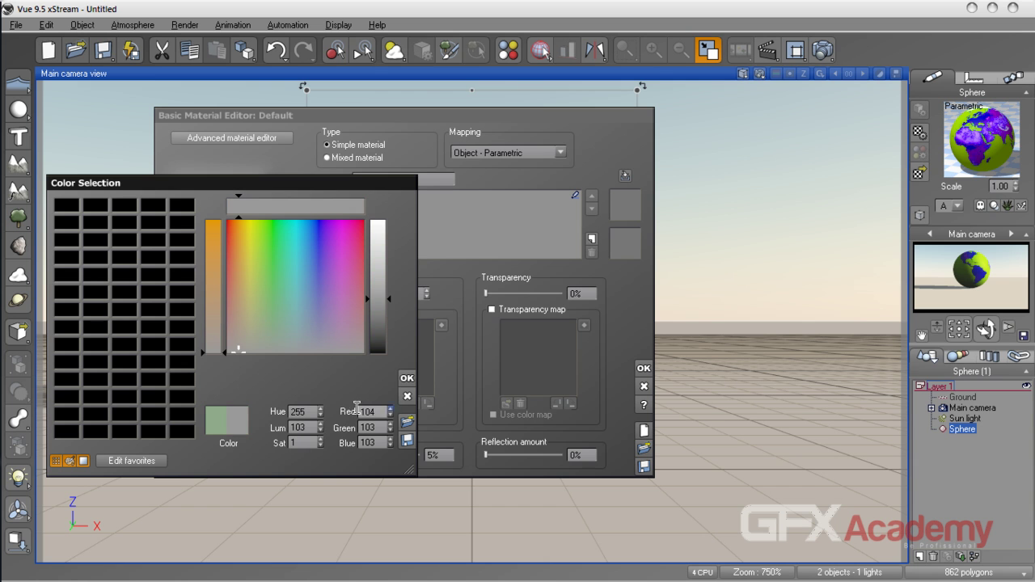
pyautogui.click(376, 323)
pyautogui.moveTo(376, 330); pyautogui.dragTo(377, 349)
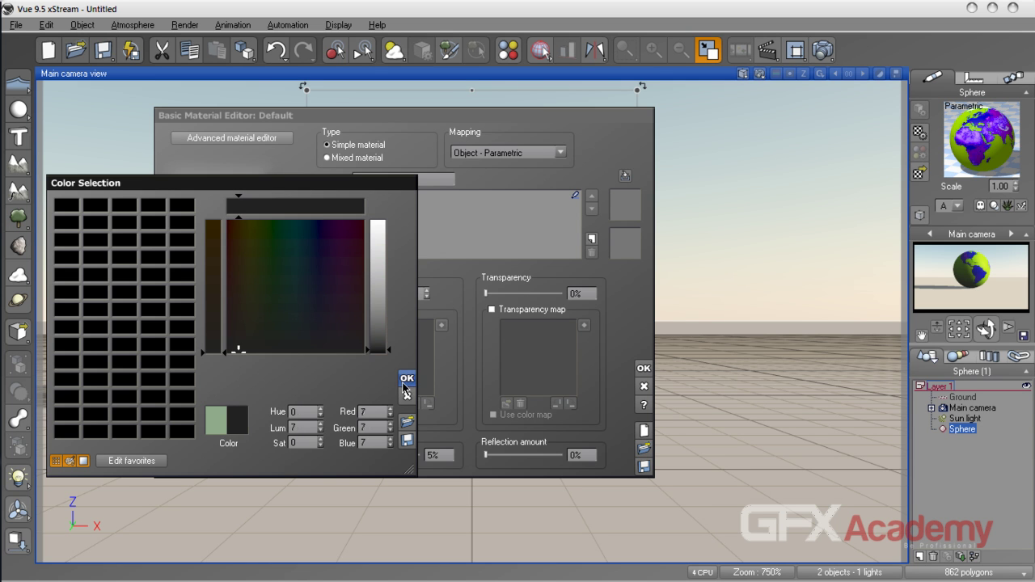
pyautogui.click(407, 378)
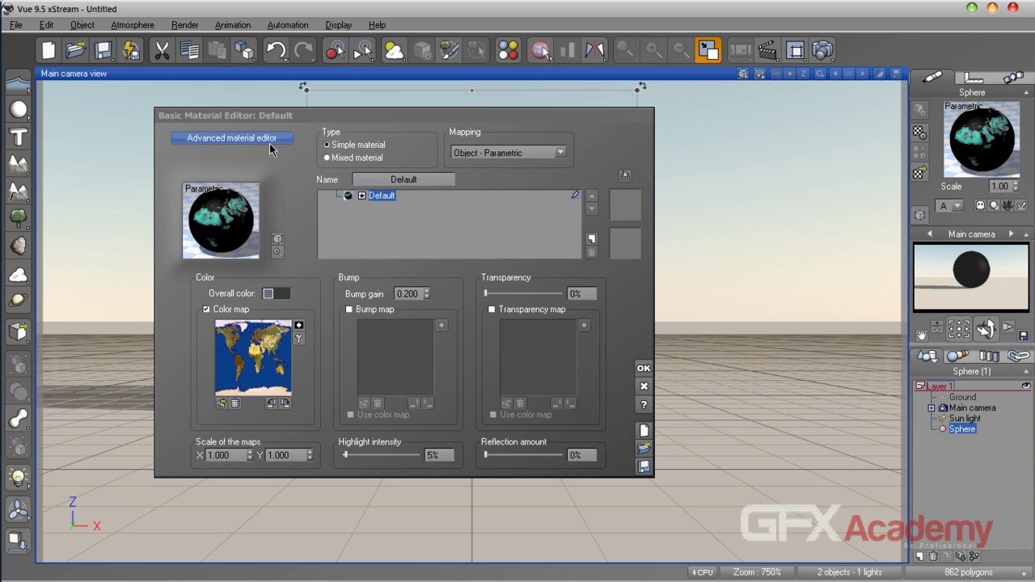
# Turn the color map off and on again to clear the Earth picture from the material
pyautogui.click(216, 311)
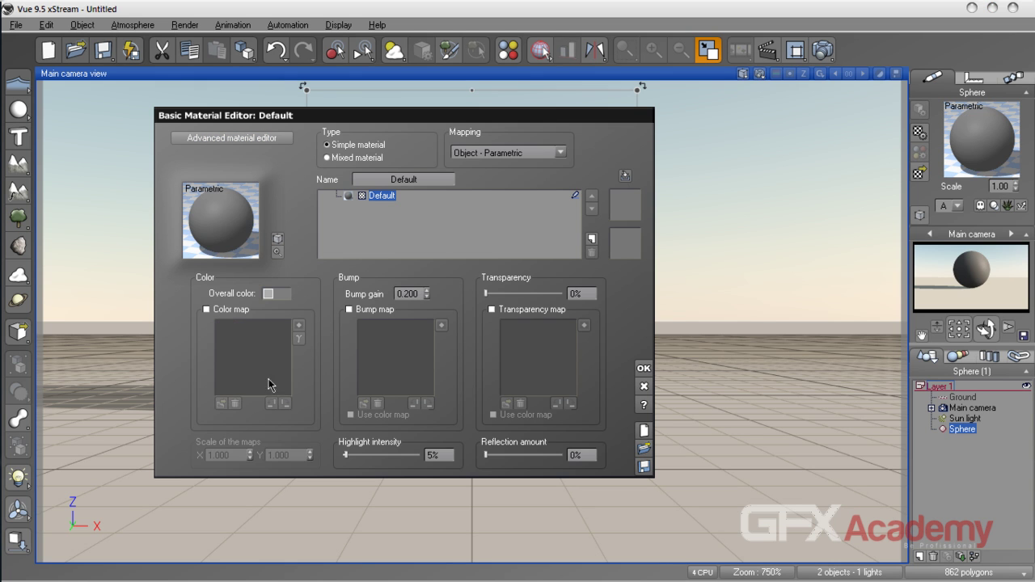
pyautogui.click(218, 311)
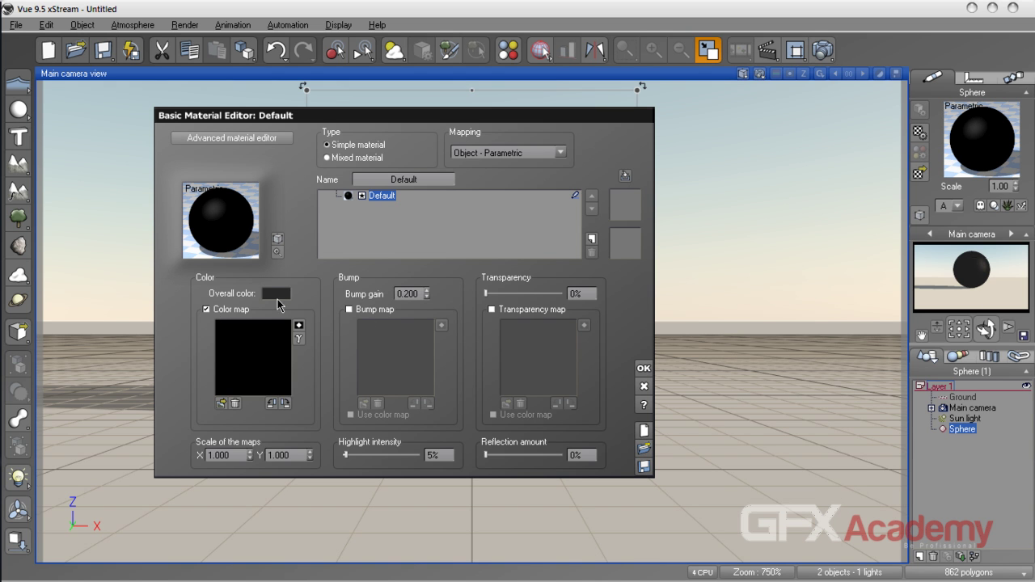
pyautogui.click(209, 310)
pyautogui.click(208, 311)
# Enable the bump map and load the Terrain9 picture from the Terrain brushes collection into it
pyautogui.click(377, 310)
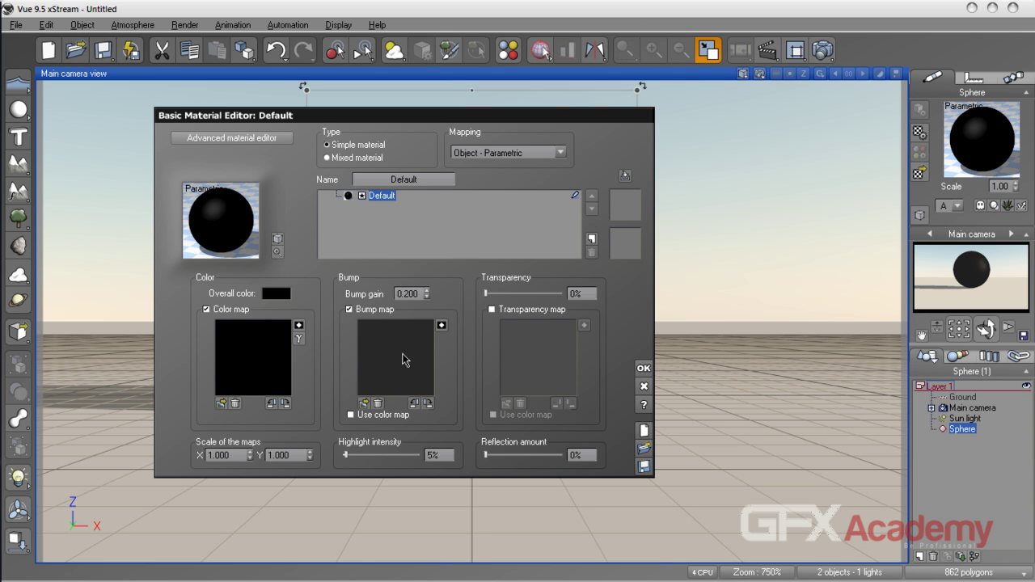
pyautogui.doubleClick(405, 359)
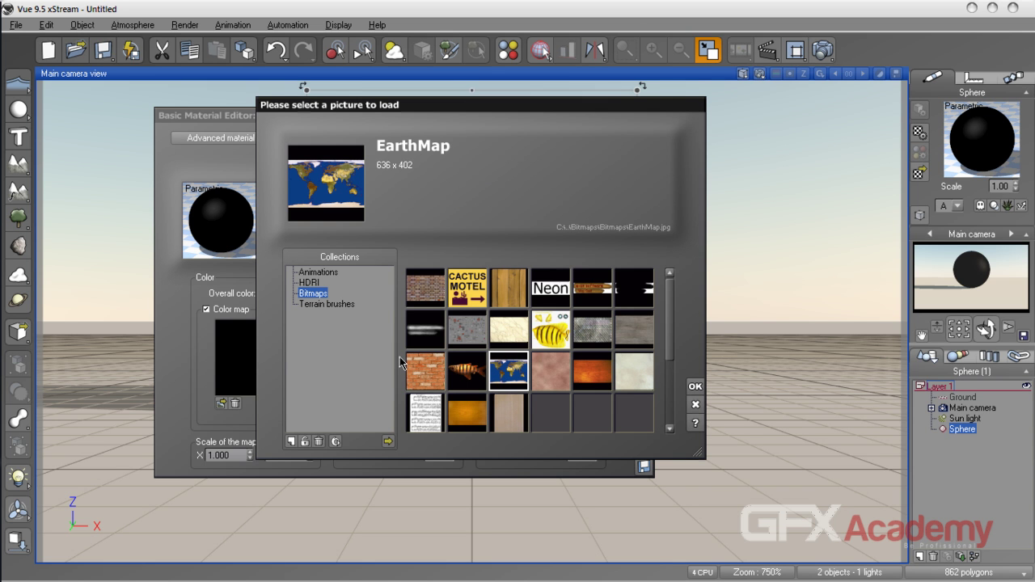
pyautogui.click(326, 306)
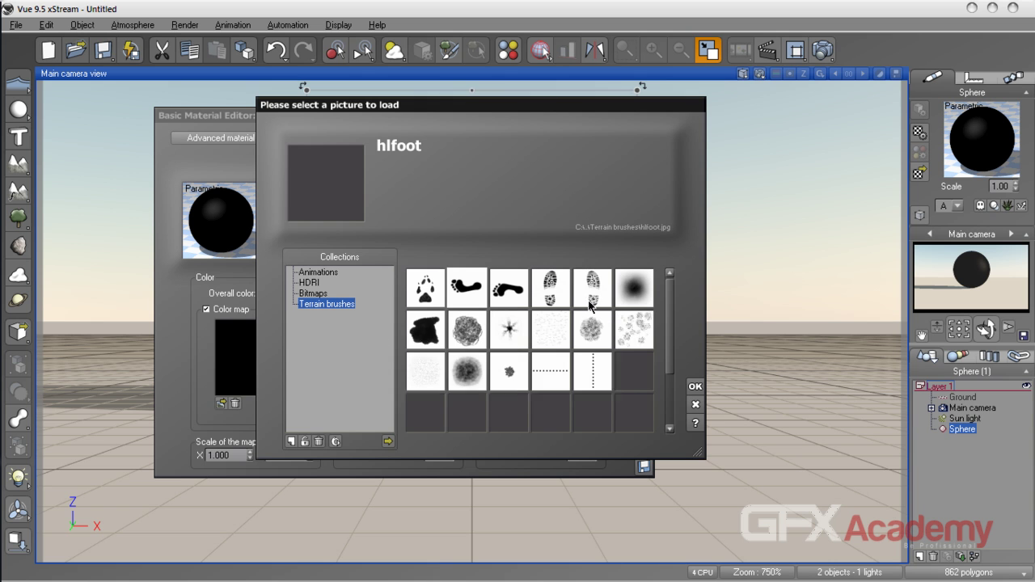
pyautogui.moveTo(670, 348); pyautogui.dragTo(672, 392)
pyautogui.click(419, 371)
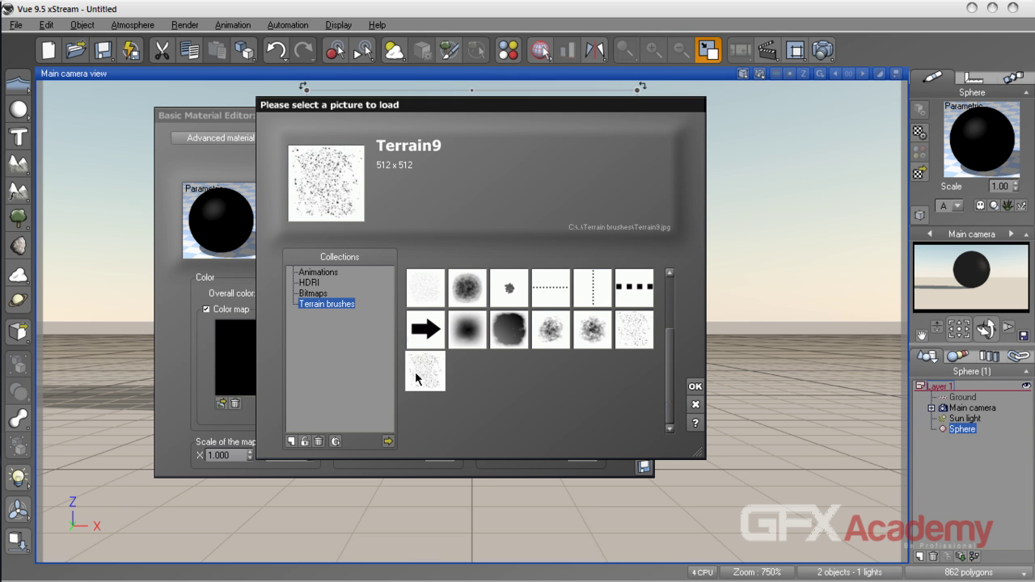
pyautogui.click(694, 388)
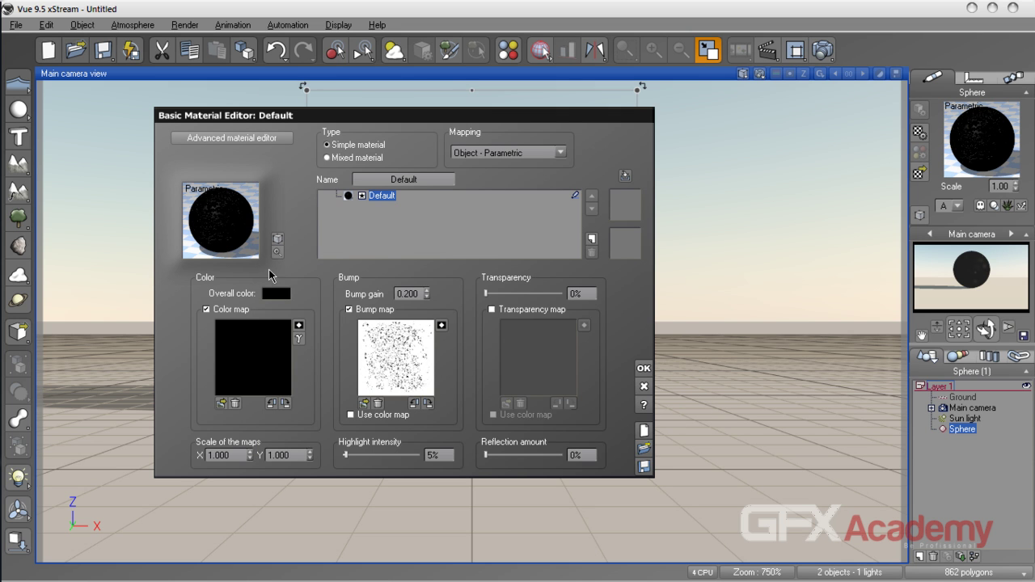
# Set the material's overall color to a slightly lighter dark grey
pyautogui.click(276, 293)
pyautogui.moveTo(388, 346); pyautogui.dragTo(392, 342)
pyautogui.click(418, 381)
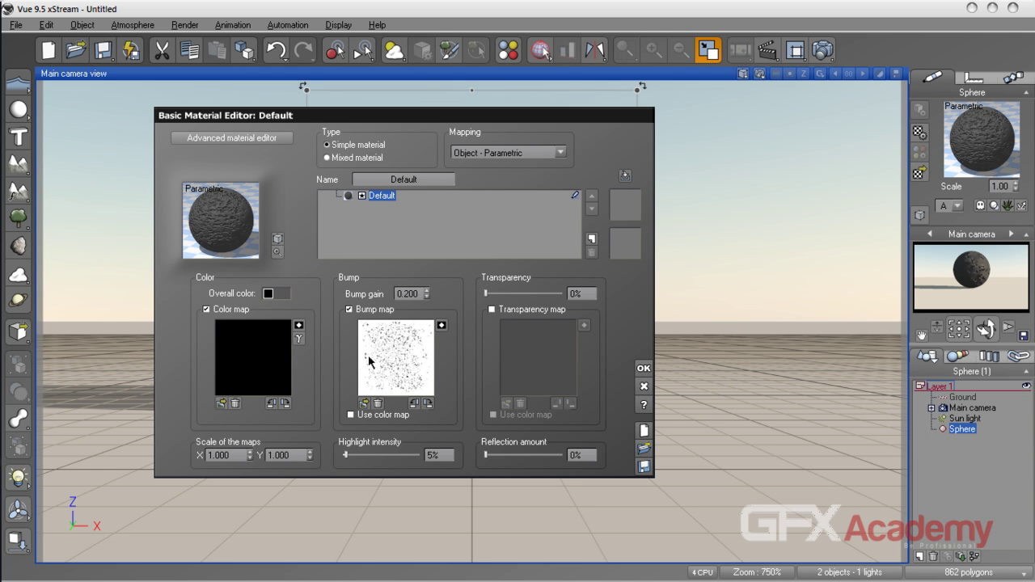
# Enable the transparency map, try its use-color-map option and invert the map from black to white
pyautogui.click(492, 308)
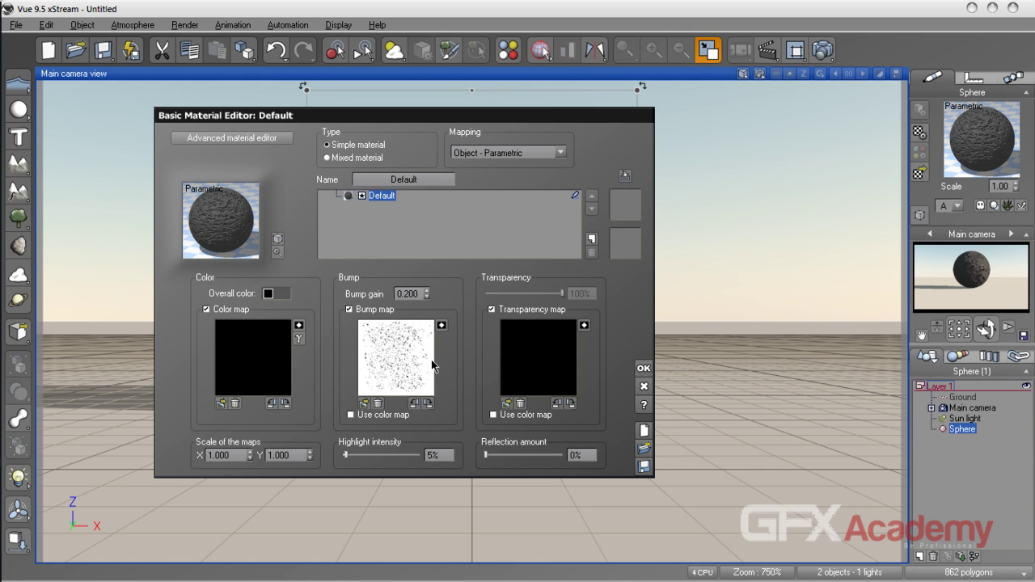
pyautogui.click(505, 416)
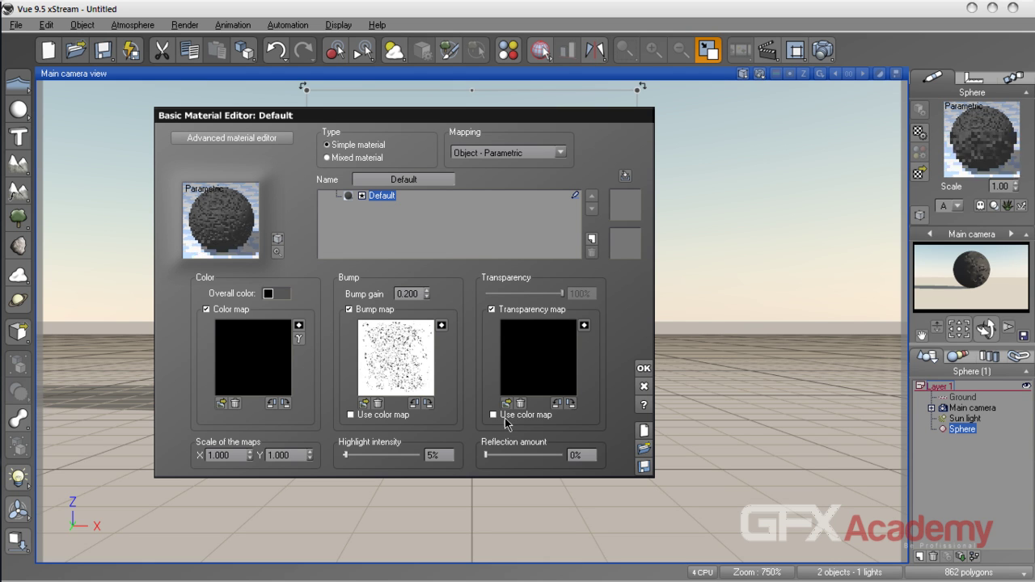
pyautogui.click(584, 325)
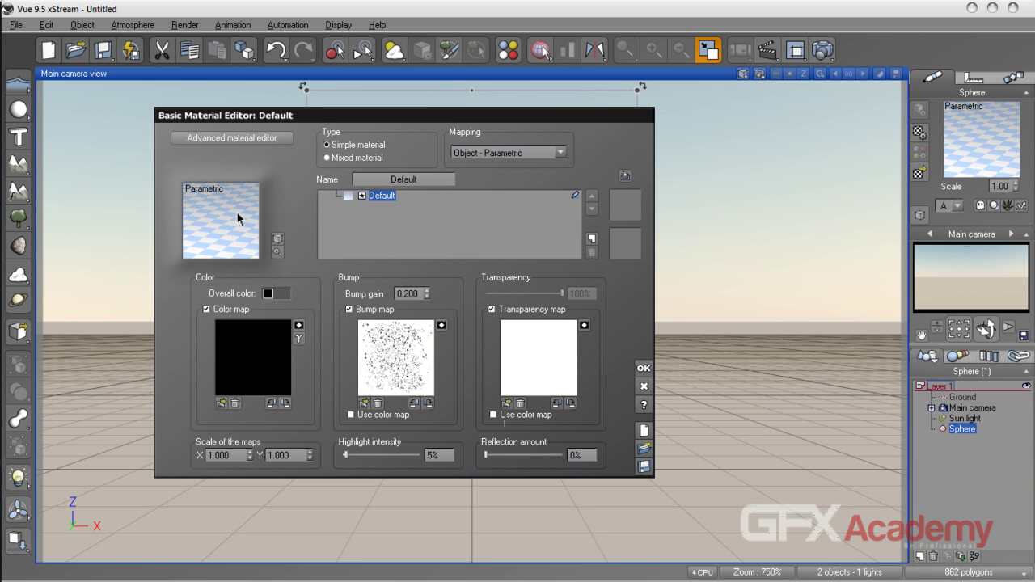
# Turn off the transparency, bump and color maps and switch to the advanced material editor
pyautogui.click(537, 310)
pyautogui.click(379, 310)
pyautogui.click(236, 310)
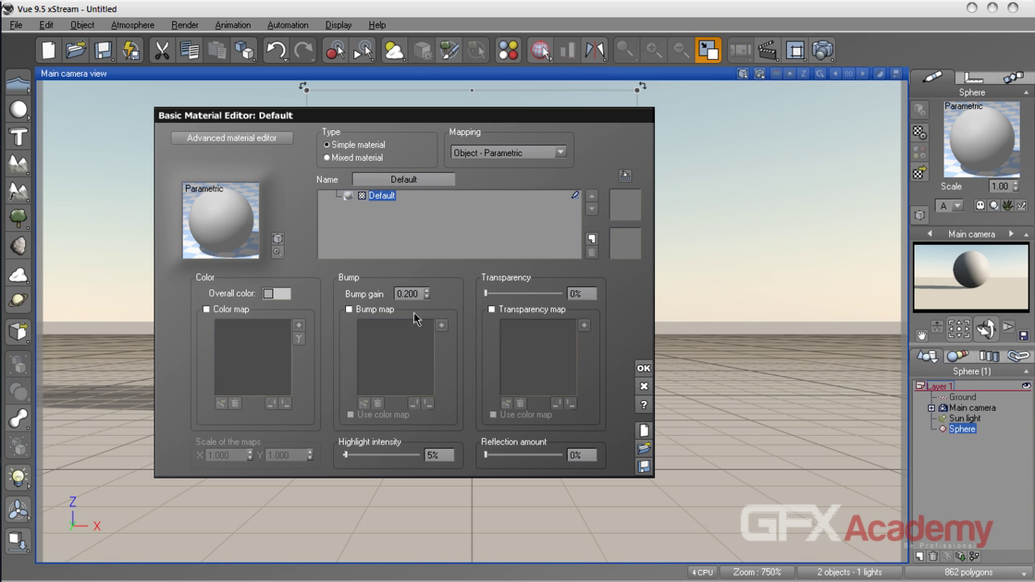
pyautogui.click(209, 143)
pyautogui.moveTo(375, 118)
pyautogui.mouseDown()
pyautogui.moveTo(351, 114)
pyautogui.moveTo(373, 117)
pyautogui.mouseUp()
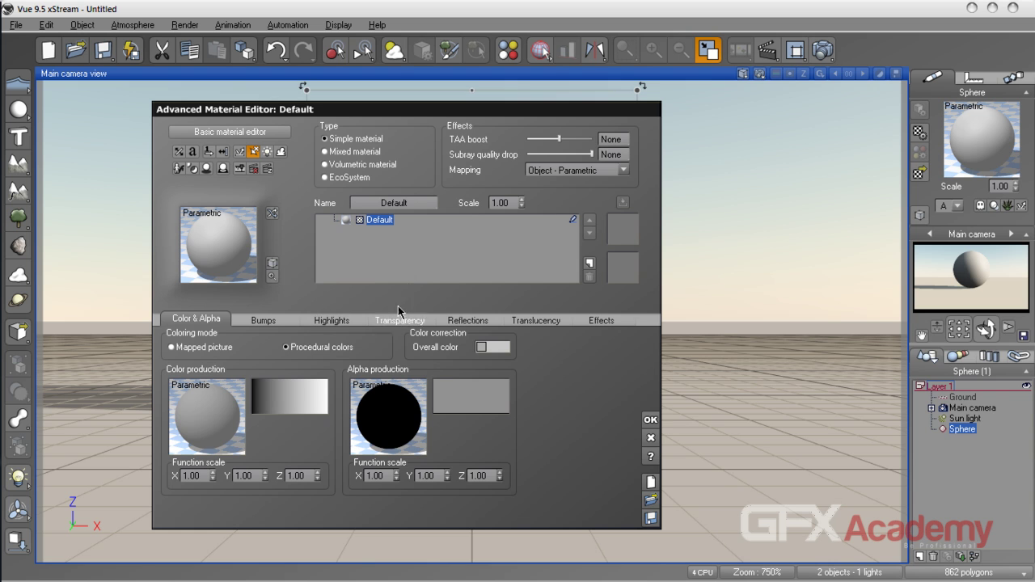
# Try the Mixed material type and the Volumetric material type
pyautogui.click(350, 152)
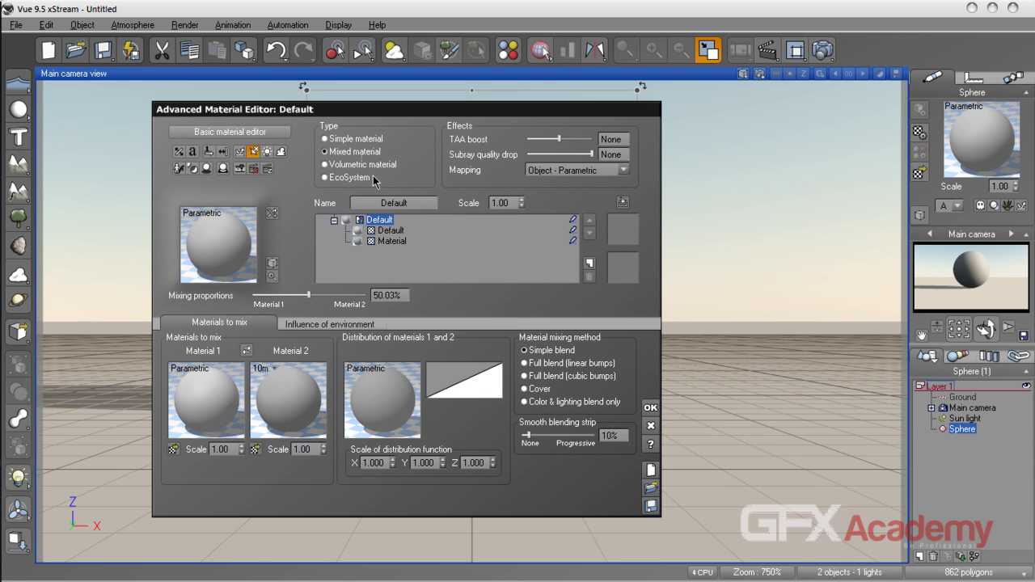
pyautogui.click(325, 164)
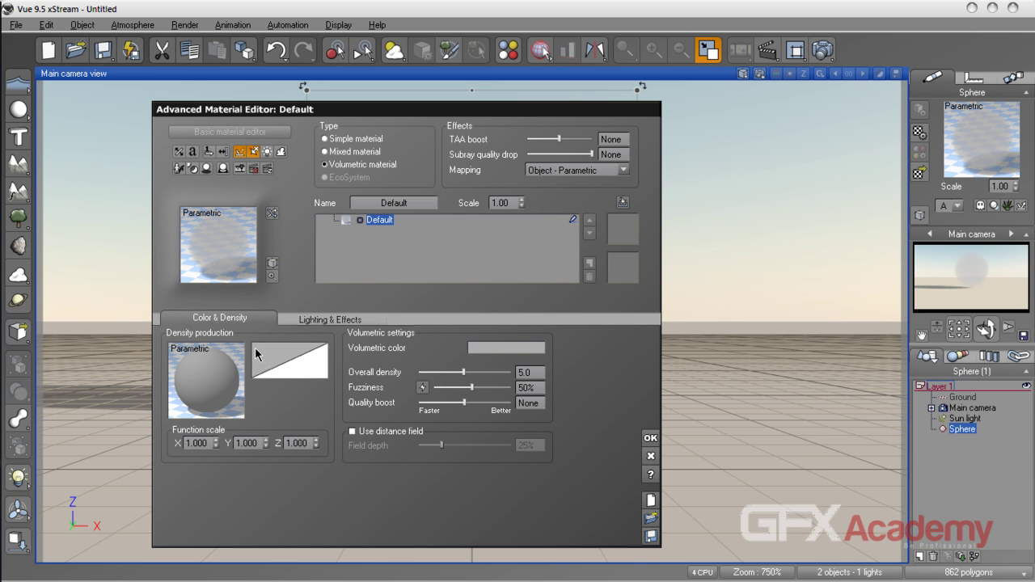
# Browse the Volumetric Materials collection, preview Green Ghost and close the material library without loading anything
pyautogui.click(224, 258)
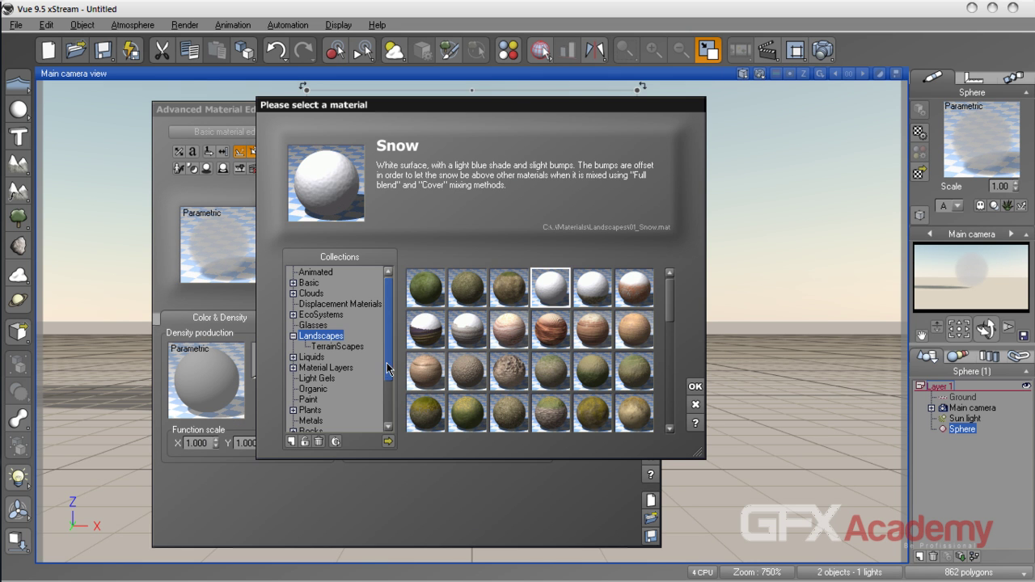
pyautogui.scroll(-2, 388, 360)
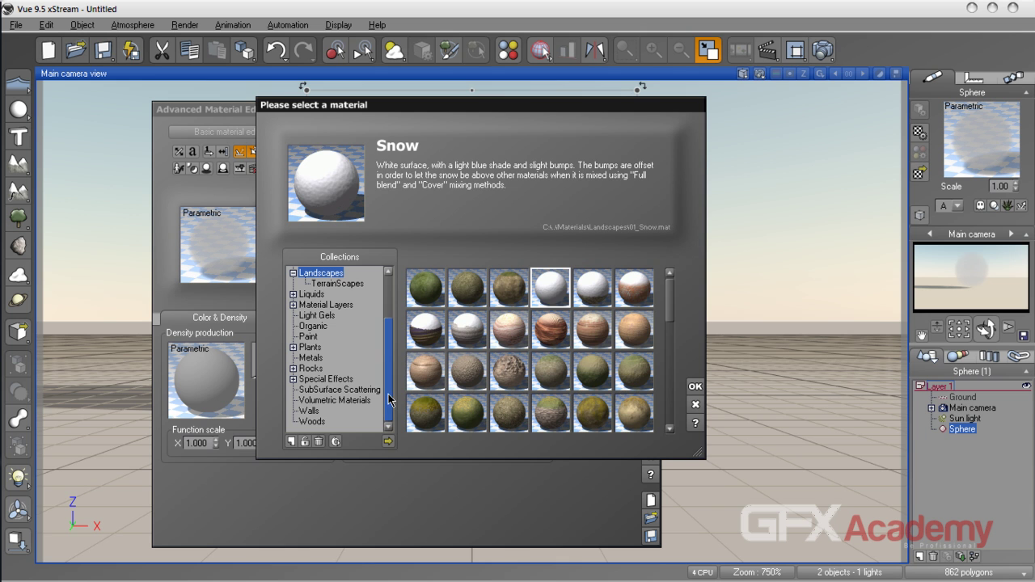
pyautogui.click(315, 400)
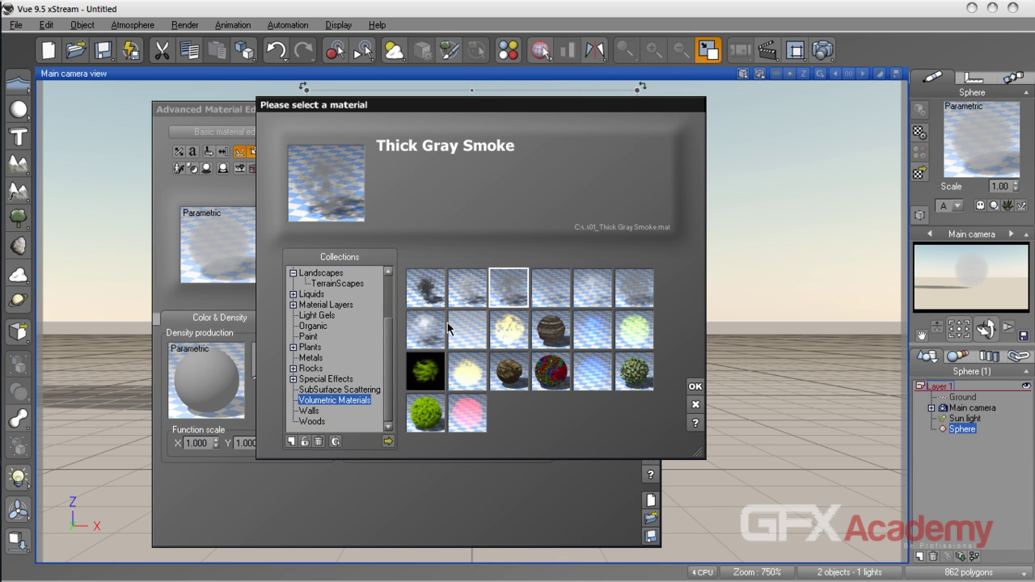
pyautogui.click(431, 307)
pyautogui.click(425, 371)
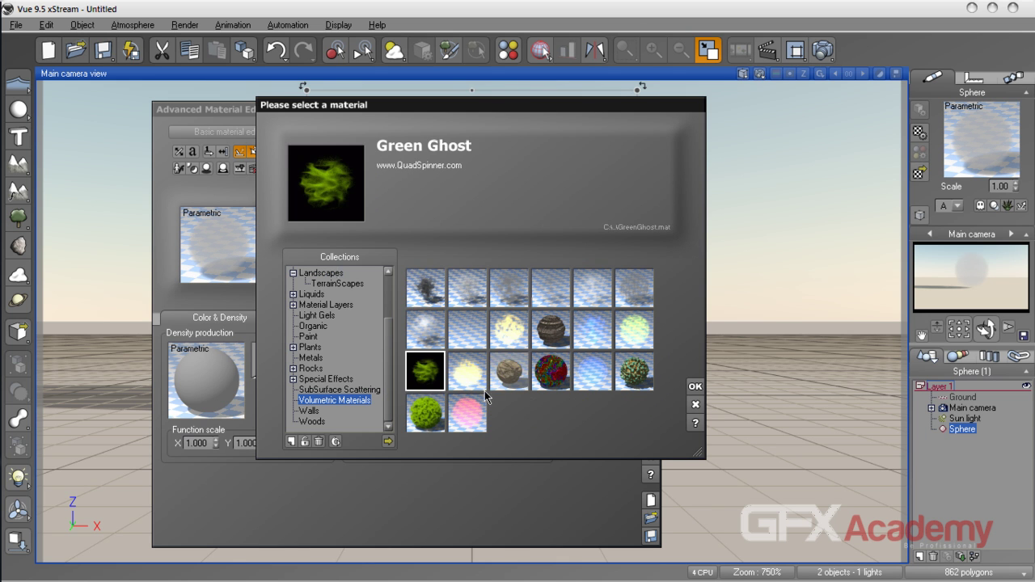
pyautogui.click(695, 404)
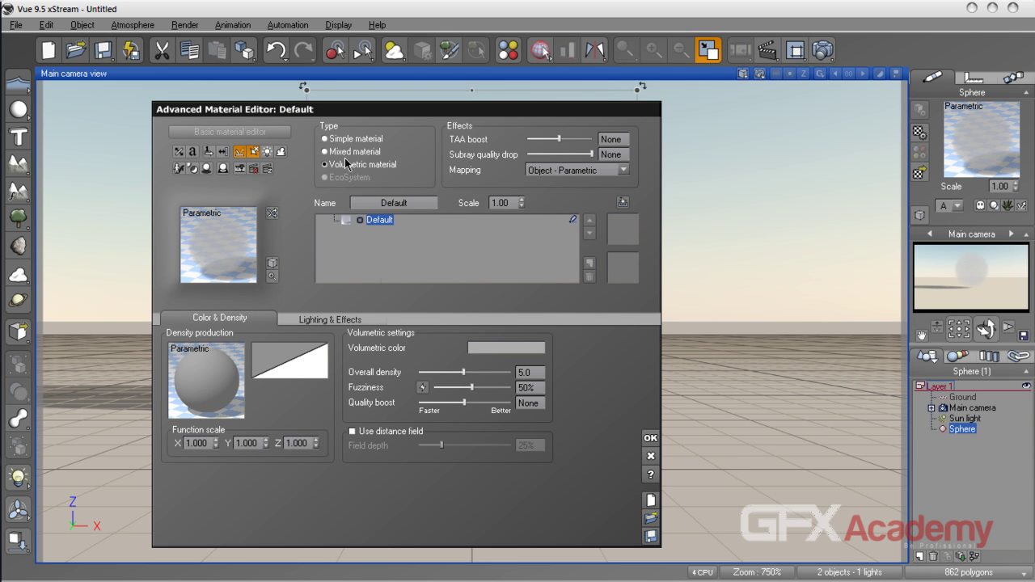
# Try the EcoSystem material type and return the material to Simple
pyautogui.click(342, 140)
pyautogui.click(327, 179)
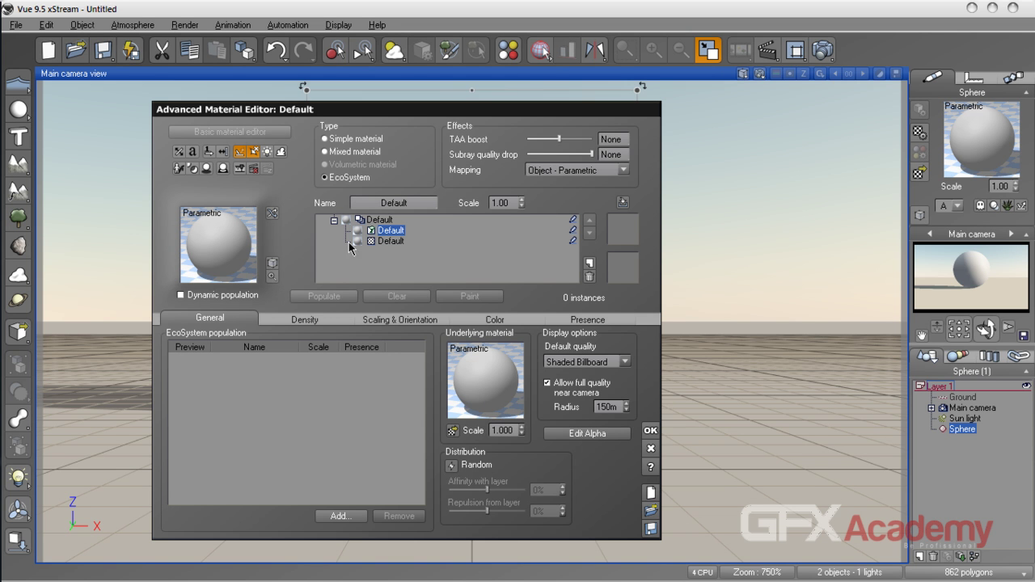
pyautogui.click(334, 142)
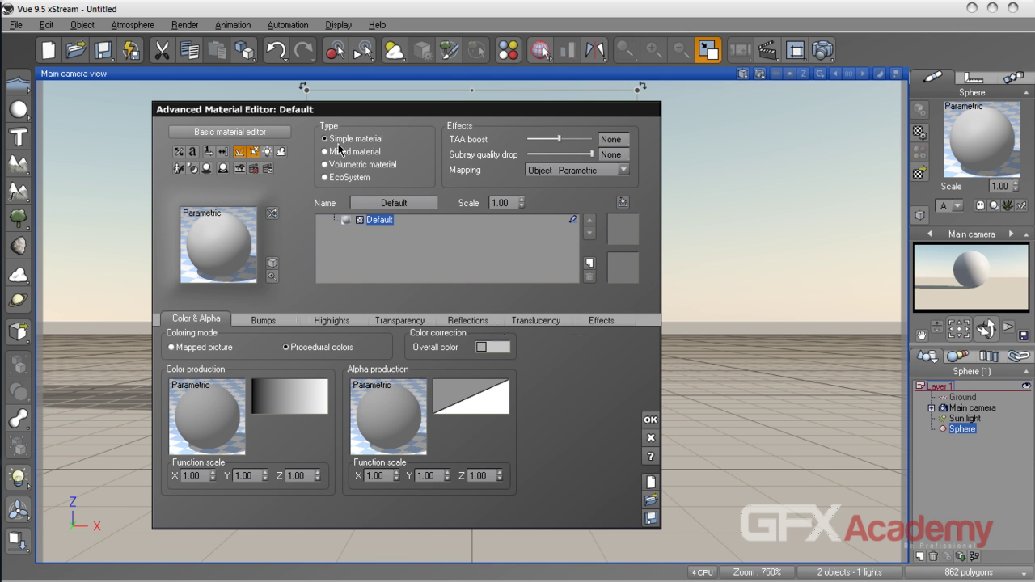
# Open the color map library from Color production and look through its collections, from Terrain Editor Maps to Colorful
pyautogui.moveTo(341, 111); pyautogui.dragTo(608, 89)
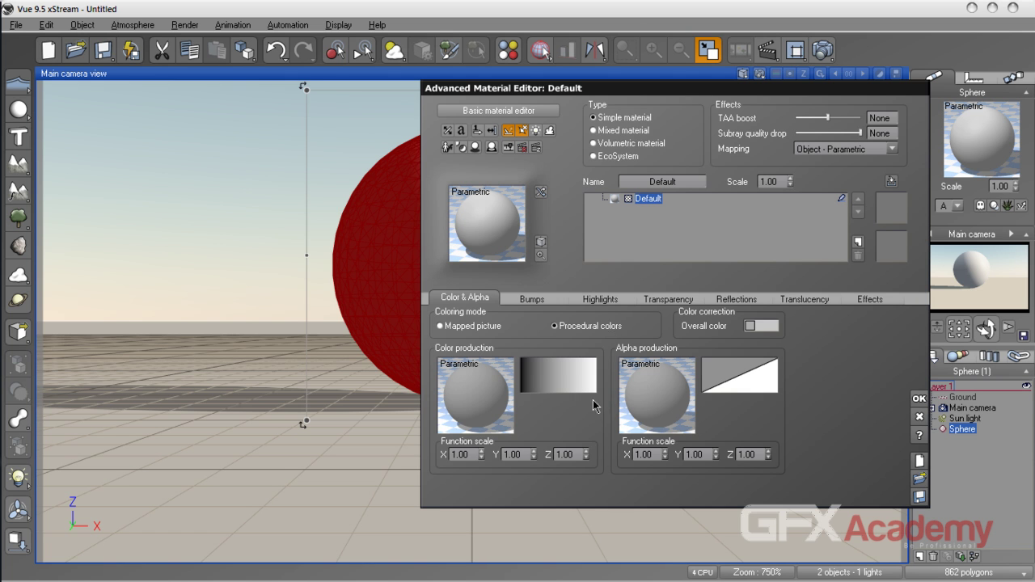
pyautogui.click(563, 374)
pyautogui.click(529, 350)
pyautogui.click(612, 328)
pyautogui.click(333, 325)
pyautogui.click(323, 315)
pyautogui.click(330, 305)
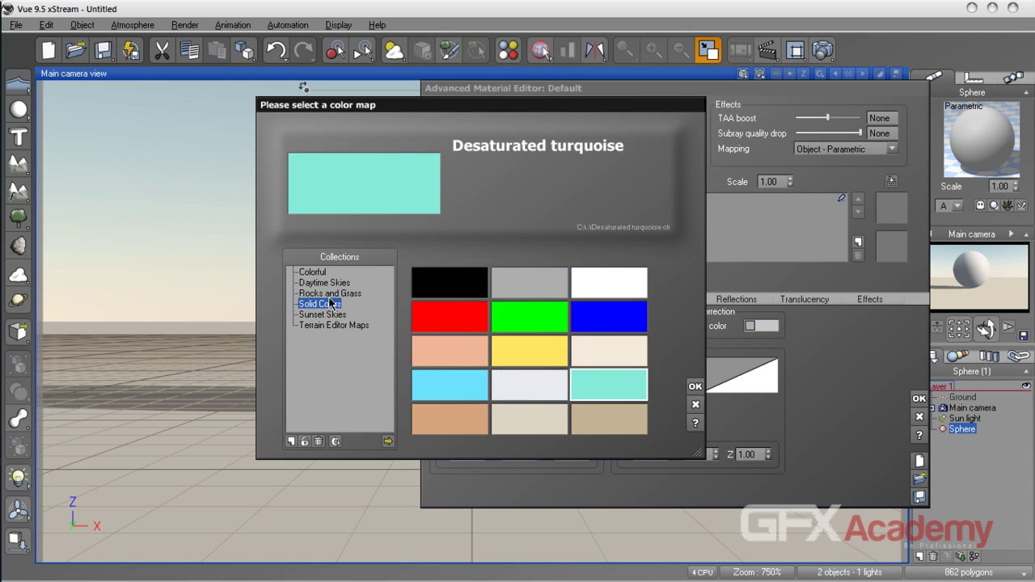
pyautogui.click(330, 293)
pyautogui.click(326, 283)
pyautogui.click(319, 273)
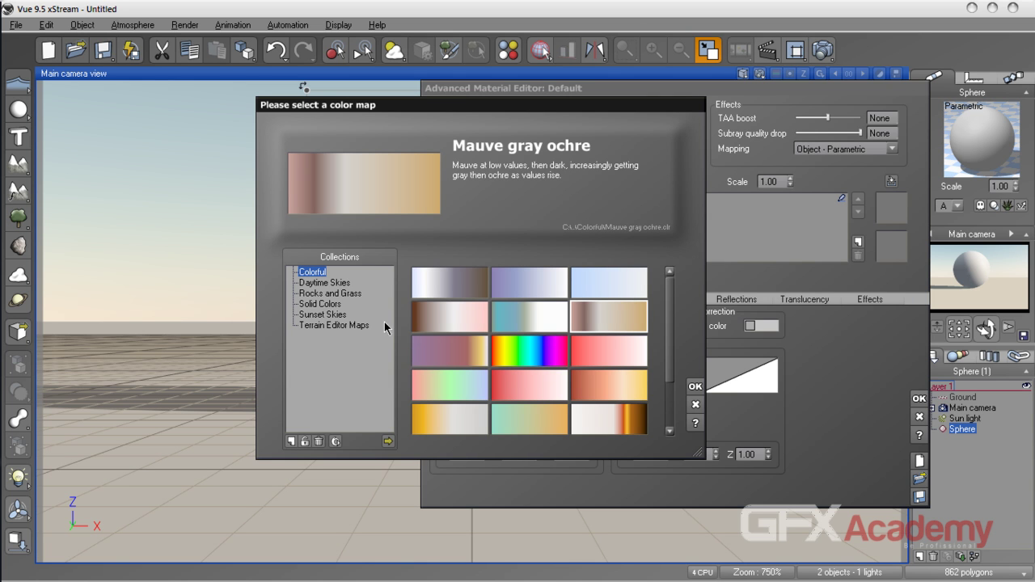
# Apply the light-to-dark blue gradient from the Daytime Skies collection as the procedural color map
pyautogui.click(341, 284)
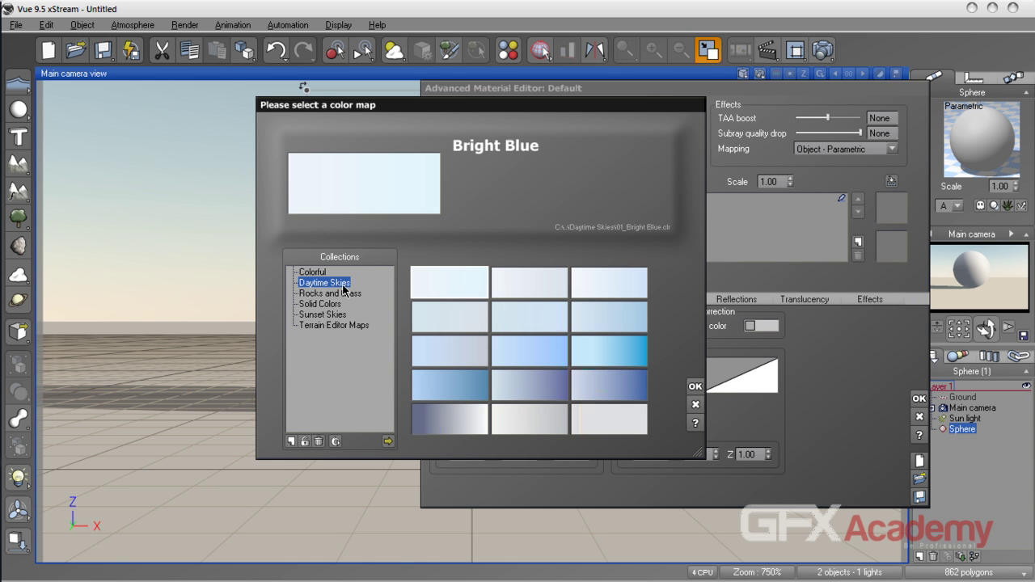
pyautogui.click(625, 393)
pyautogui.click(694, 387)
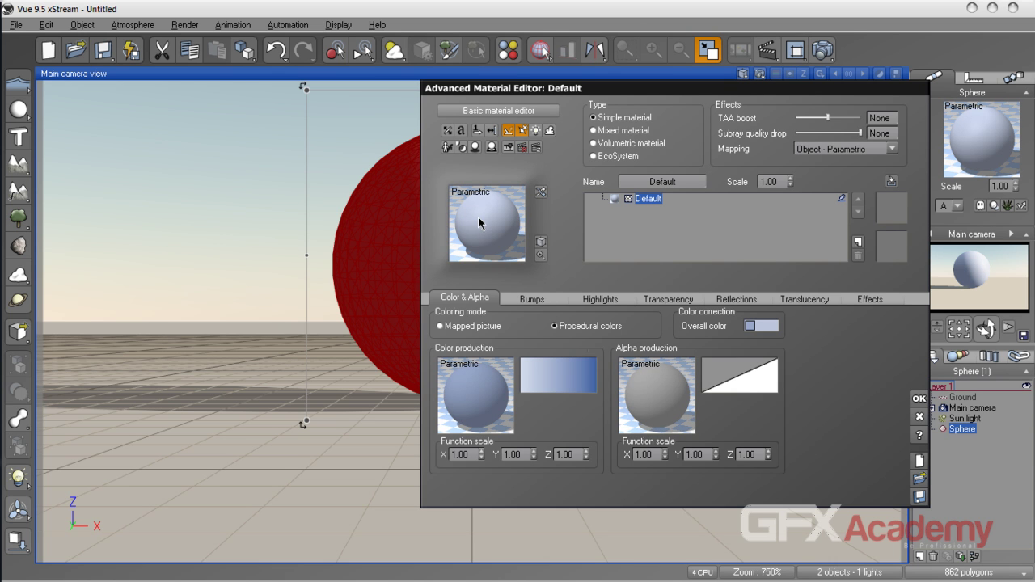
# Raise the color production function scale to 1.90 in X and 7.10 in Y
pyautogui.click(481, 452)
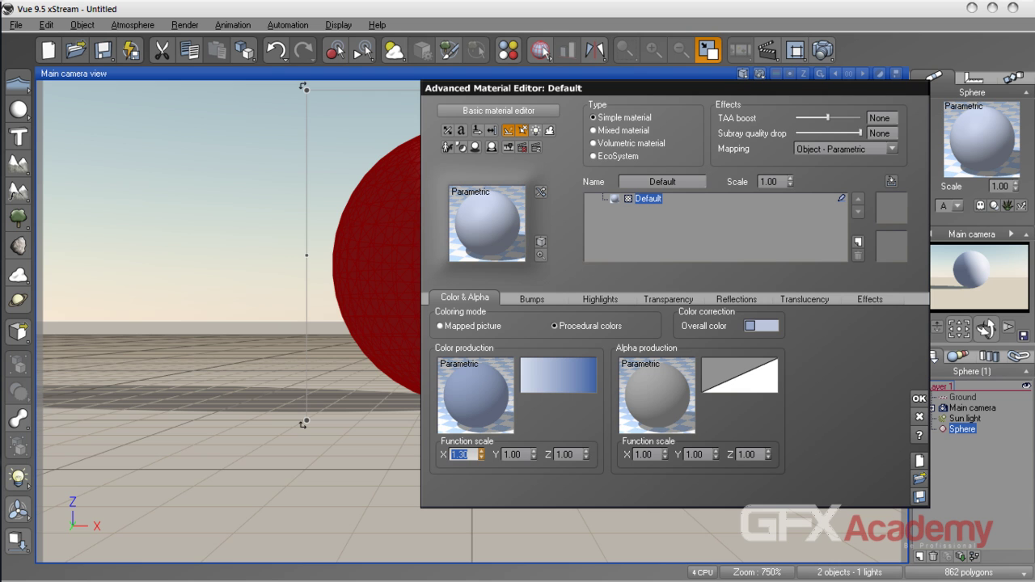
pyautogui.click(534, 452)
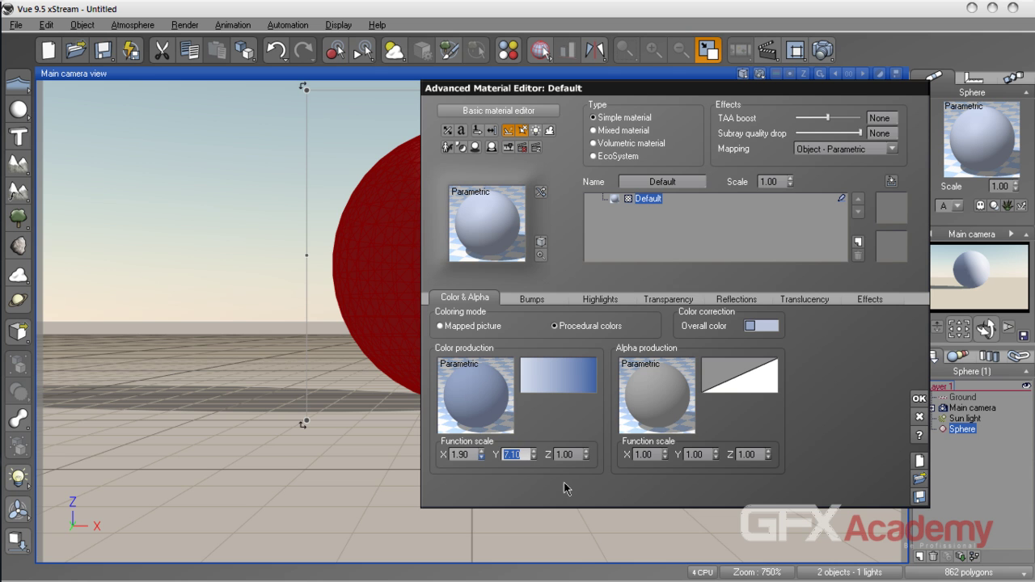
# Change the coloring mode to Mapped picture and load EarthMap from the Bitmaps collection
pyautogui.click(453, 328)
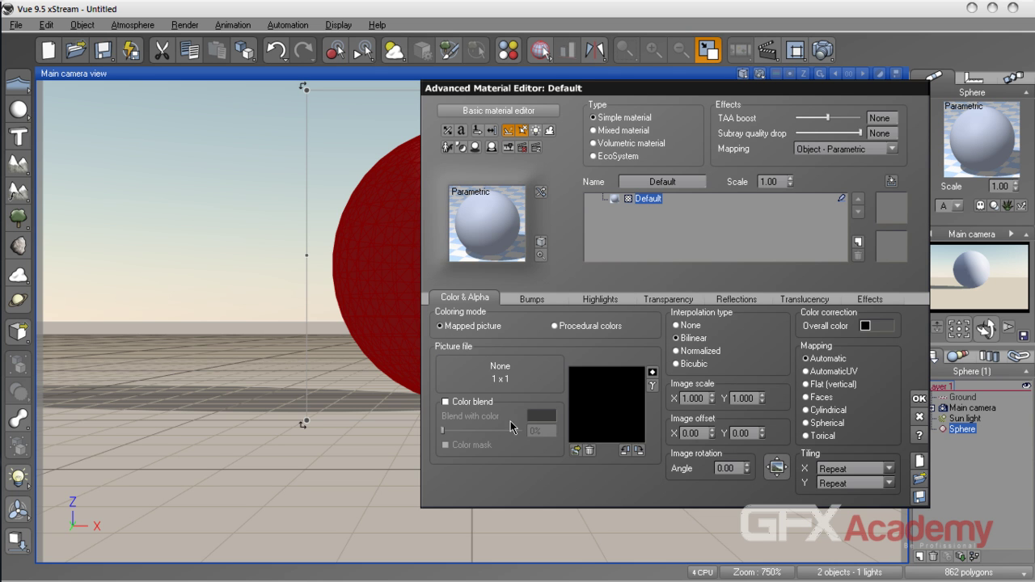
pyautogui.moveTo(596, 99); pyautogui.dragTo(474, 101)
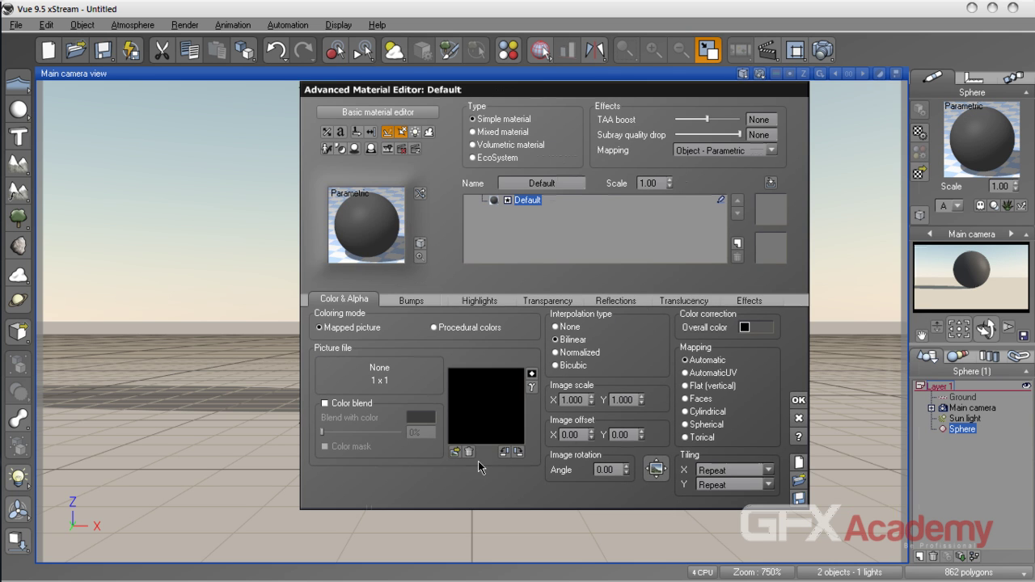
pyautogui.click(454, 450)
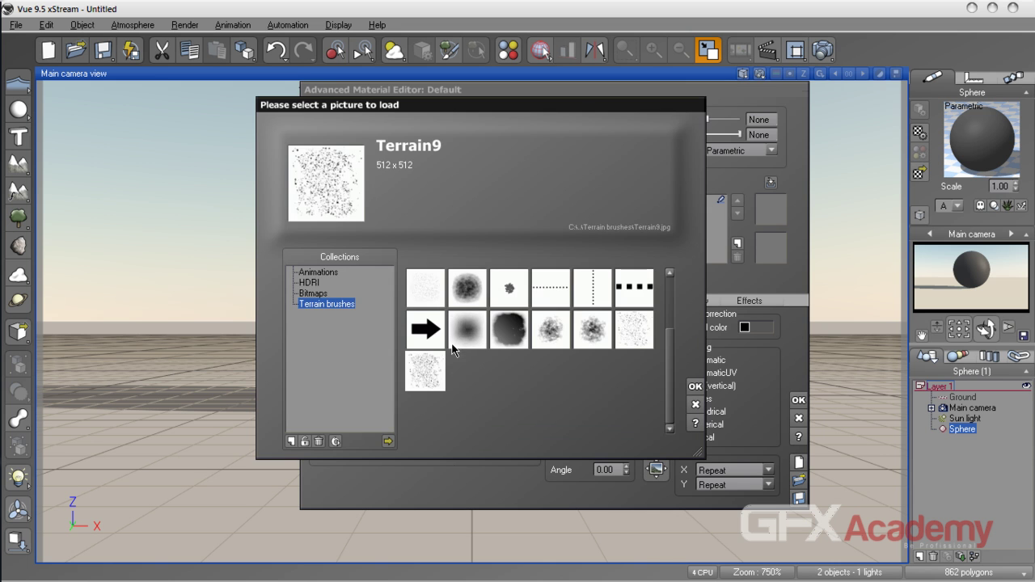
pyautogui.click(323, 292)
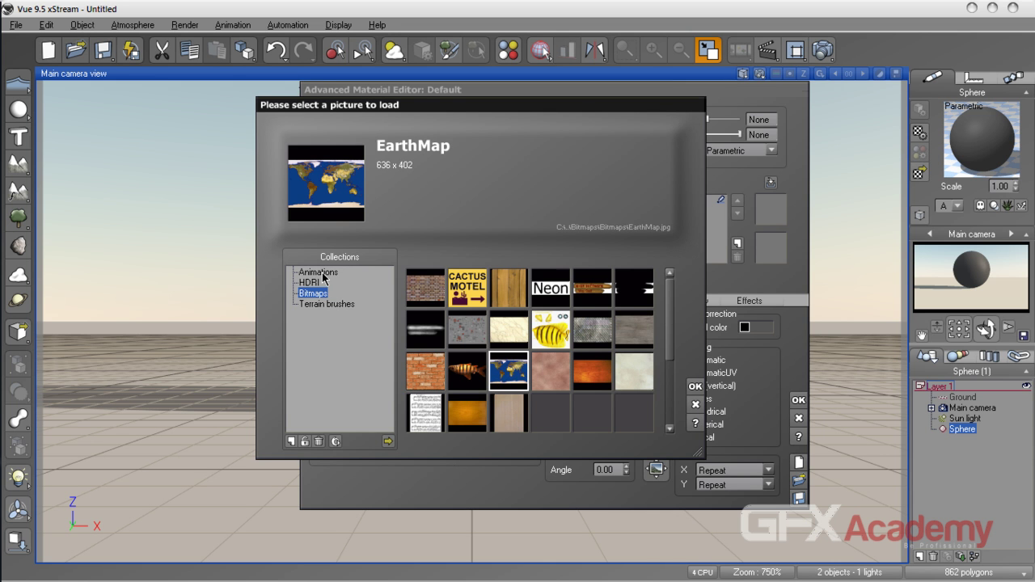
pyautogui.click(696, 386)
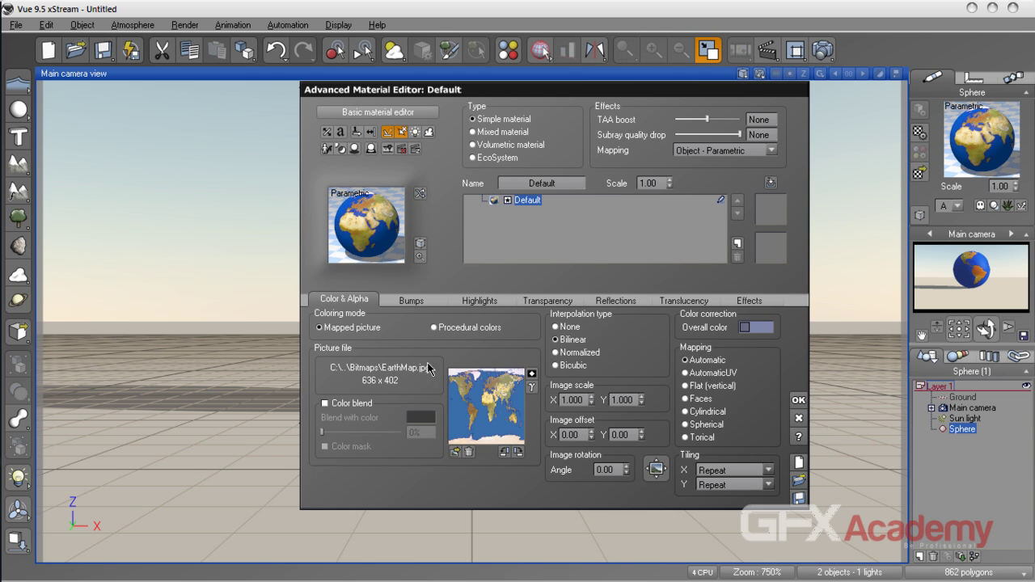
# Try the color blend option on the mapped Earth picture and turn it off again
pyautogui.click(345, 406)
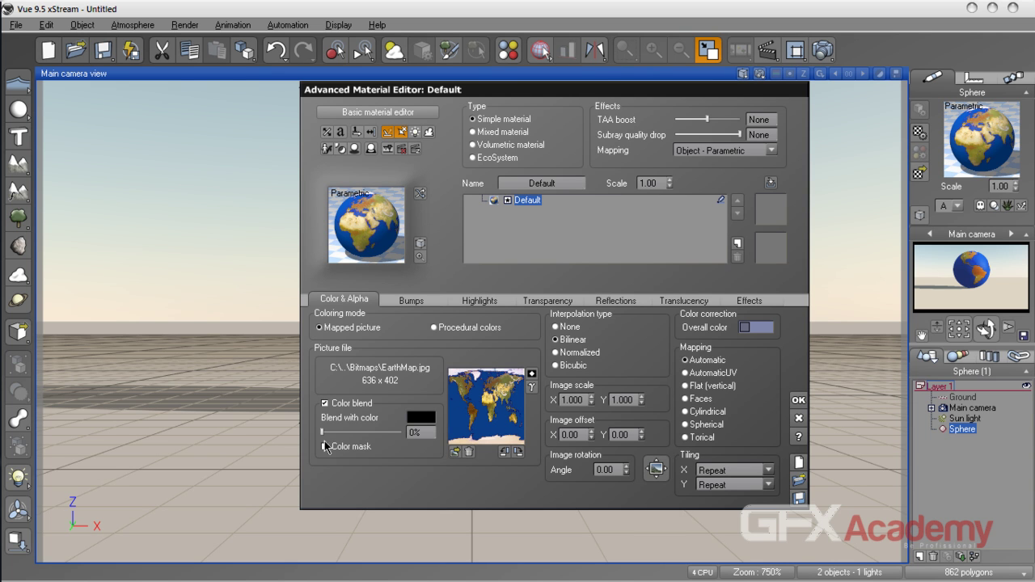
pyautogui.moveTo(327, 433)
pyautogui.mouseDown()
pyautogui.moveTo(388, 434)
pyautogui.moveTo(321, 434)
pyautogui.mouseUp()
pyautogui.click(324, 402)
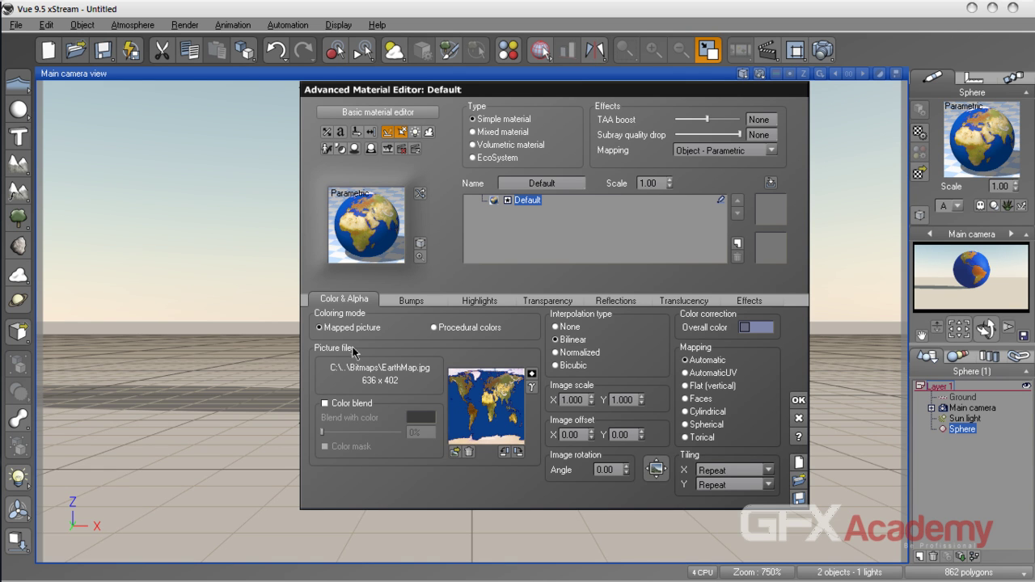
# Rotate the Earth picture in quarter turns through a full circle back to upright
pyautogui.click(505, 454)
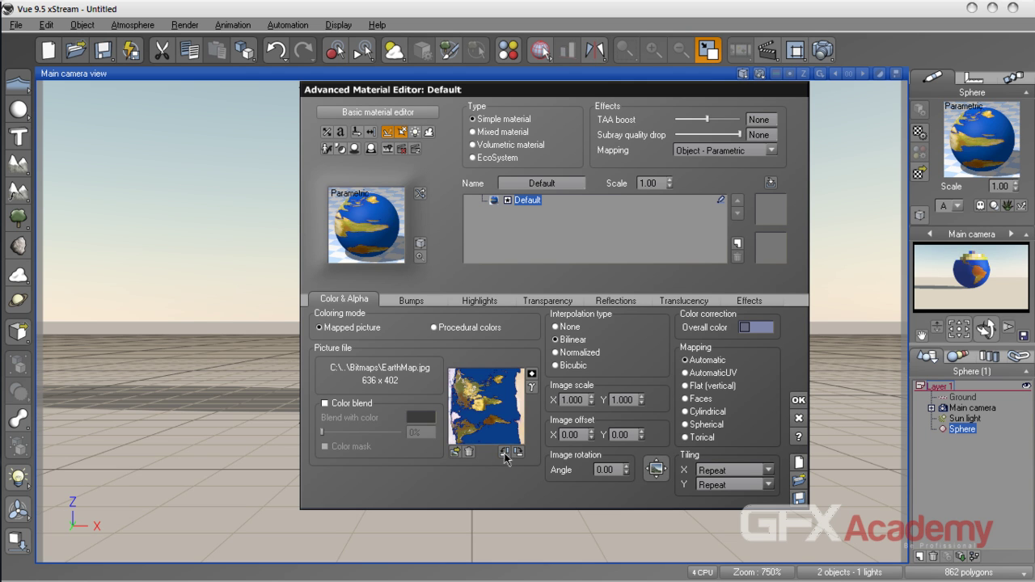
pyautogui.click(505, 454)
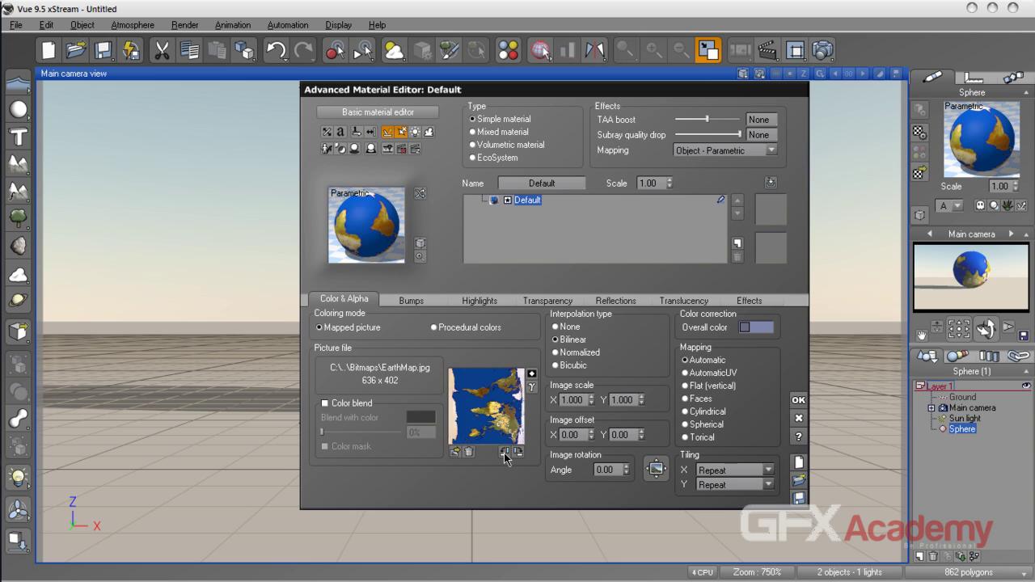
pyautogui.click(505, 453)
pyautogui.click(504, 454)
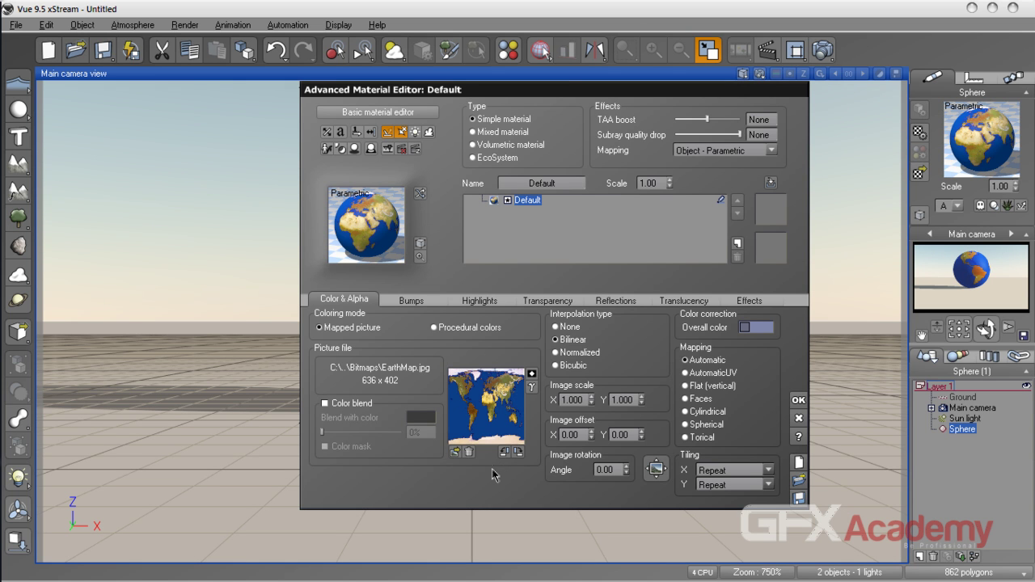
# Return the coloring mode to Procedural colors and set the color function scale to 1 in X, Y and Z
pyautogui.click(436, 327)
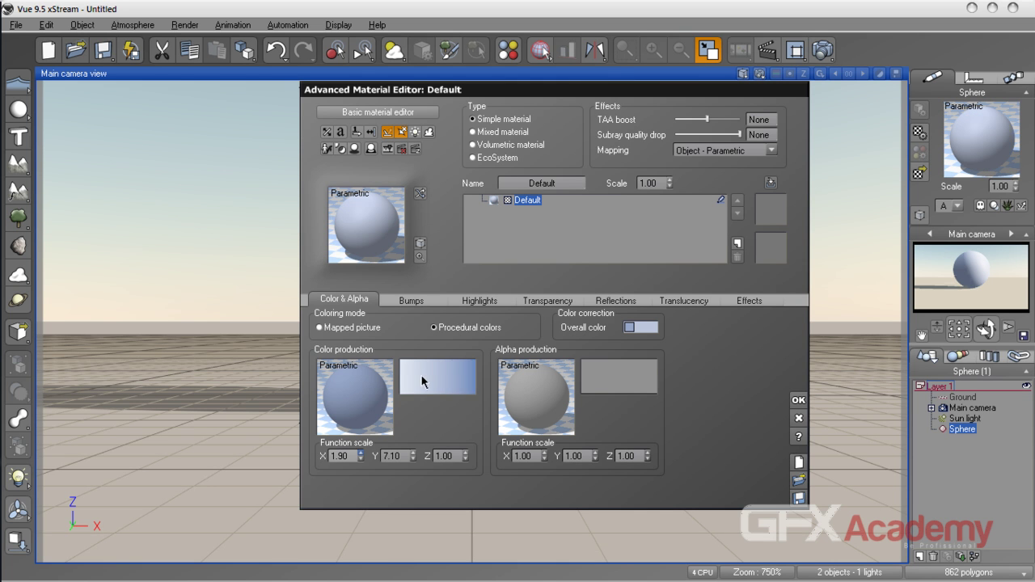
pyautogui.click(344, 456)
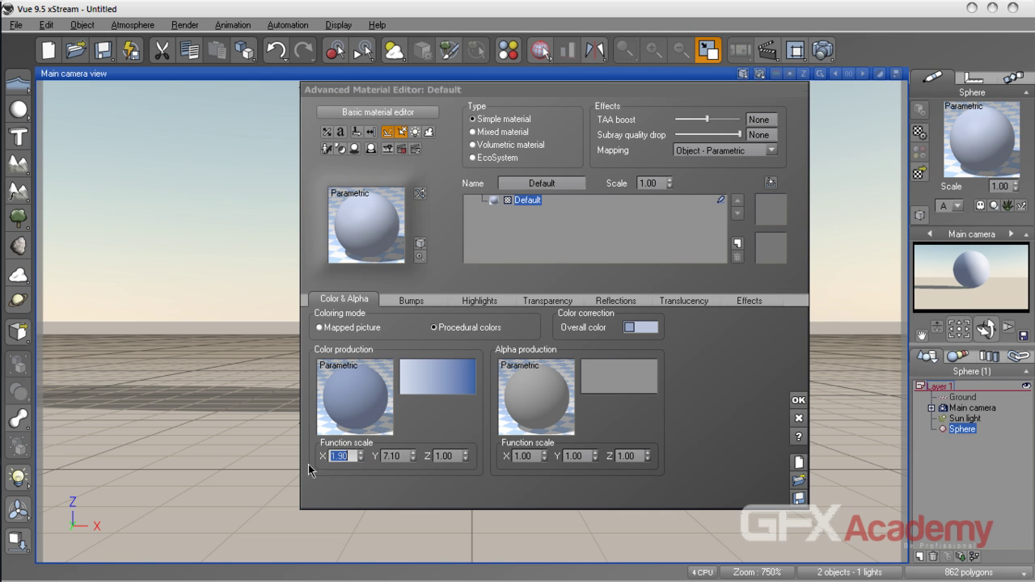
pyautogui.write('1')
pyautogui.press('Tab')
pyautogui.write('1')
pyautogui.press('Tab')
pyautogui.write('1')
pyautogui.press('Return')
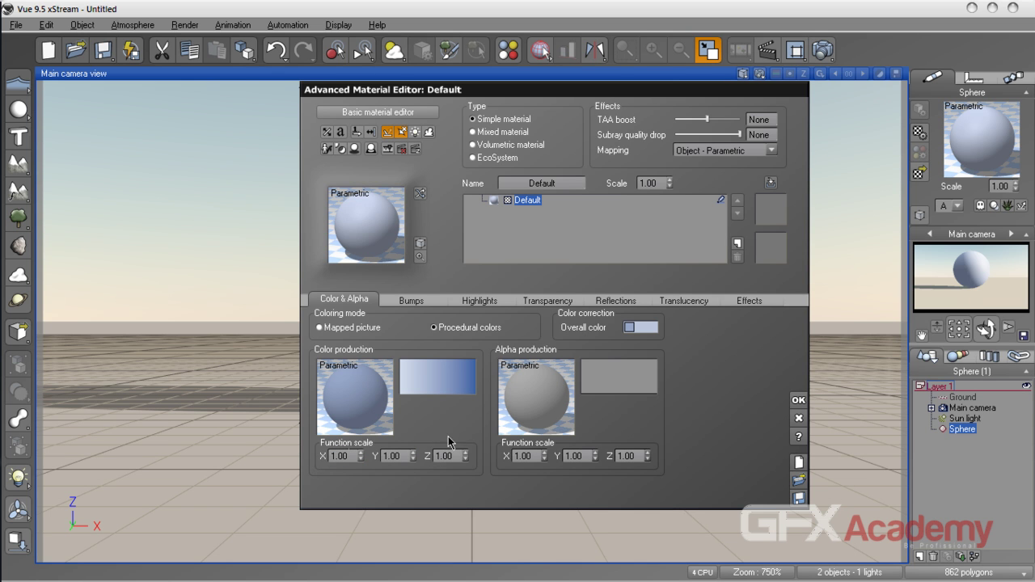
# Show the material's bump settings and inspect the bump filter curve without changing it
pyautogui.click(414, 302)
pyautogui.moveTo(508, 98); pyautogui.dragTo(437, 114)
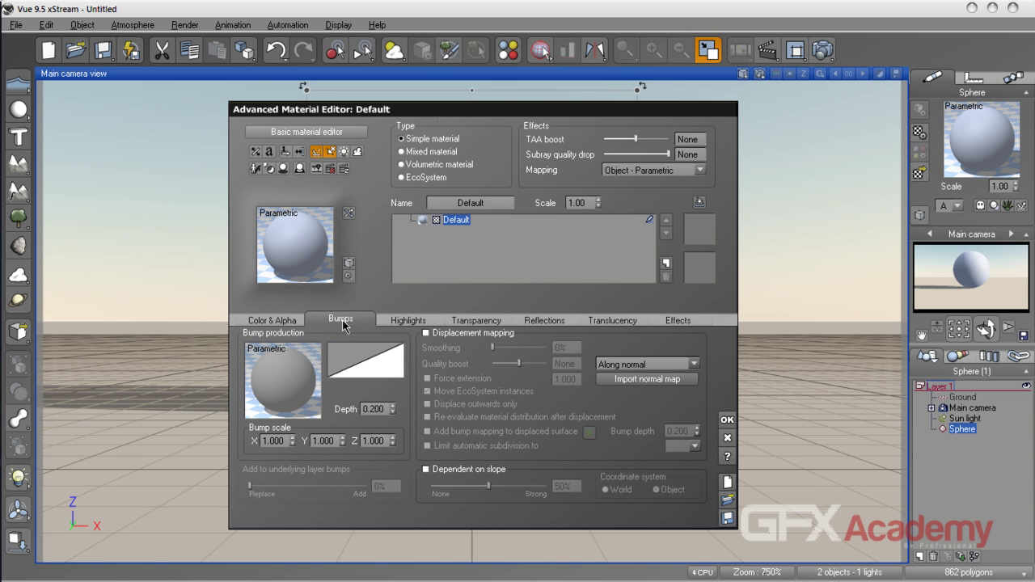
pyautogui.rightClick(361, 361)
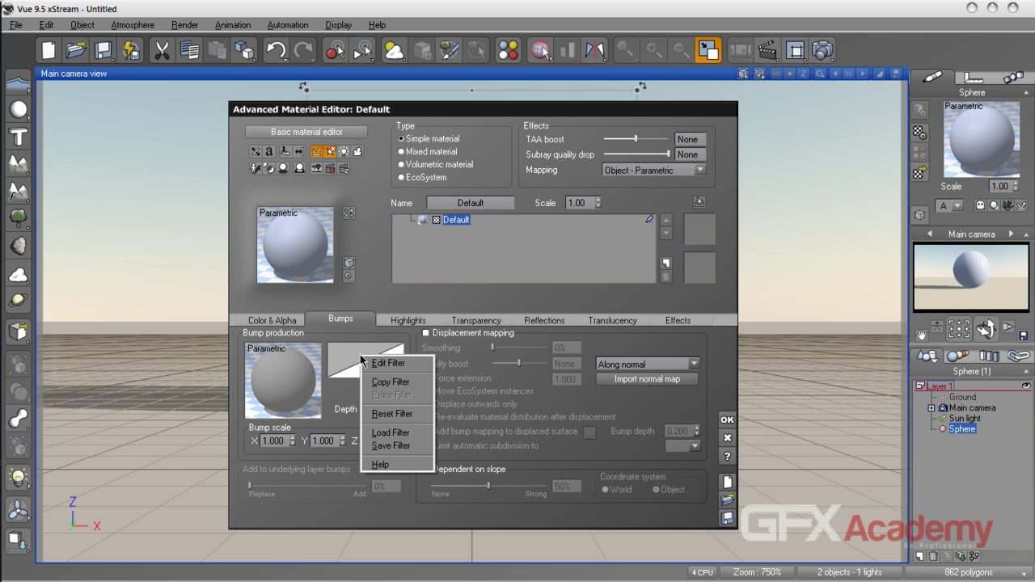
pyautogui.click(413, 370)
pyautogui.click(693, 199)
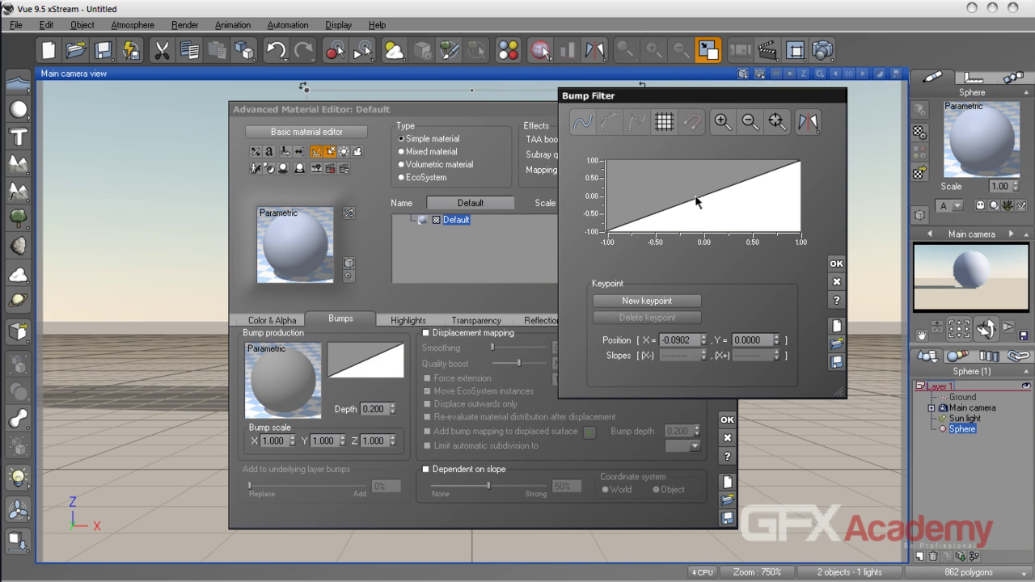
pyautogui.click(697, 205)
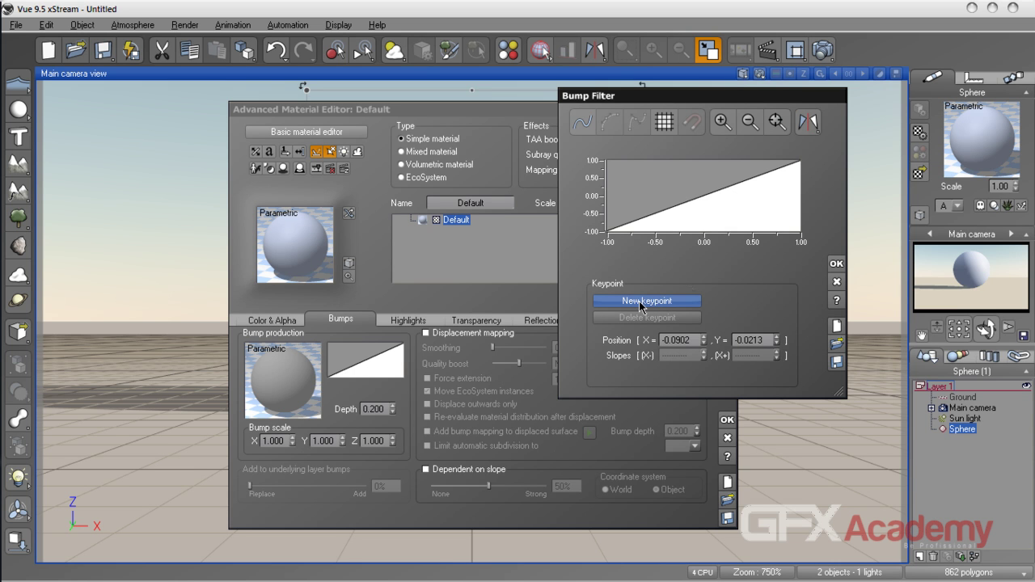
pyautogui.click(836, 283)
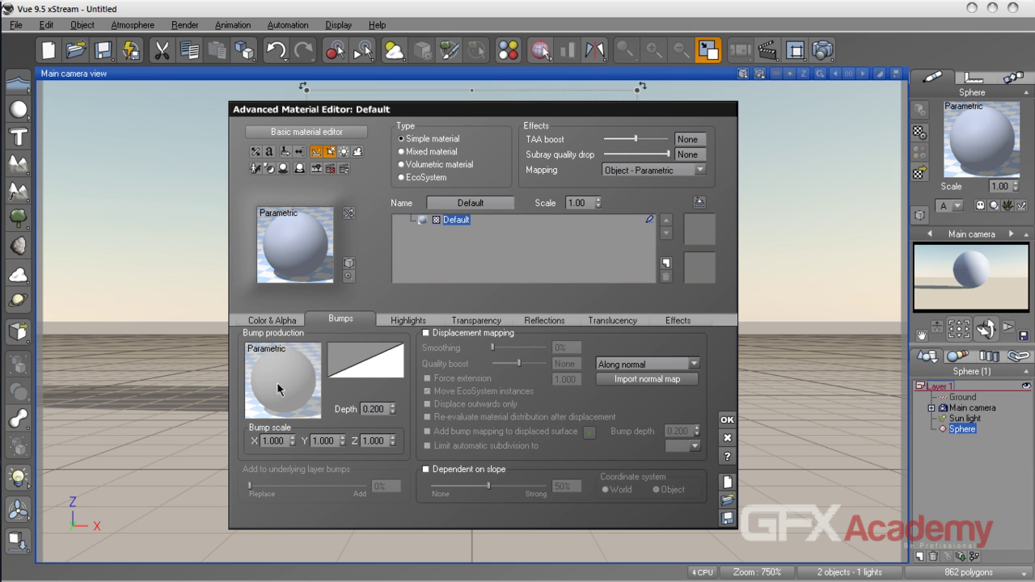
# Assign Grainy Blobs from the Fractals collection as the bump function and set the bump depth to 0.5
pyautogui.click(277, 389)
pyautogui.click(645, 297)
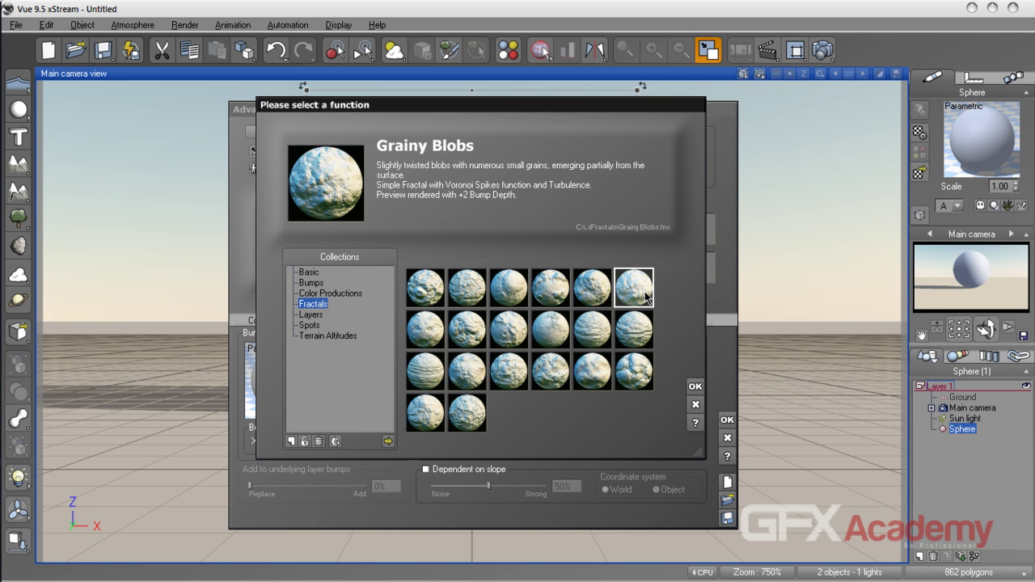
pyautogui.click(695, 387)
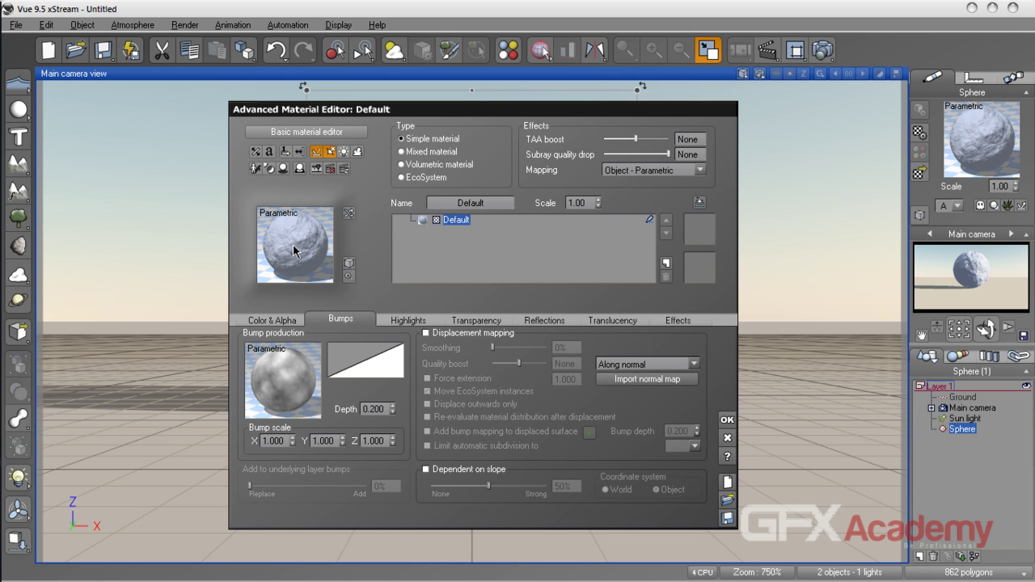
pyautogui.click(370, 409)
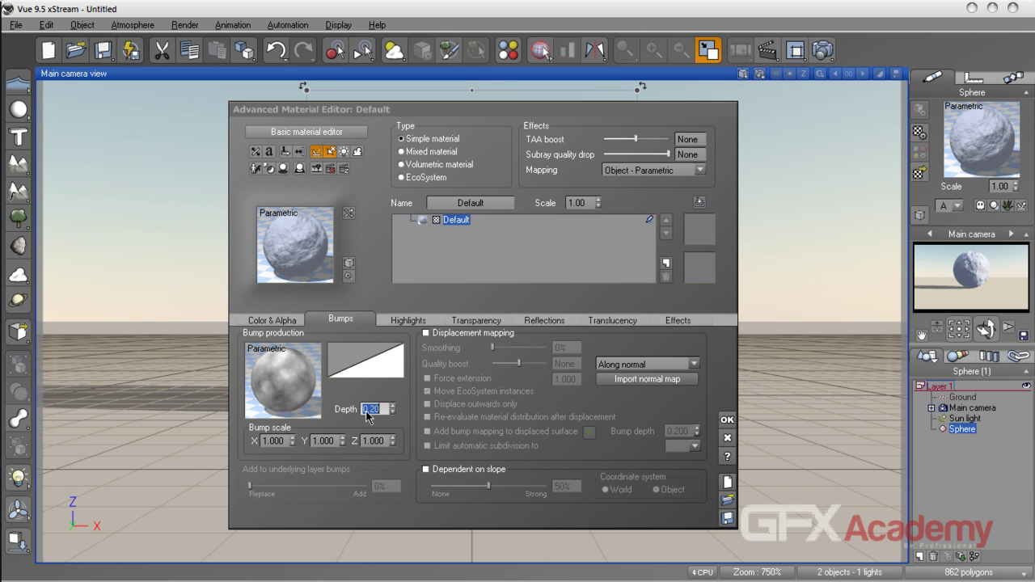
pyautogui.write('0.5')
pyautogui.press('Return')
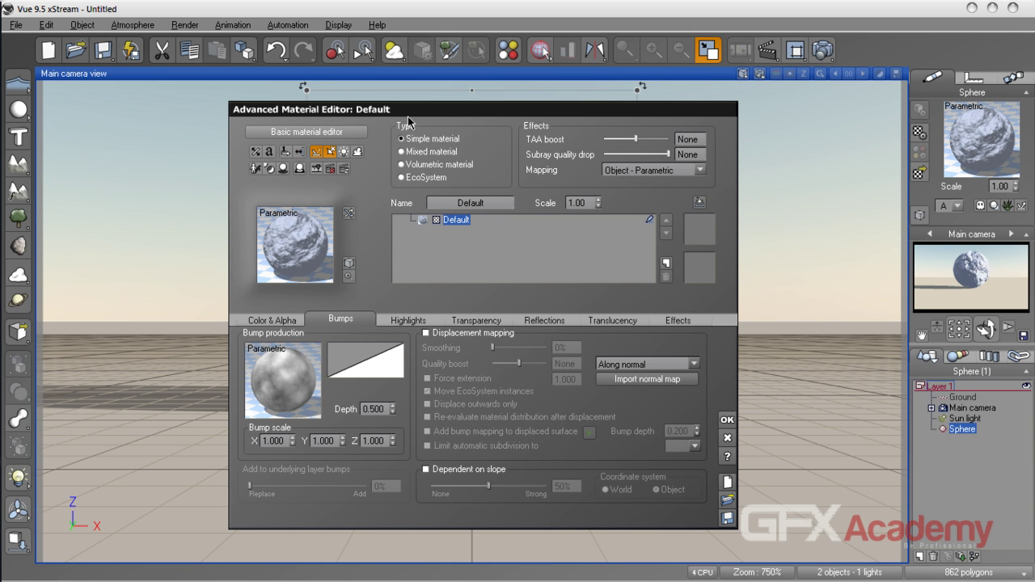
pyautogui.moveTo(388, 116); pyautogui.dragTo(411, 119)
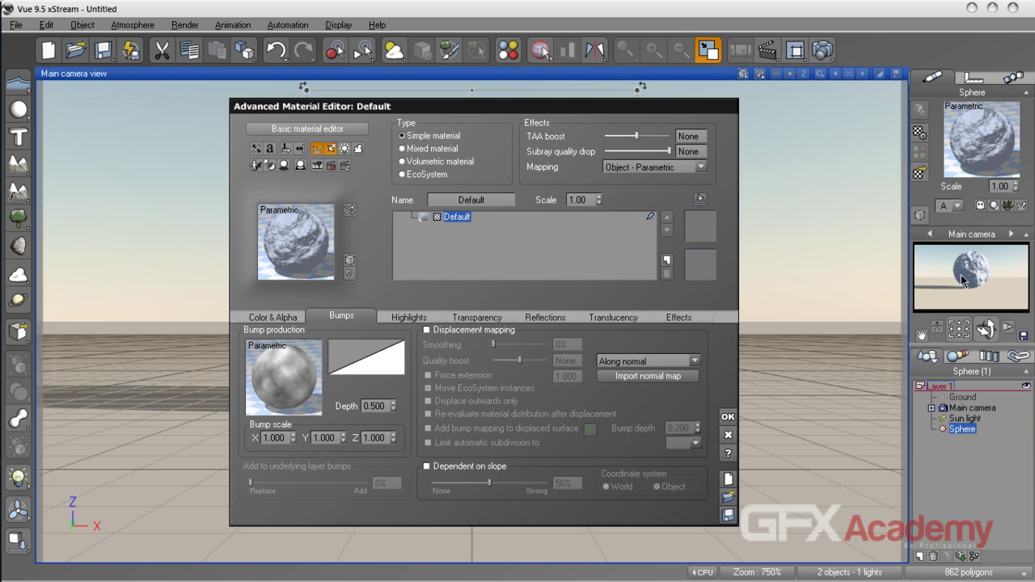
pyautogui.rightClick(954, 259)
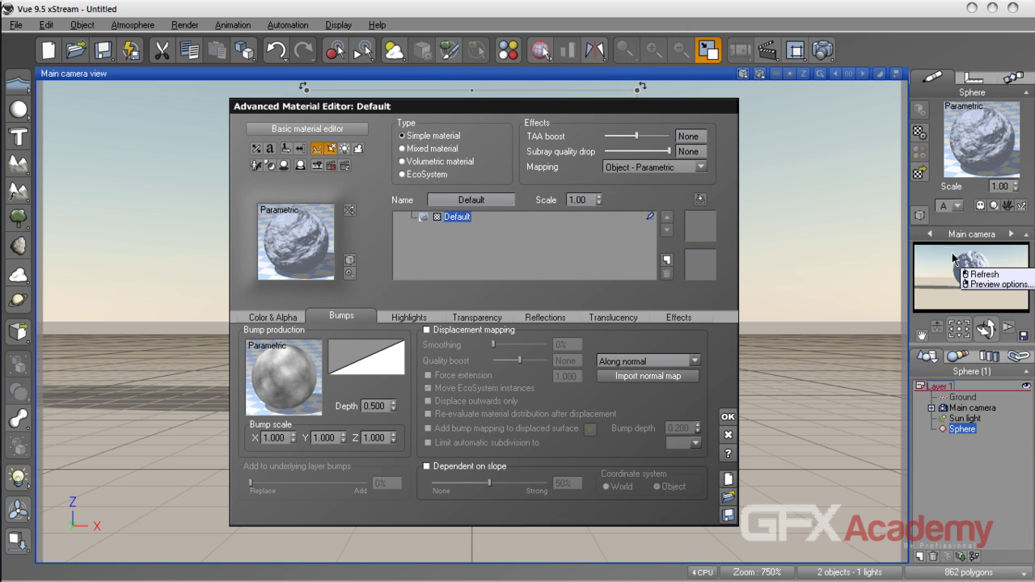
pyautogui.click(443, 349)
# Edit the bump filter and add two keypoints to its curve, one near the middle and one towards the upper end
pyautogui.rightClick(370, 358)
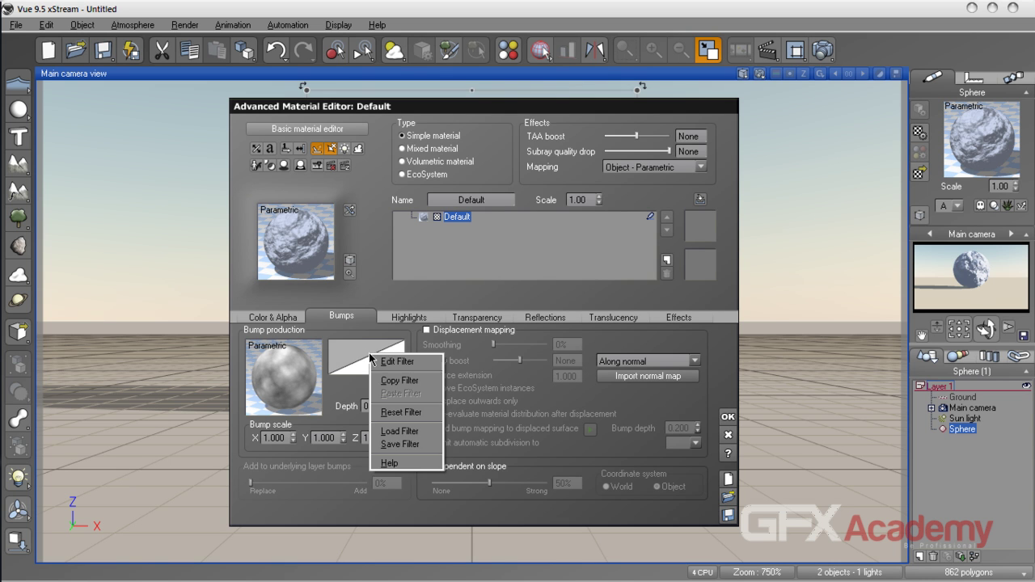
pyautogui.click(410, 366)
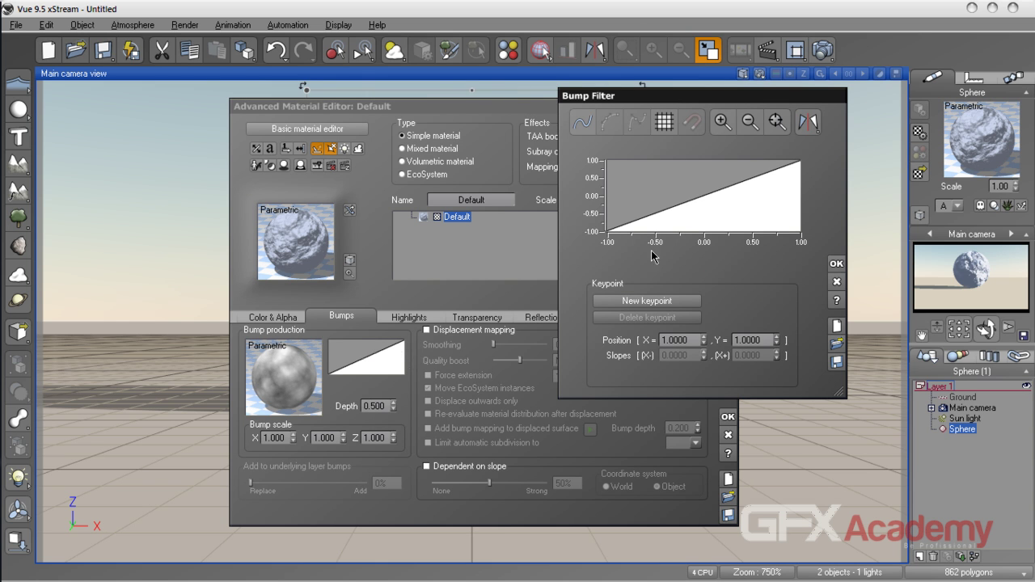
pyautogui.click(701, 196)
pyautogui.click(655, 300)
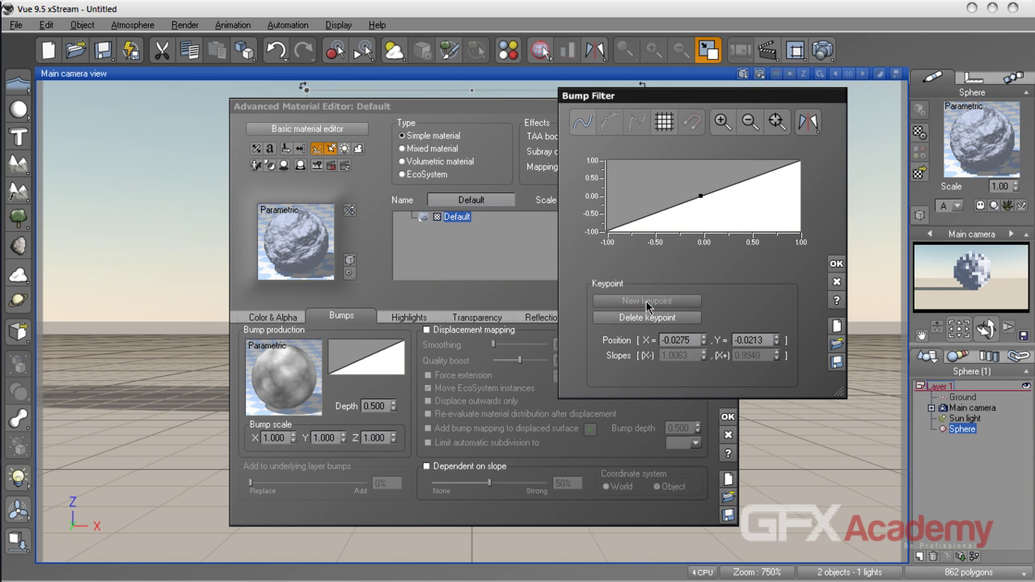
pyautogui.click(770, 172)
pyautogui.click(647, 300)
# Move the lower keypoint to about X -0.53, Y -0.02 and the upper one to about X 0.49, Y 0.55
pyautogui.moveTo(701, 196); pyautogui.dragTo(653, 196)
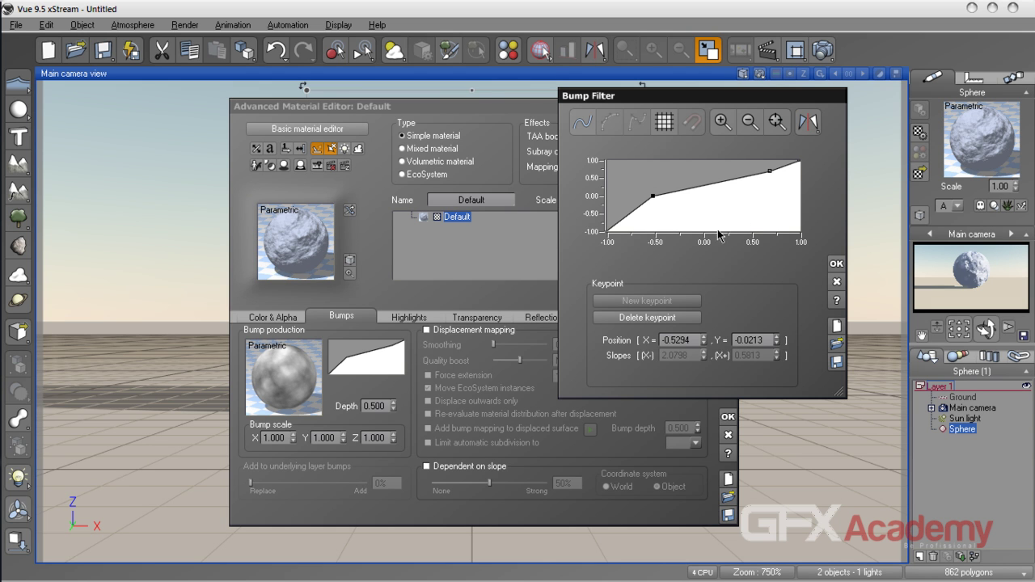
pyautogui.moveTo(769, 171)
pyautogui.mouseDown()
pyautogui.moveTo(756, 193)
pyautogui.moveTo(755, 184)
pyautogui.mouseUp()
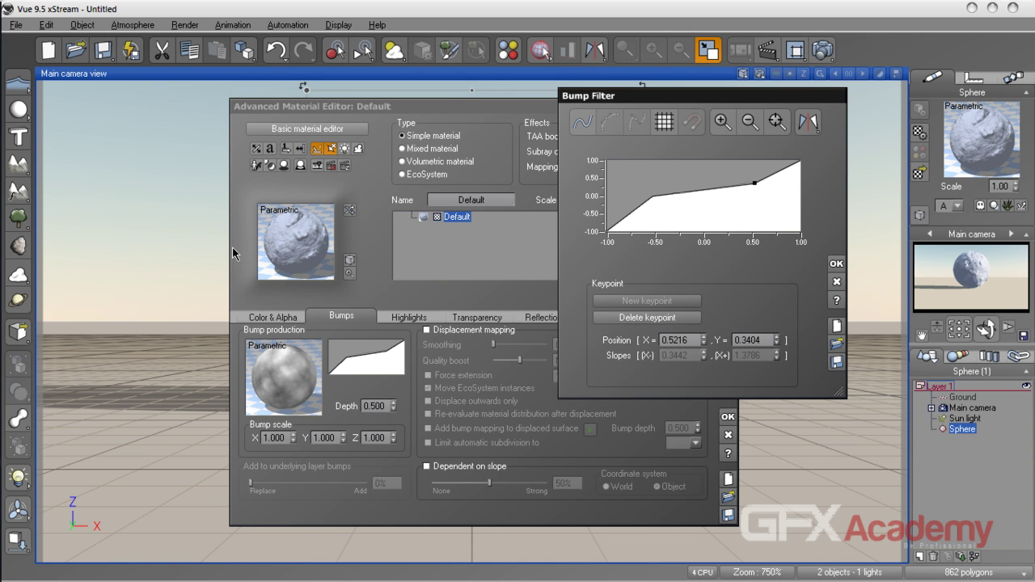
pyautogui.moveTo(752, 188)
pyautogui.mouseDown()
pyautogui.moveTo(756, 195)
pyautogui.moveTo(751, 175)
pyautogui.mouseUp()
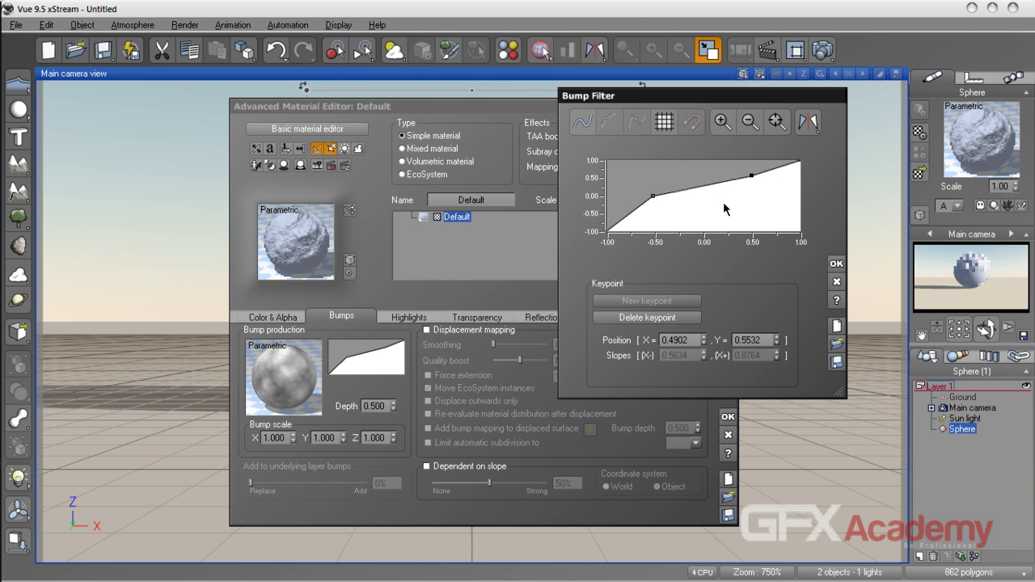
# Make the bump filter curve smooth and level the lower keypoint's tangent to a slope of 0
pyautogui.click(582, 122)
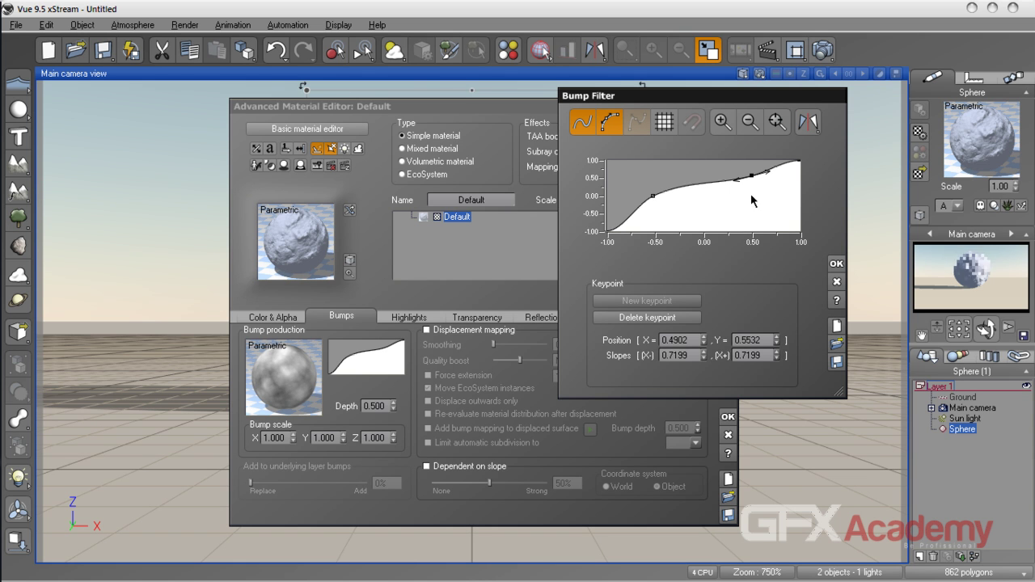
pyautogui.click(655, 196)
pyautogui.moveTo(640, 204); pyautogui.dragTo(638, 196)
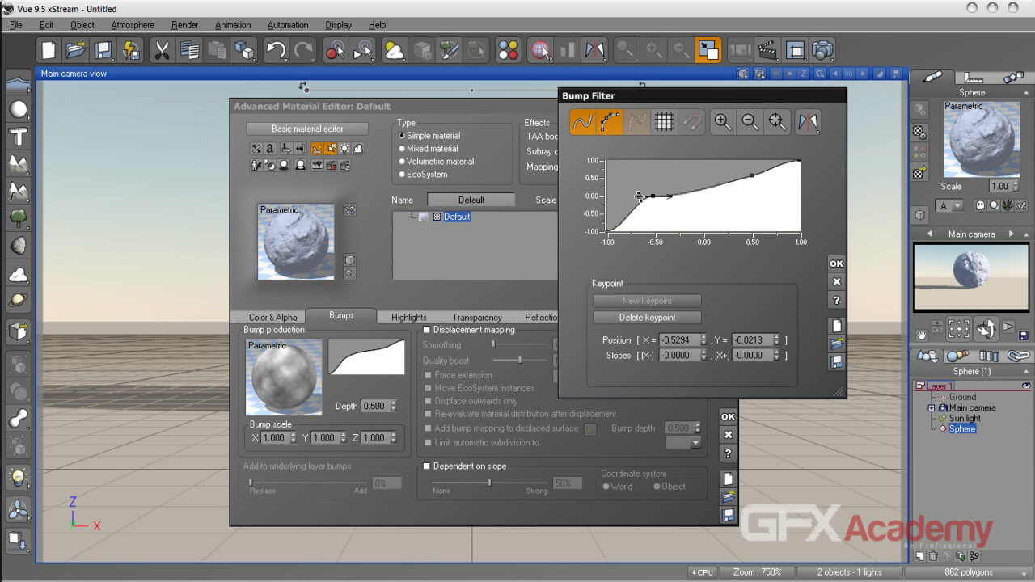
# Steepen the upper keypoint's slope to about 2.35, move it to about X 0.28, Y -0.11 and accept the filter
pyautogui.click(752, 175)
pyautogui.moveTo(736, 180); pyautogui.dragTo(739, 185)
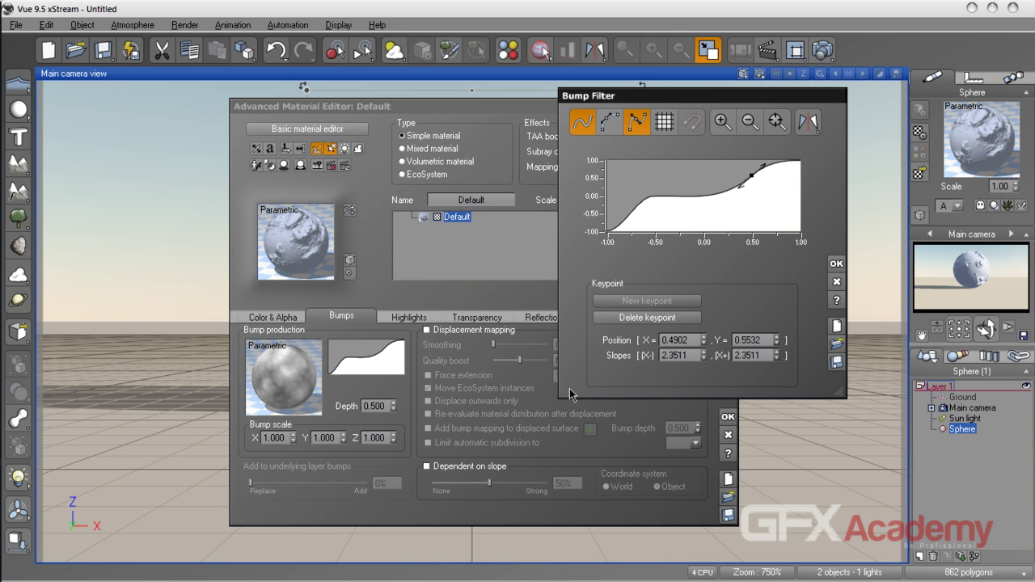
pyautogui.moveTo(751, 174); pyautogui.dragTo(731, 199)
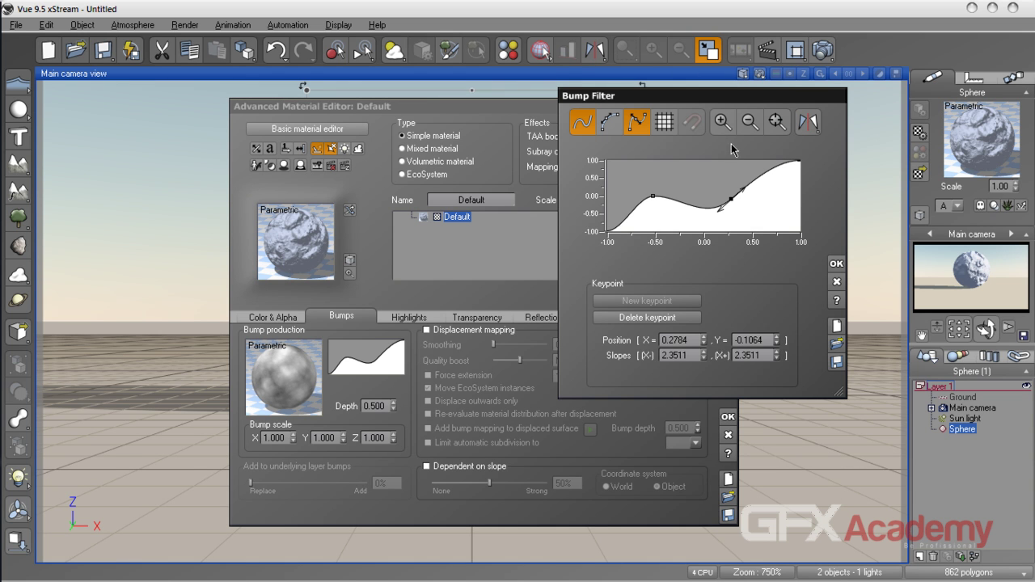
pyautogui.click(834, 264)
# Browse the preset filters in the Saturation, Time Splines, Round Clip and Inverse Saturation collections without loading one
pyautogui.rightClick(394, 371)
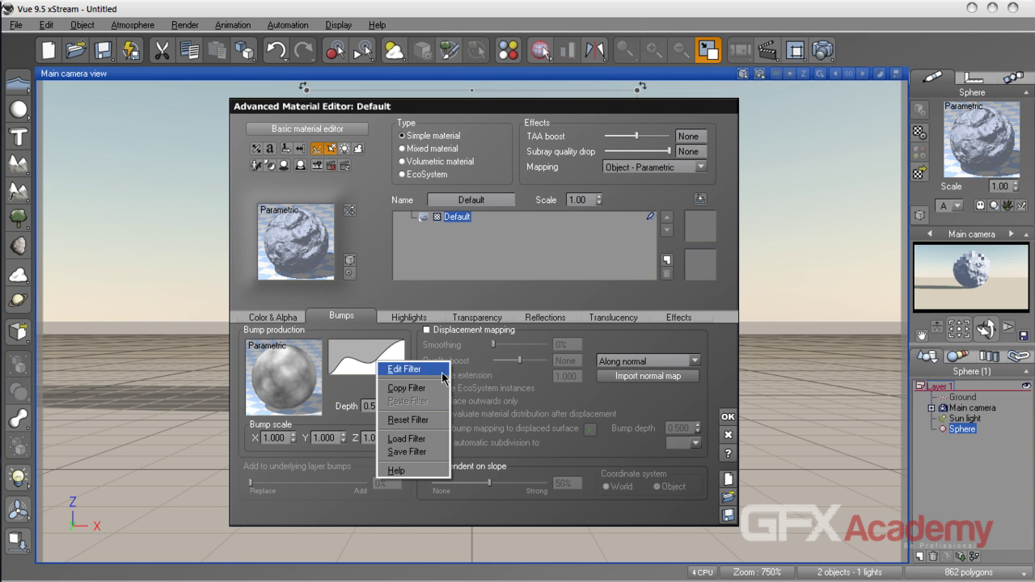
pyautogui.click(424, 441)
pyautogui.click(322, 334)
pyautogui.click(322, 357)
pyautogui.click(319, 324)
pyautogui.click(323, 304)
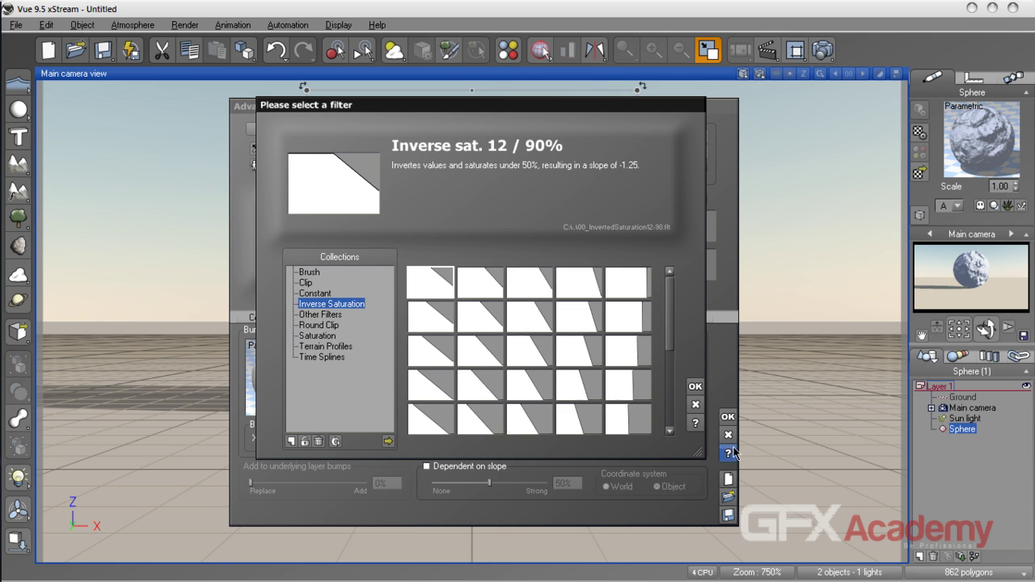
pyautogui.click(695, 405)
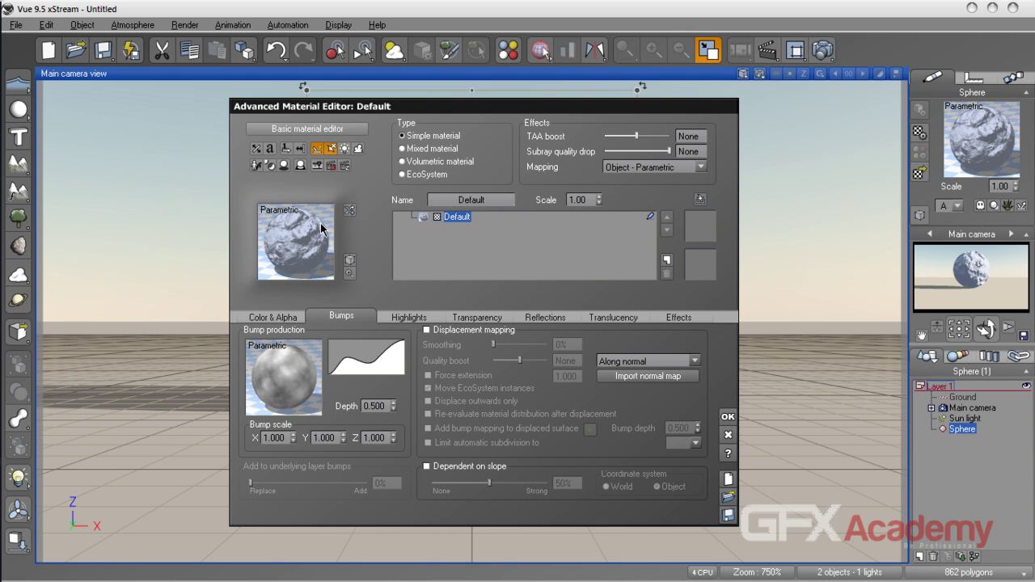
# Enable displacement mapping and raise its smoothing to 69%
pyautogui.click(426, 330)
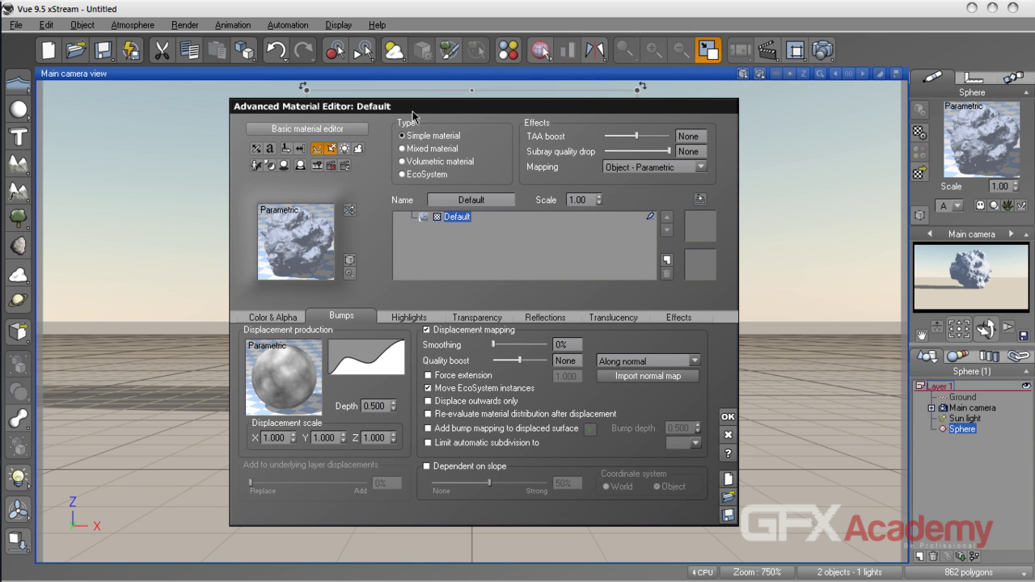
pyautogui.moveTo(497, 350); pyautogui.dragTo(514, 350)
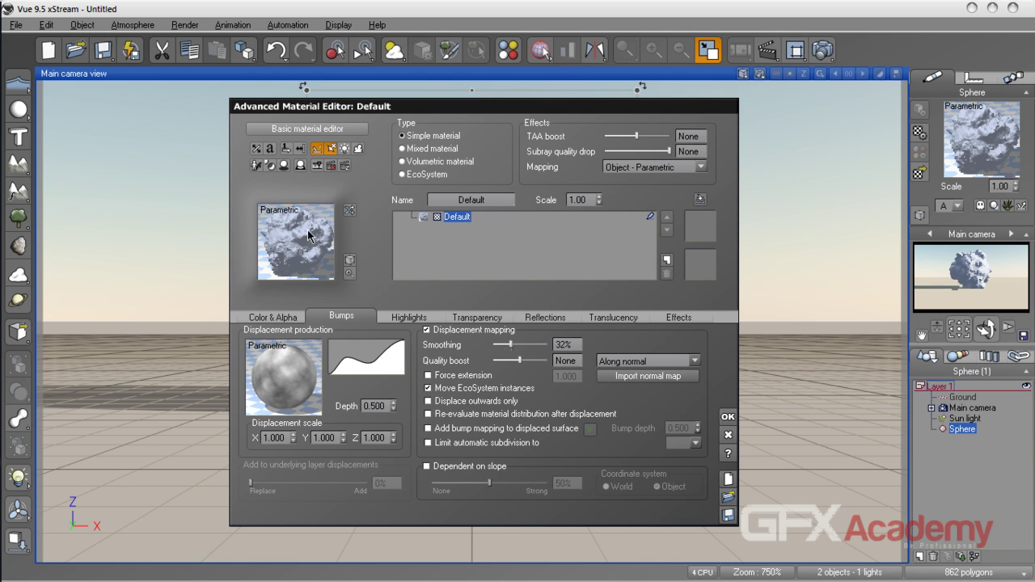
pyautogui.moveTo(510, 346); pyautogui.dragTo(531, 348)
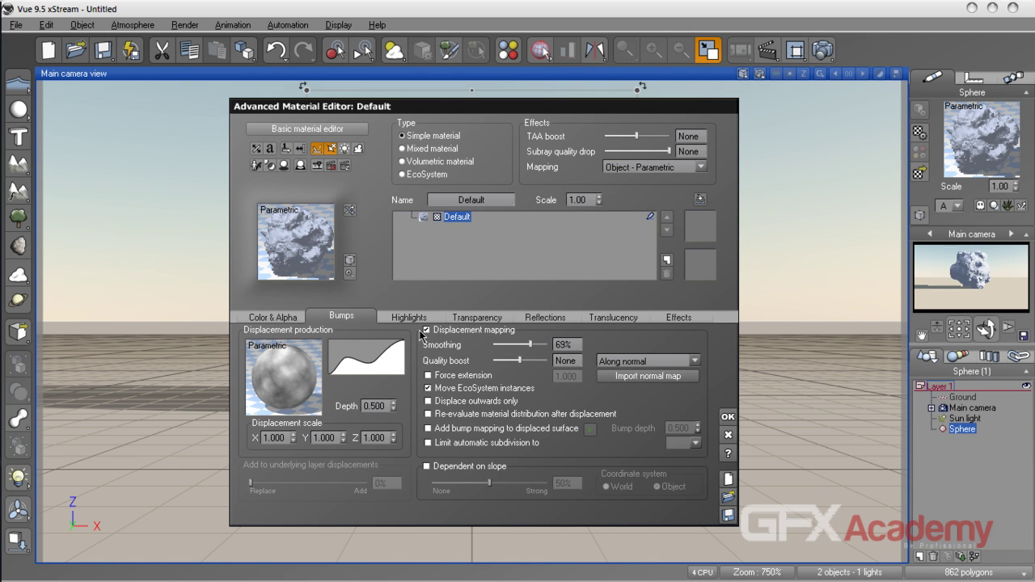
# Set the displacement quality boost to +2.3, restrict displacement to outwards only, and lower the smoothing
pyautogui.moveTo(518, 360); pyautogui.dragTo(534, 360)
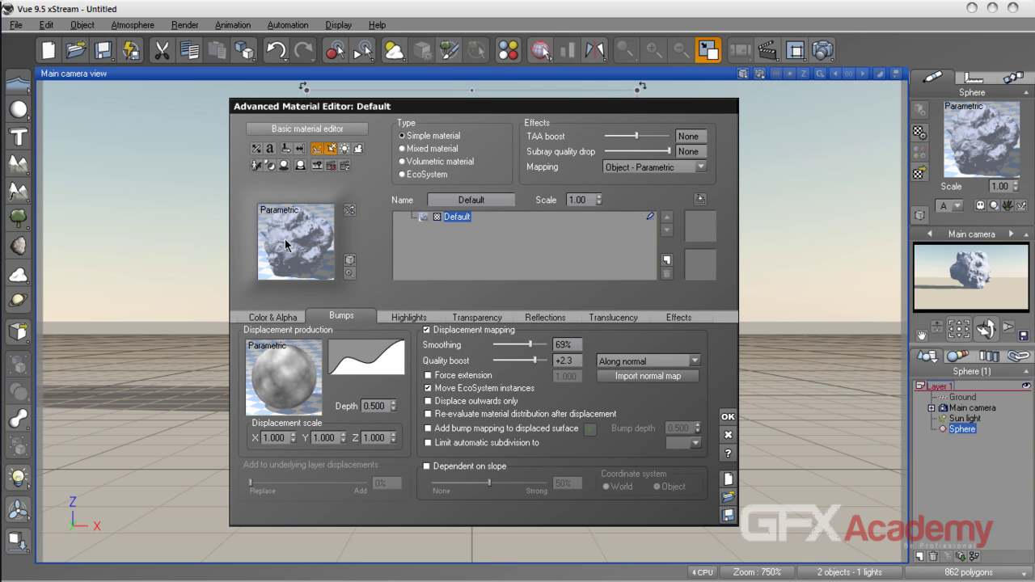
pyautogui.click(448, 402)
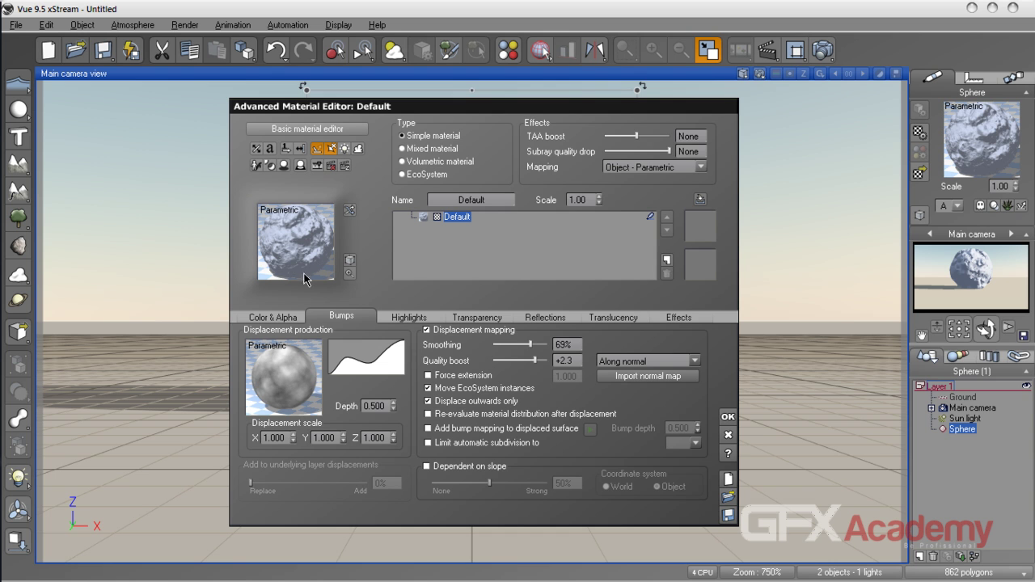
pyautogui.moveTo(531, 345); pyautogui.dragTo(508, 345)
# Set the material's highlight color to light blue with hue 145, luminance 133 and saturation 161
pyautogui.click(406, 319)
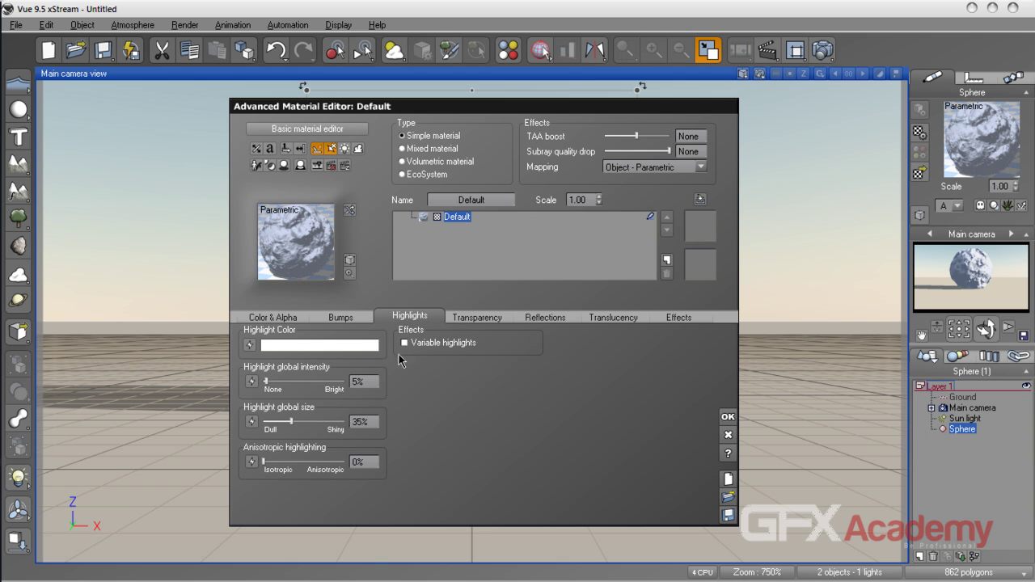
pyautogui.click(304, 346)
pyautogui.moveTo(404, 332)
pyautogui.mouseDown()
pyautogui.moveTo(404, 312)
pyautogui.moveTo(401, 333)
pyautogui.mouseUp()
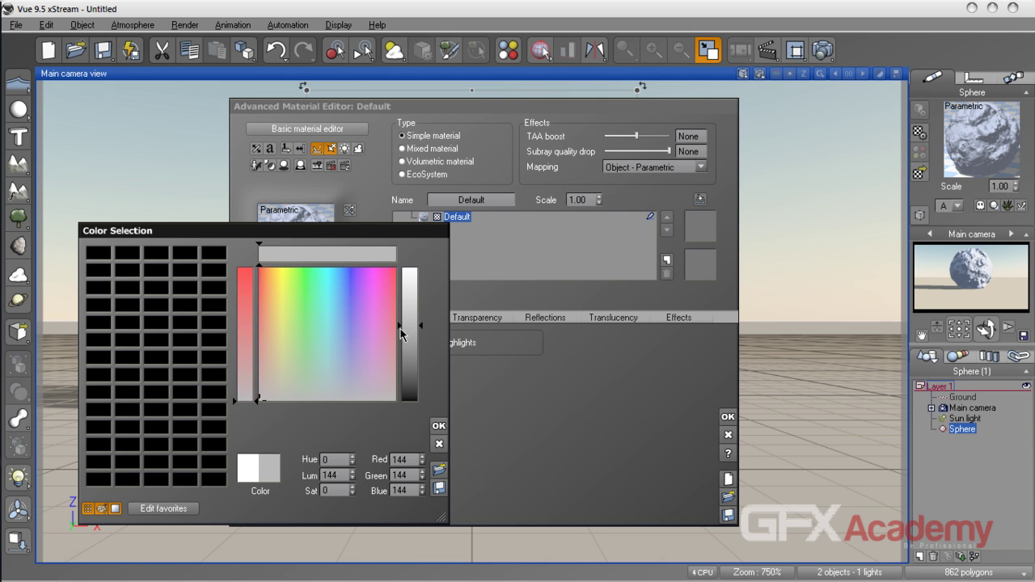
pyautogui.click(337, 319)
pyautogui.click(412, 332)
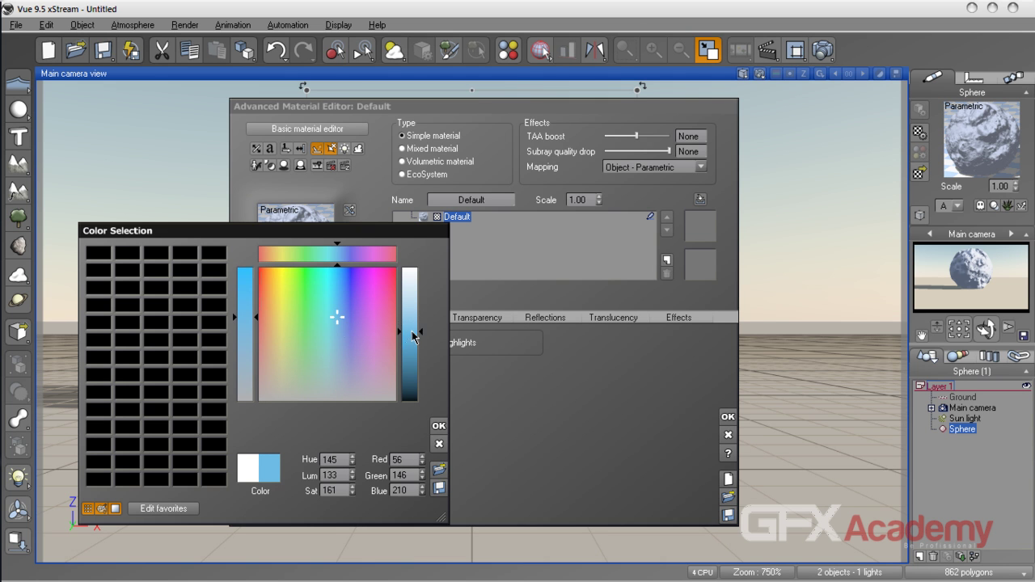
pyautogui.click(439, 425)
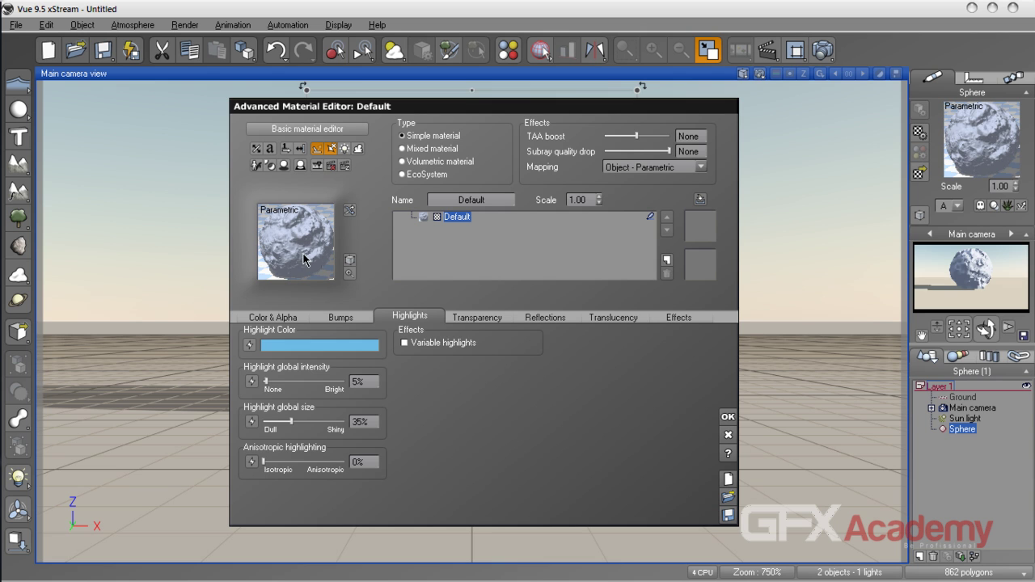
# Raise the highlight global intensity to 44% and examine the material in an enlarged preview
pyautogui.moveTo(265, 381); pyautogui.dragTo(298, 381)
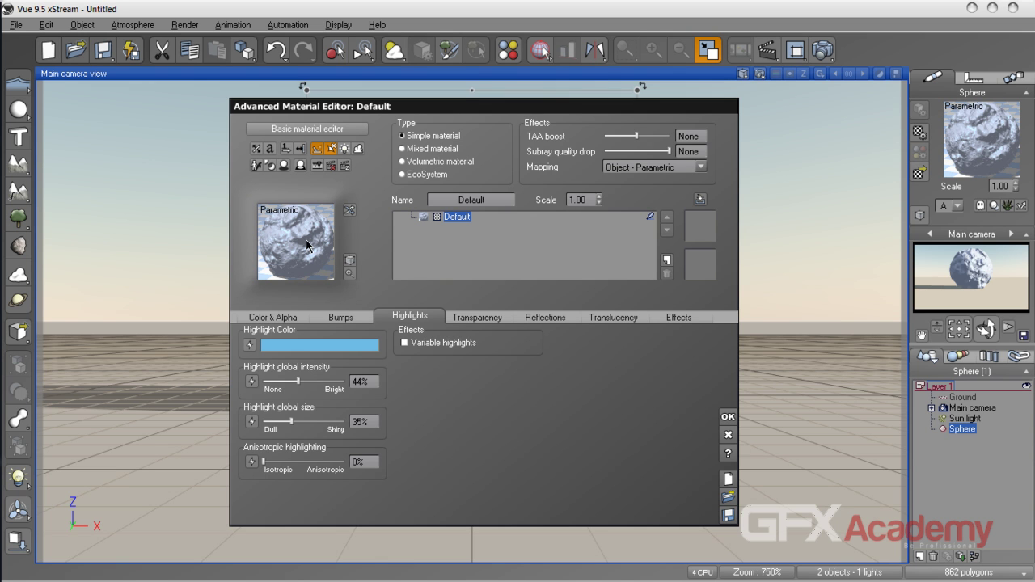
pyautogui.click(350, 272)
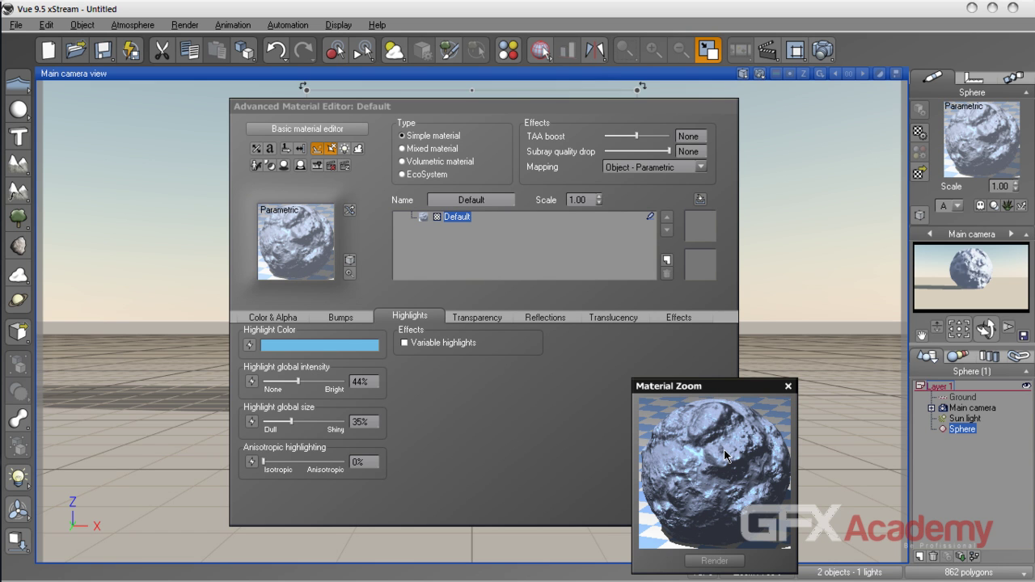
# Set the displacement quality boost to -1.1 and examine the material in an enlarged preview placed beside the settings
pyautogui.click(788, 387)
pyautogui.click(340, 317)
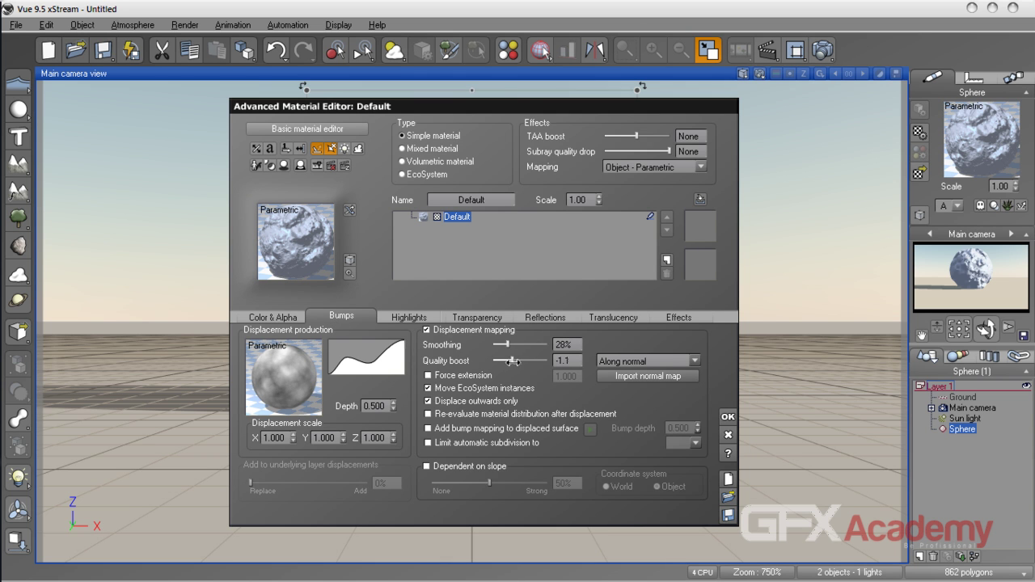
pyautogui.click(350, 261)
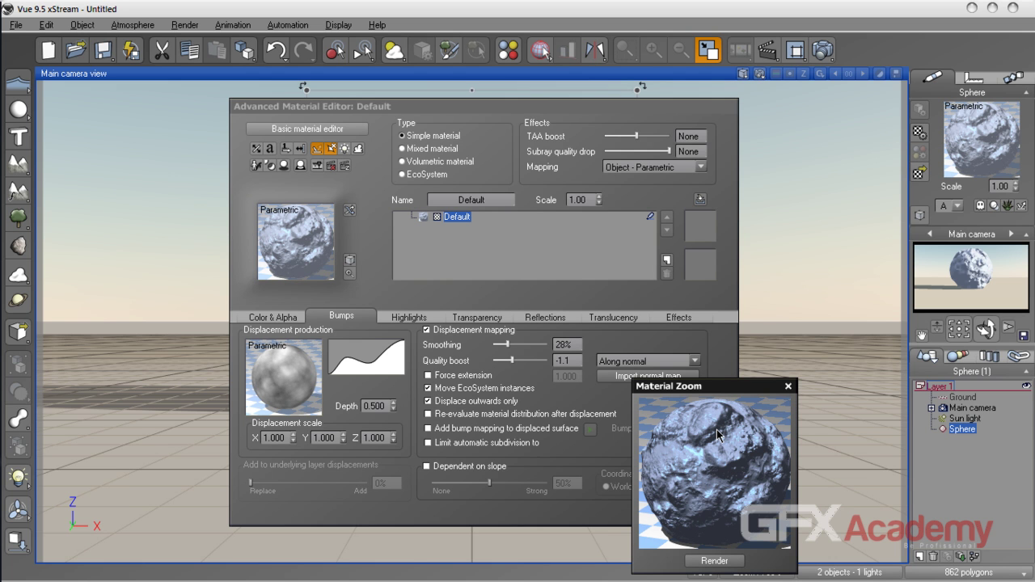
pyautogui.moveTo(739, 388); pyautogui.dragTo(733, 173)
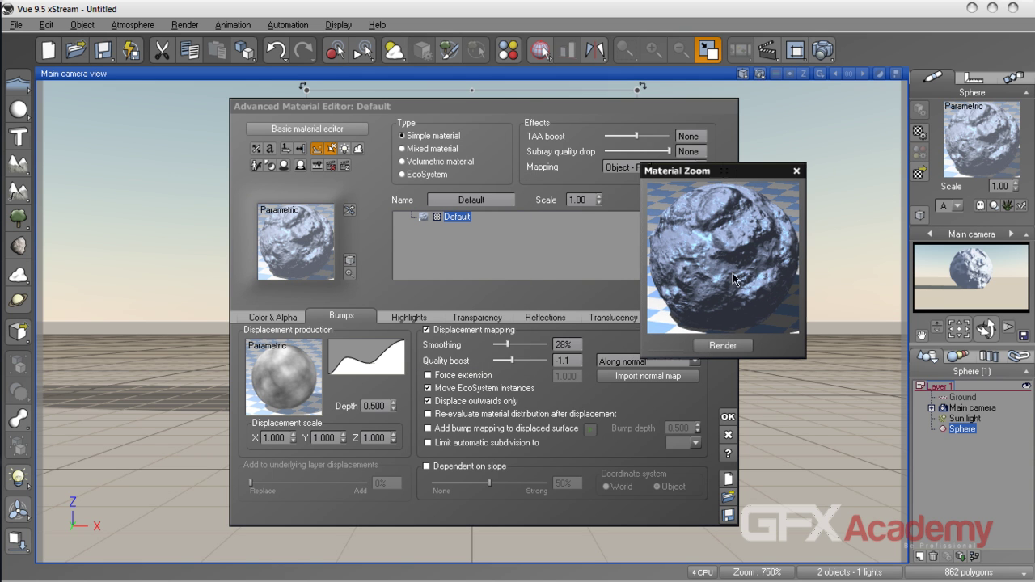
# Lower the highlight global intensity to 30% and raise the highlight global size to 57%
pyautogui.click(410, 317)
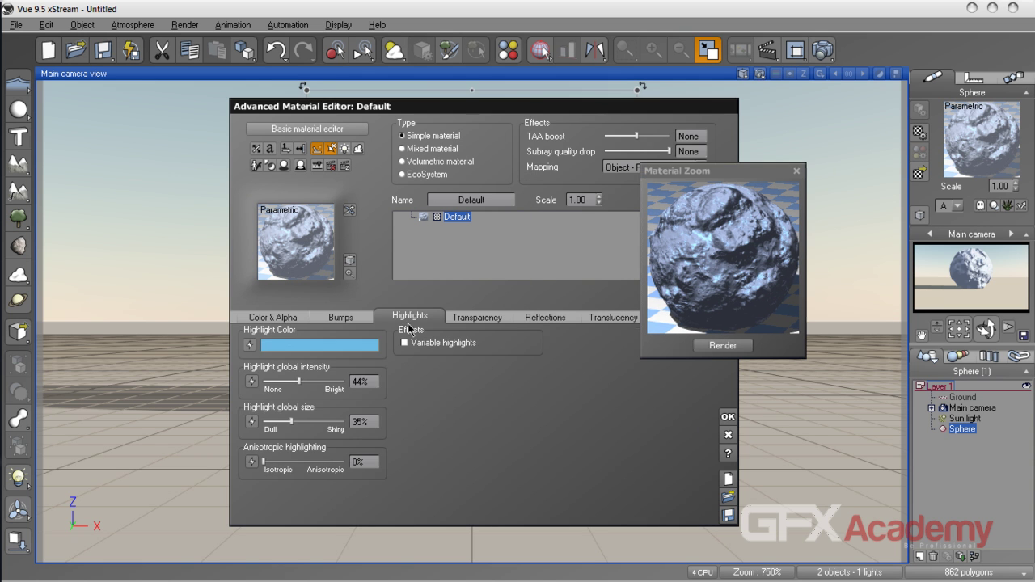
pyautogui.moveTo(299, 381); pyautogui.dragTo(287, 381)
pyautogui.moveTo(293, 425); pyautogui.dragTo(310, 421)
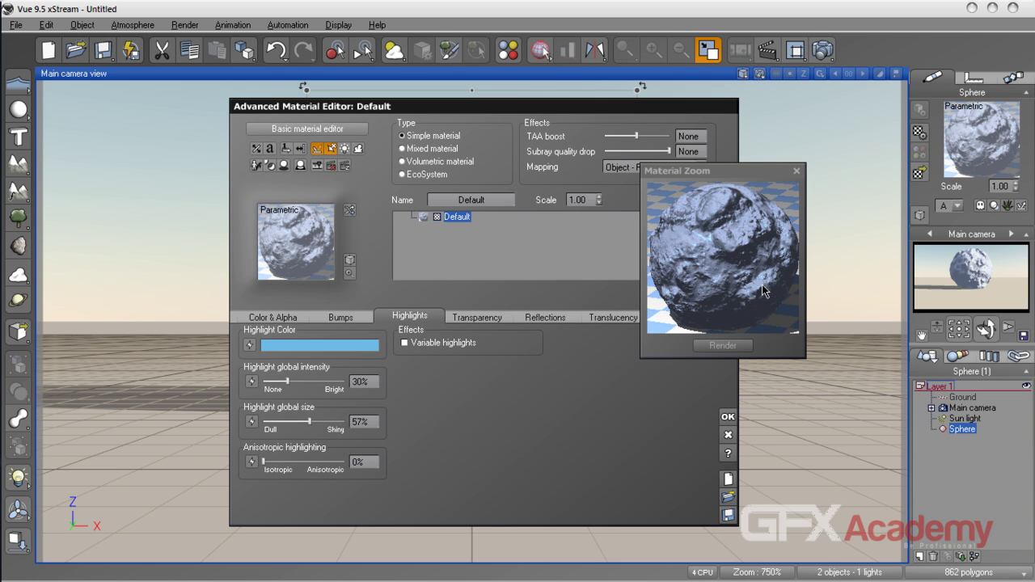
# Set the highlight color to orange-red with hue 4, luminance 99 and saturation 237, and raise the highlight intensity to 55%
pyautogui.click(322, 339)
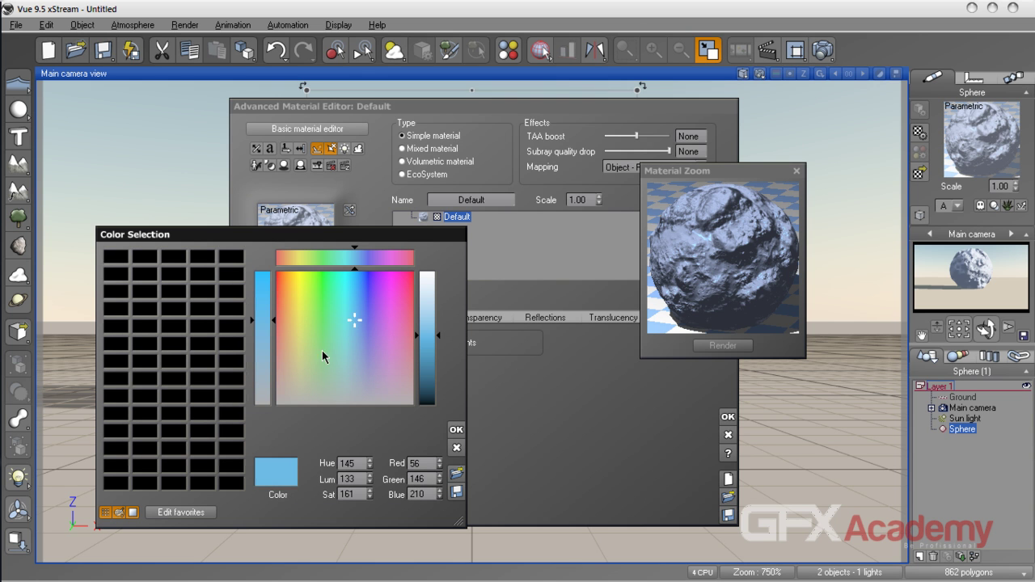
pyautogui.moveTo(347, 304); pyautogui.dragTo(279, 283)
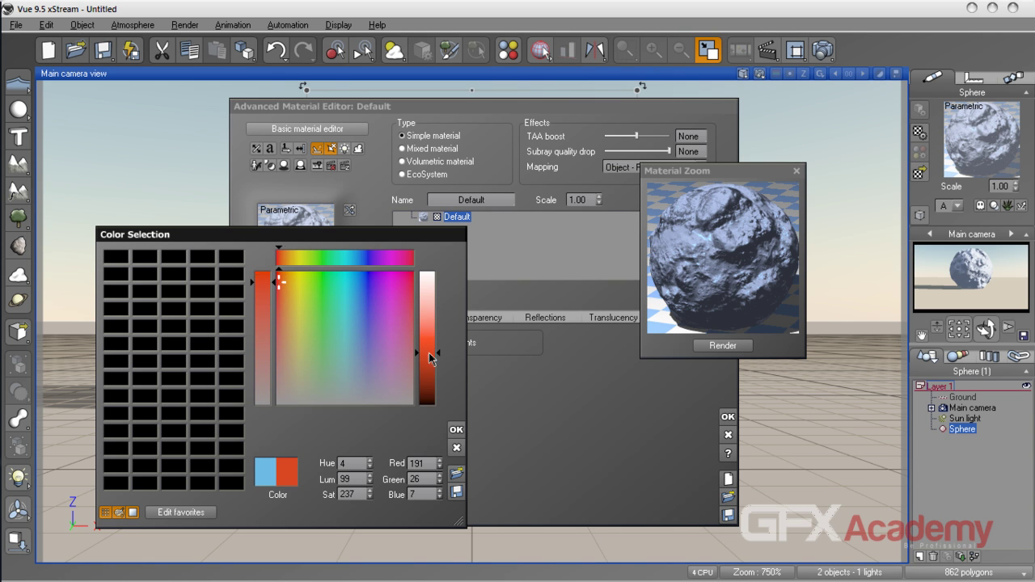
pyautogui.click(456, 429)
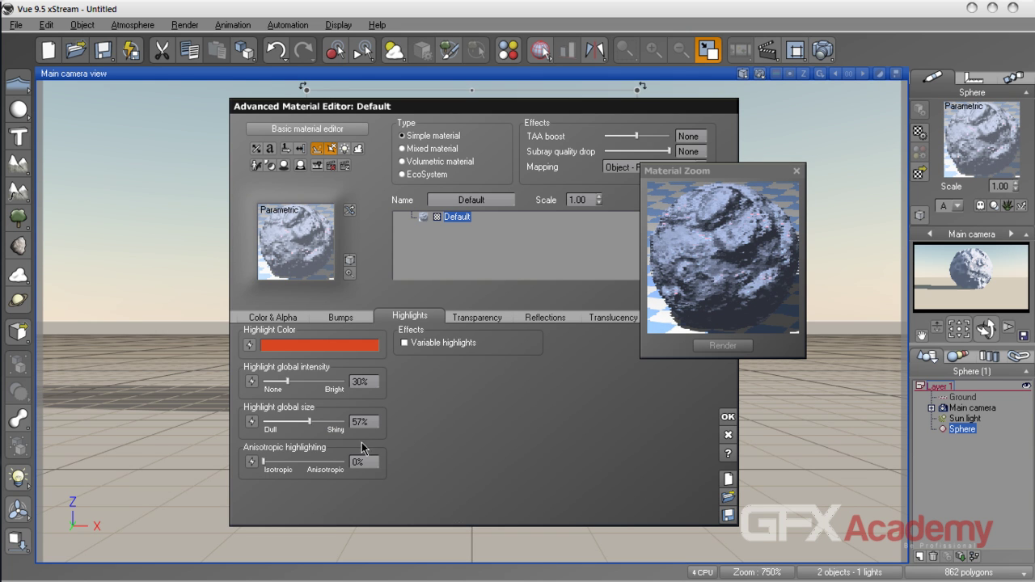
pyautogui.moveTo(287, 381); pyautogui.dragTo(307, 381)
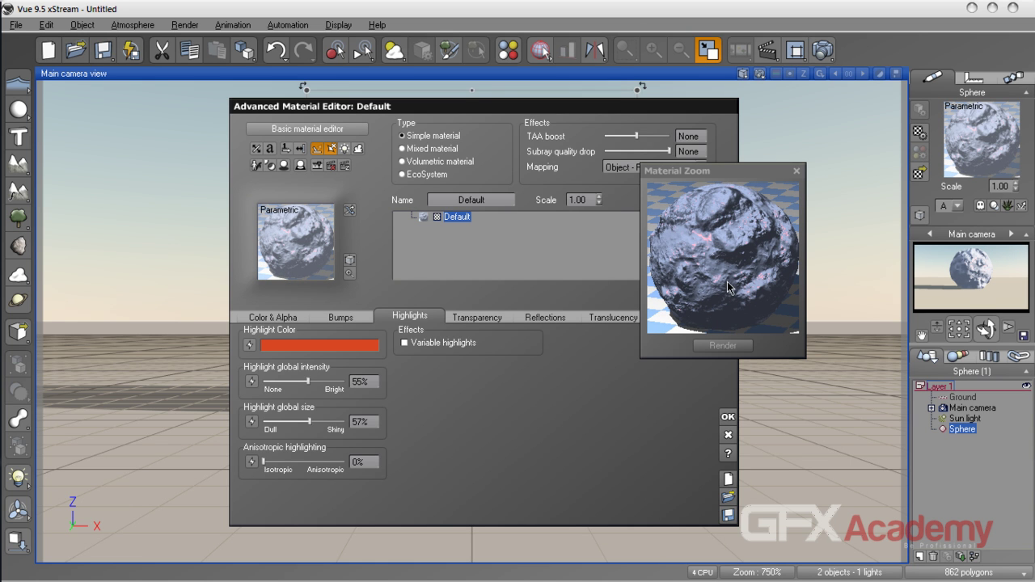
# Turn on variable highlights and inspect the highlight production filters and their effect in the enlarged preview
pyautogui.click(414, 345)
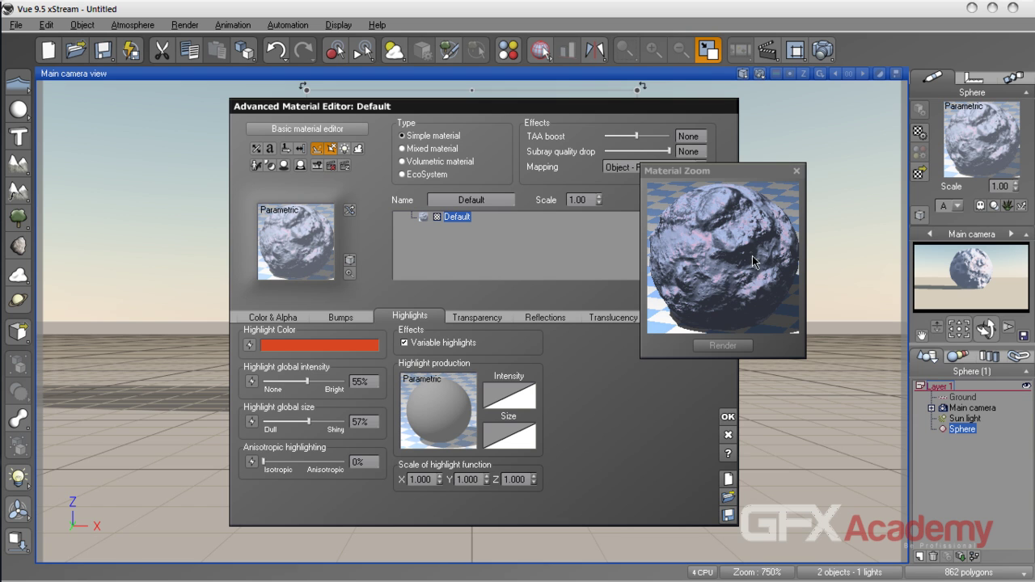
pyautogui.rightClick(509, 396)
pyautogui.click(544, 405)
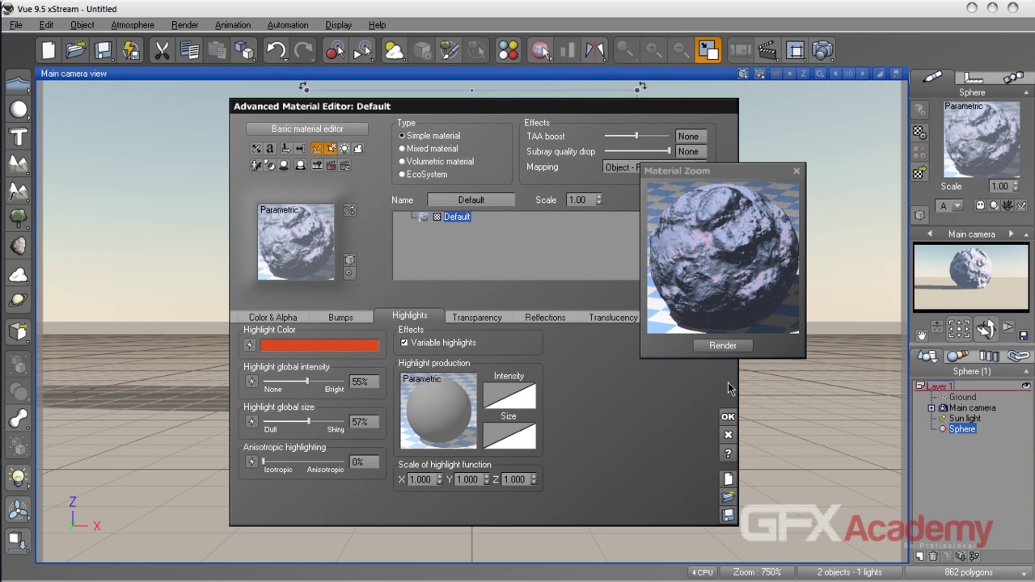
pyautogui.click(796, 170)
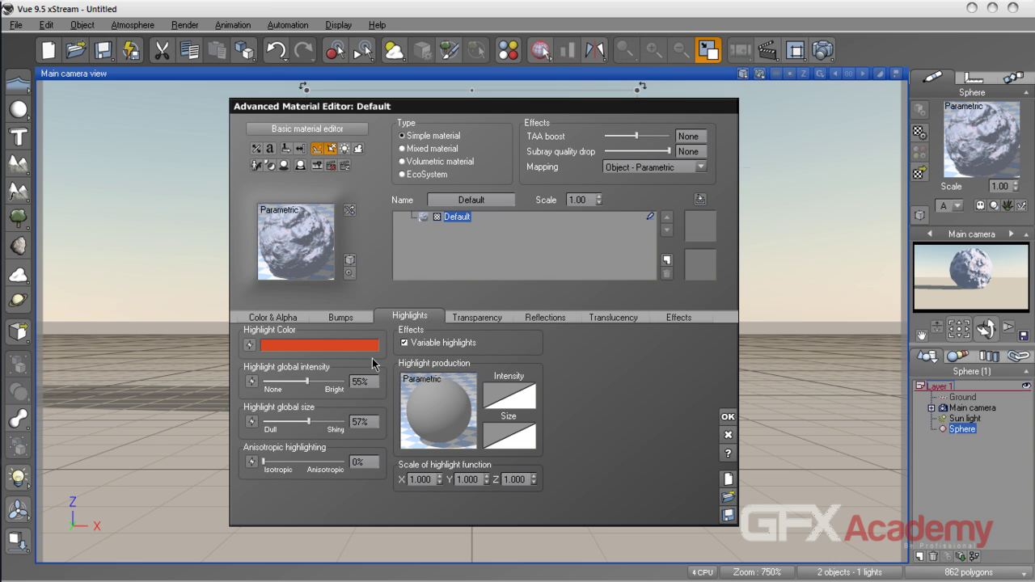
# Turn off variable highlights and reduce the highlight global intensity to 21% and the global size to 18%
pyautogui.click(404, 343)
pyautogui.moveTo(307, 381); pyautogui.dragTo(279, 381)
pyautogui.moveTo(308, 422); pyautogui.dragTo(278, 422)
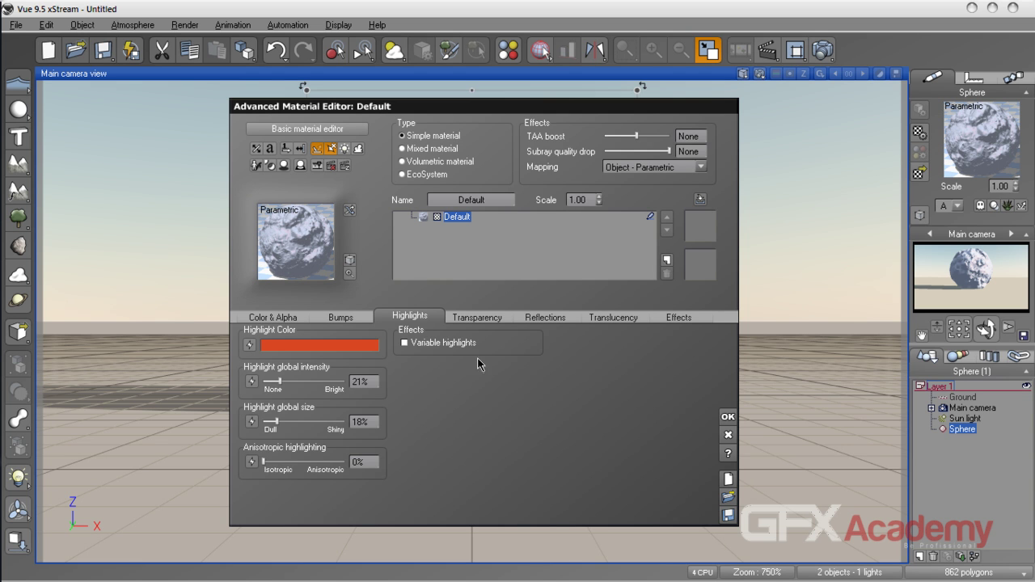
# Set the material's global transparency to 77% and its blurred transparencies to 0.27°
pyautogui.click(477, 318)
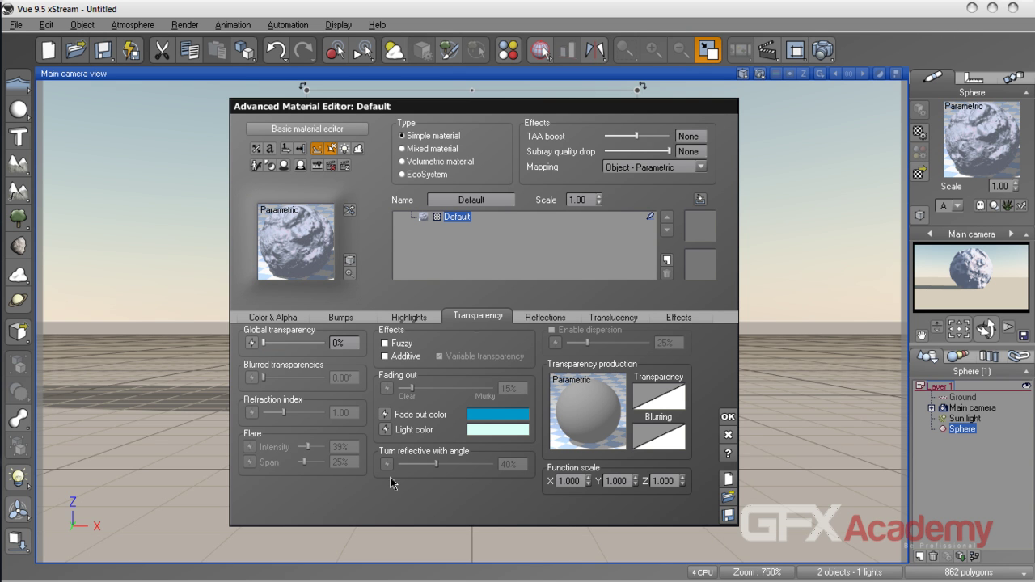
pyautogui.moveTo(263, 343); pyautogui.dragTo(283, 342)
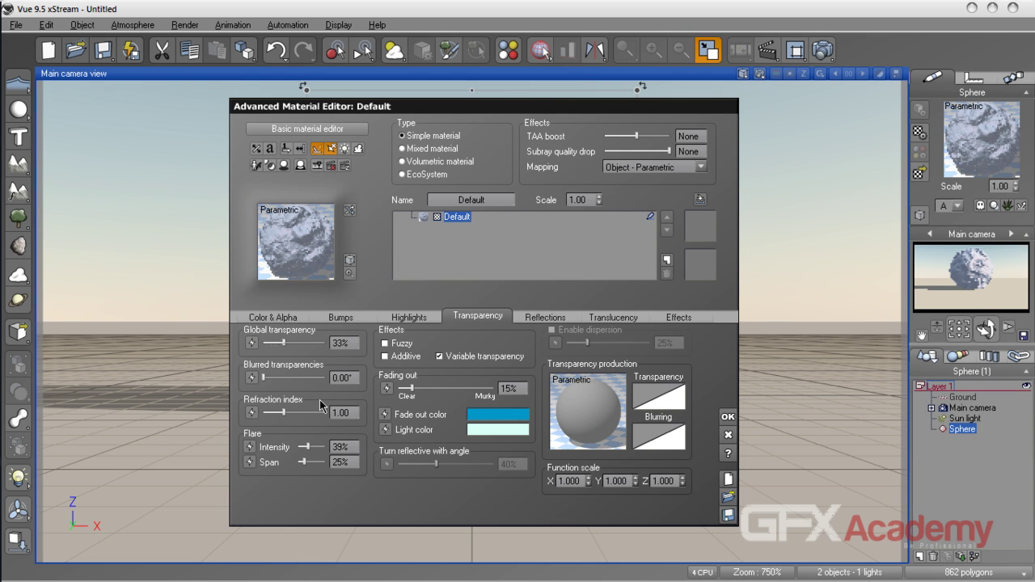
pyautogui.moveTo(283, 343); pyautogui.dragTo(310, 343)
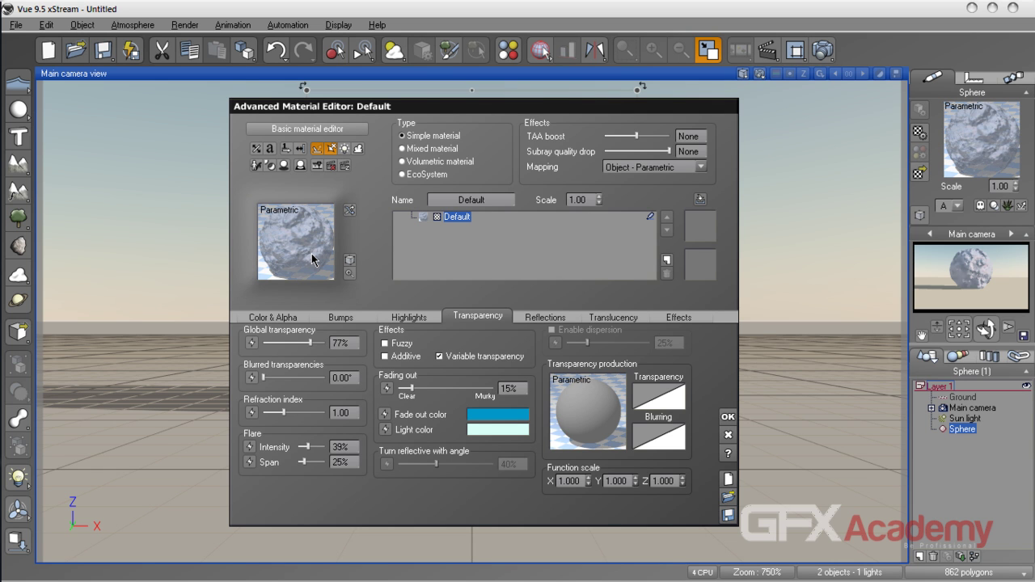
pyautogui.moveTo(263, 377); pyautogui.dragTo(272, 378)
pyautogui.click(344, 413)
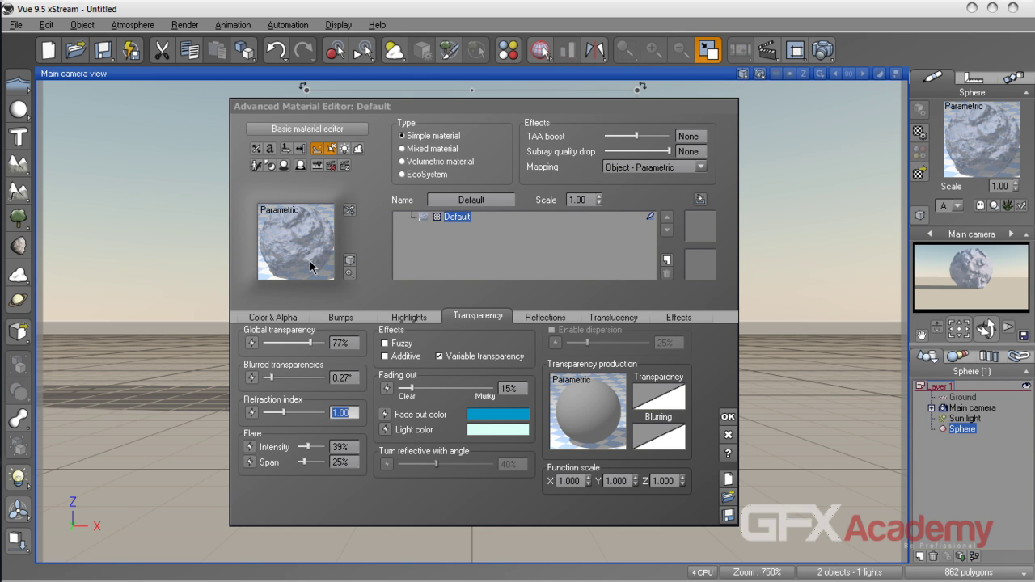
# Turn off displacement mapping and examine the transparent material in a larger material preview
pyautogui.click(350, 274)
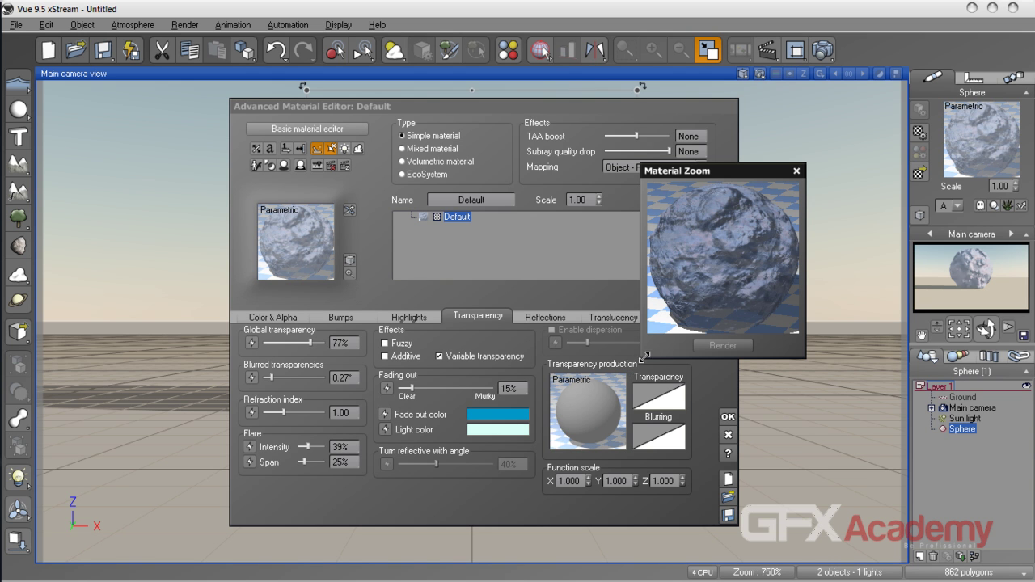
pyautogui.moveTo(639, 365); pyautogui.dragTo(453, 506)
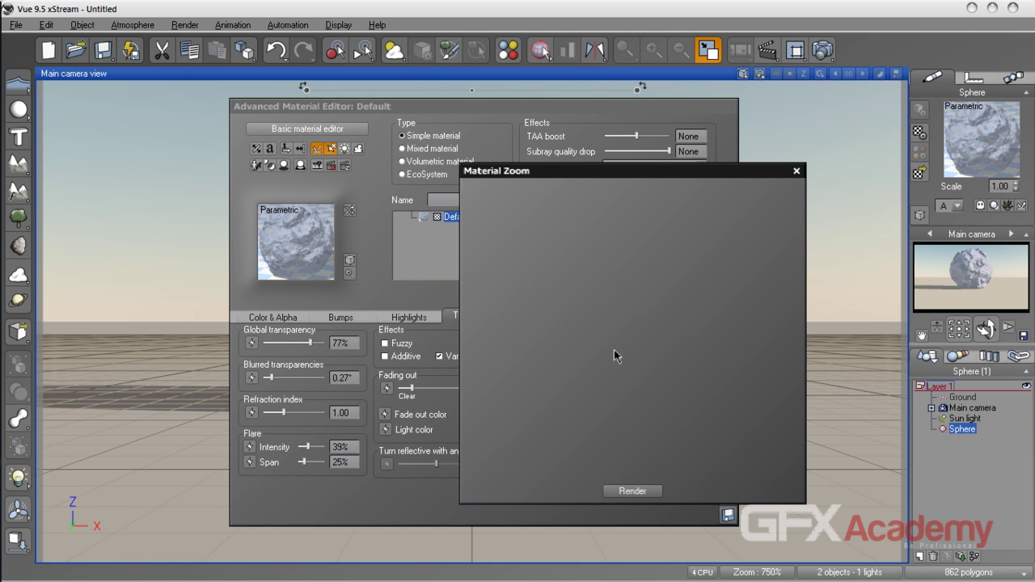
pyautogui.click(341, 317)
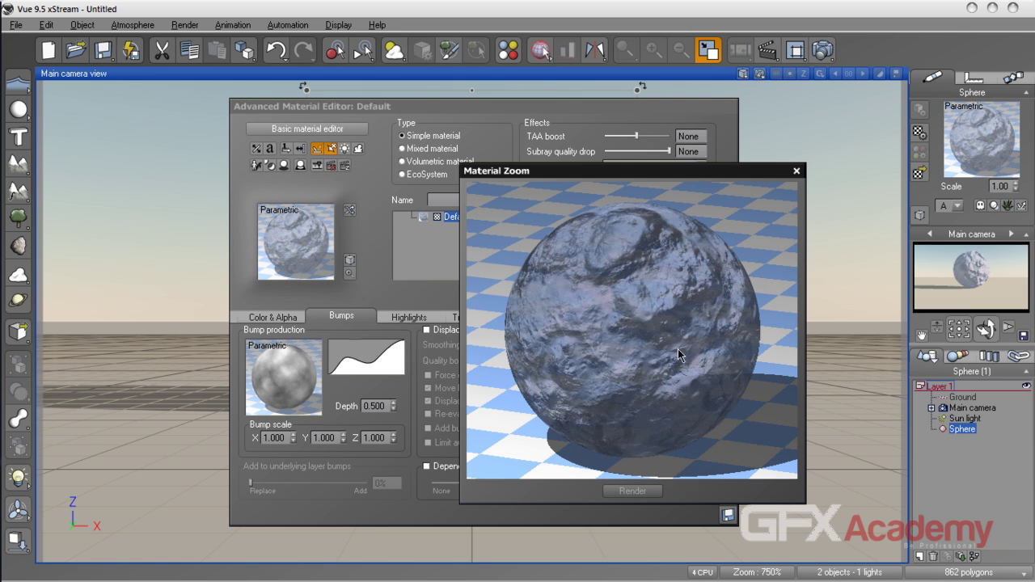
pyautogui.click(796, 170)
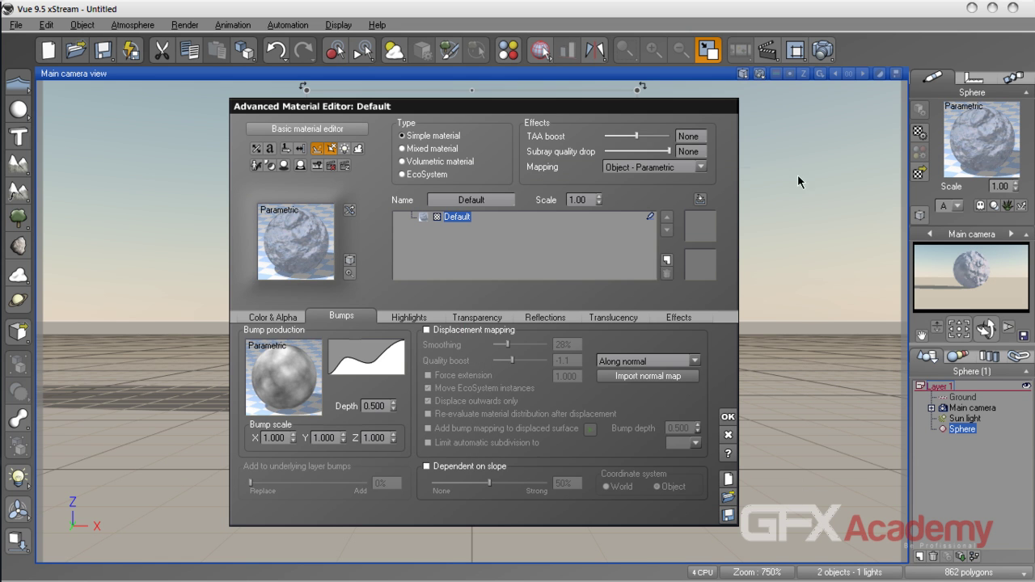
# Set the material's refraction index to 1.3
pyautogui.click(479, 316)
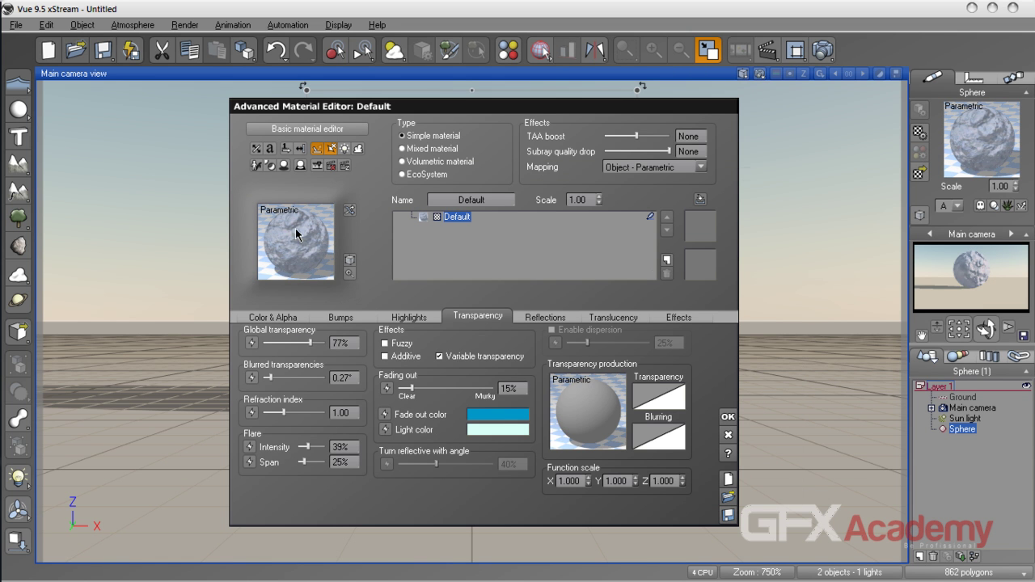
pyautogui.click(347, 415)
pyautogui.write('1.3')
pyautogui.press('Return')
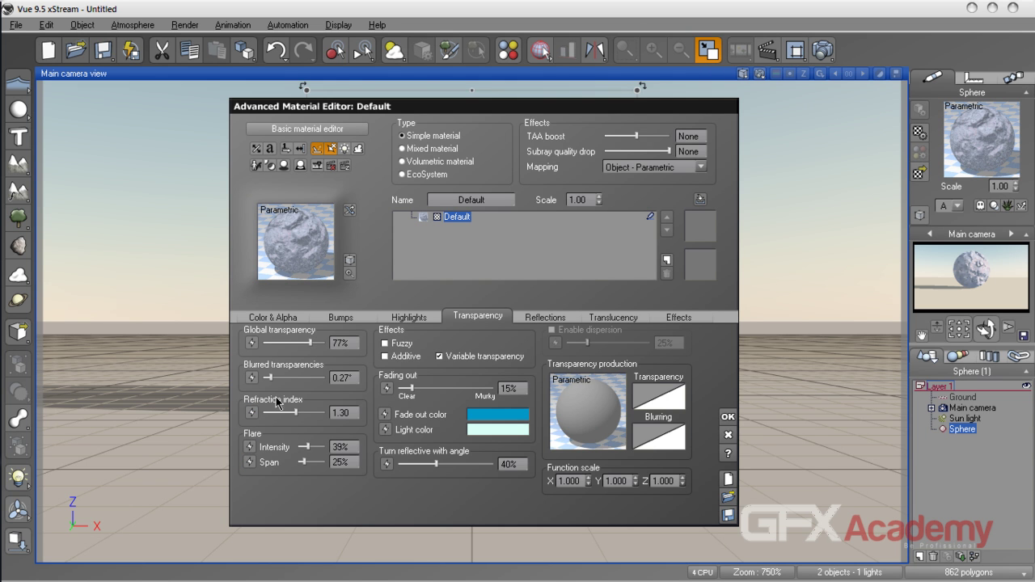
# Connect the refraction index to a constant node in the function editor and try the fuzzy transparency effect
pyautogui.click(252, 413)
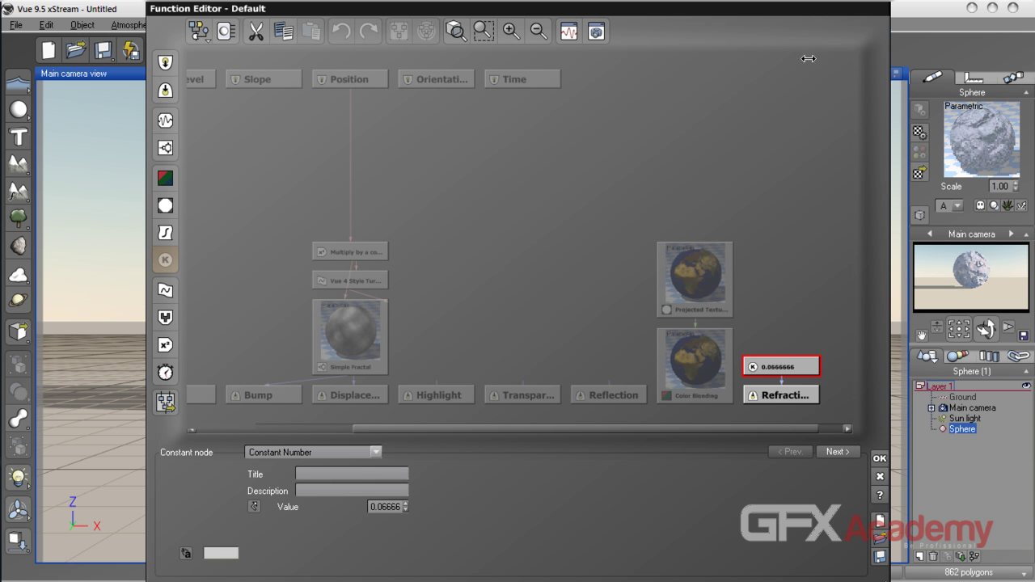
pyautogui.moveTo(818, 11); pyautogui.dragTo(691, 36)
pyautogui.click(752, 483)
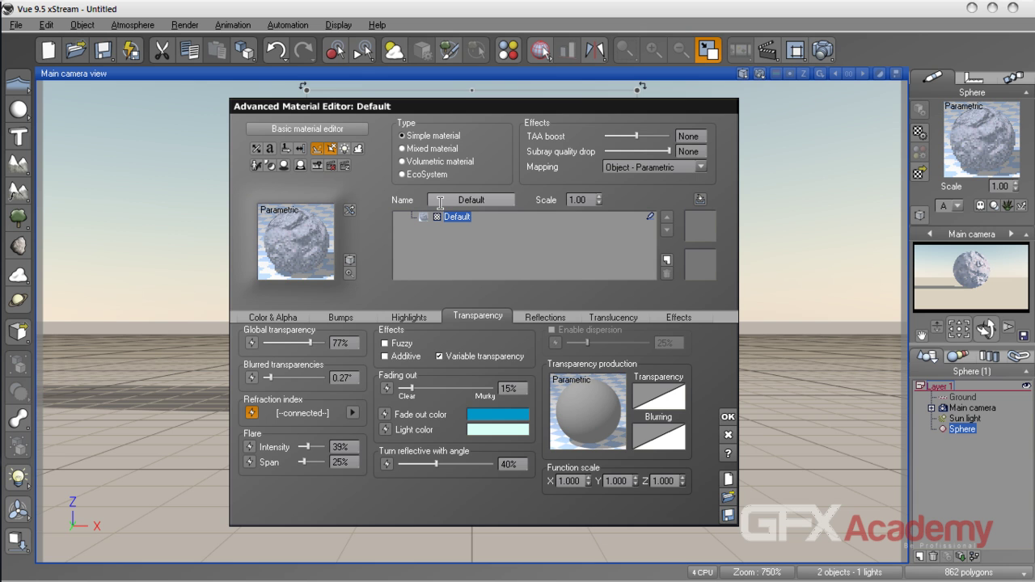
pyautogui.click(385, 344)
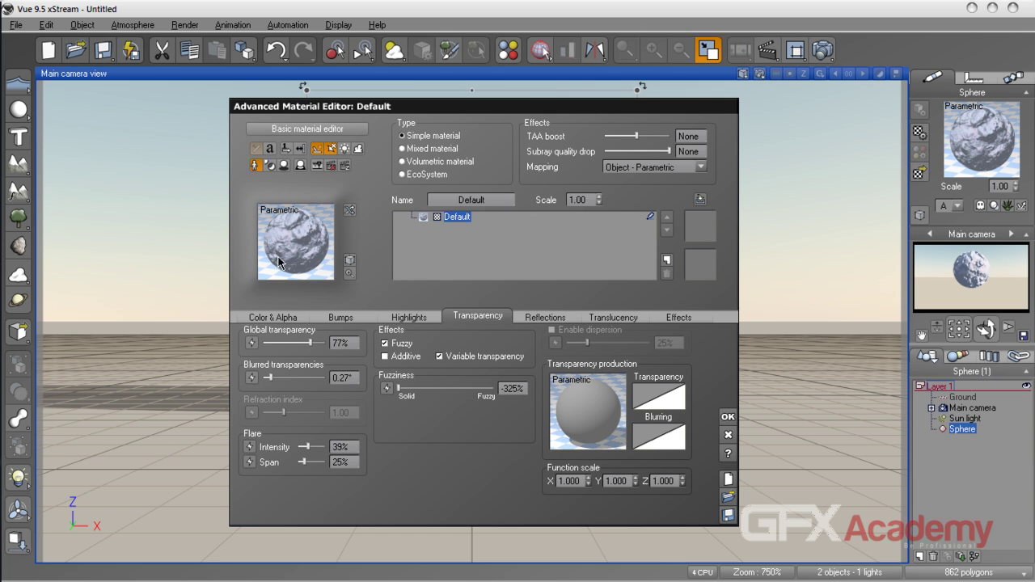
pyautogui.click(386, 343)
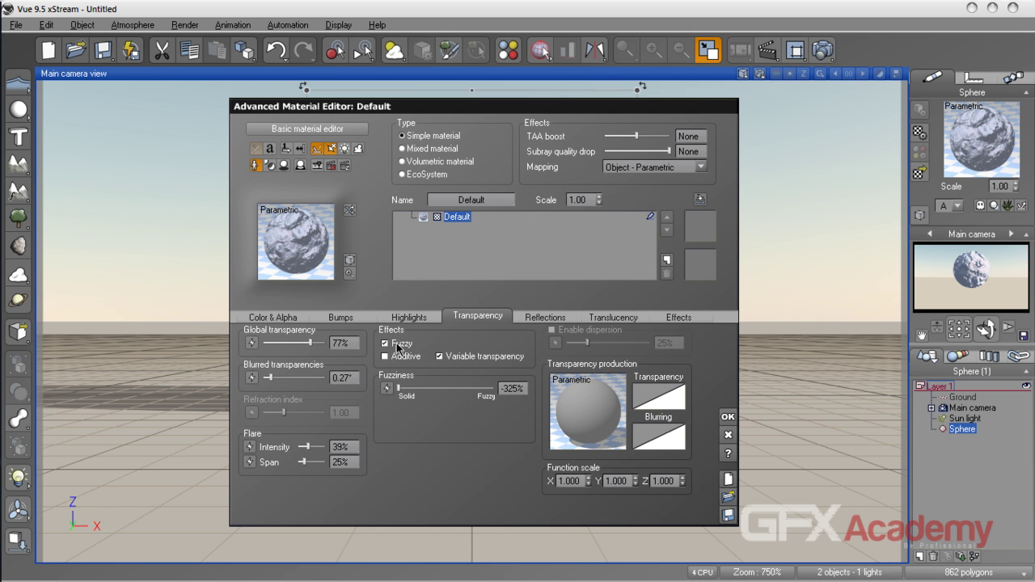
# Set the material's global reflectivity to 30% and try blurred reflections of 2.7°
pyautogui.click(544, 317)
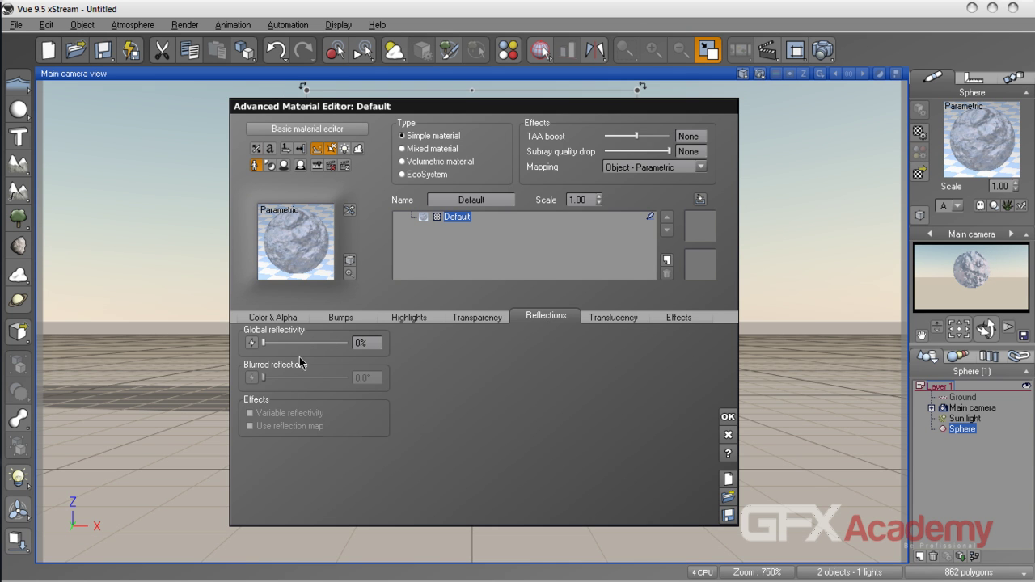
pyautogui.moveTo(272, 344); pyautogui.dragTo(291, 344)
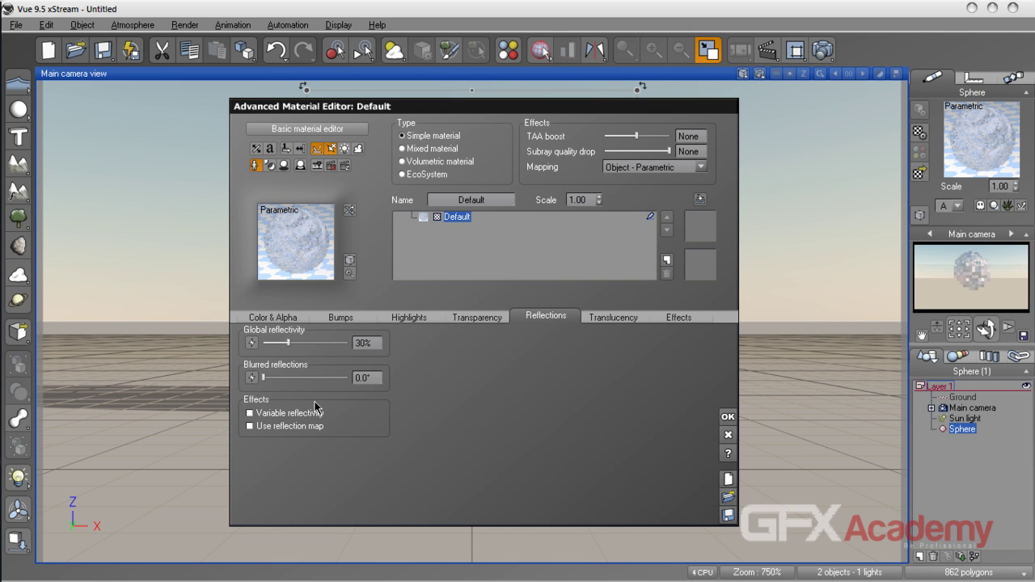
pyautogui.moveTo(507, 113); pyautogui.dragTo(544, 168)
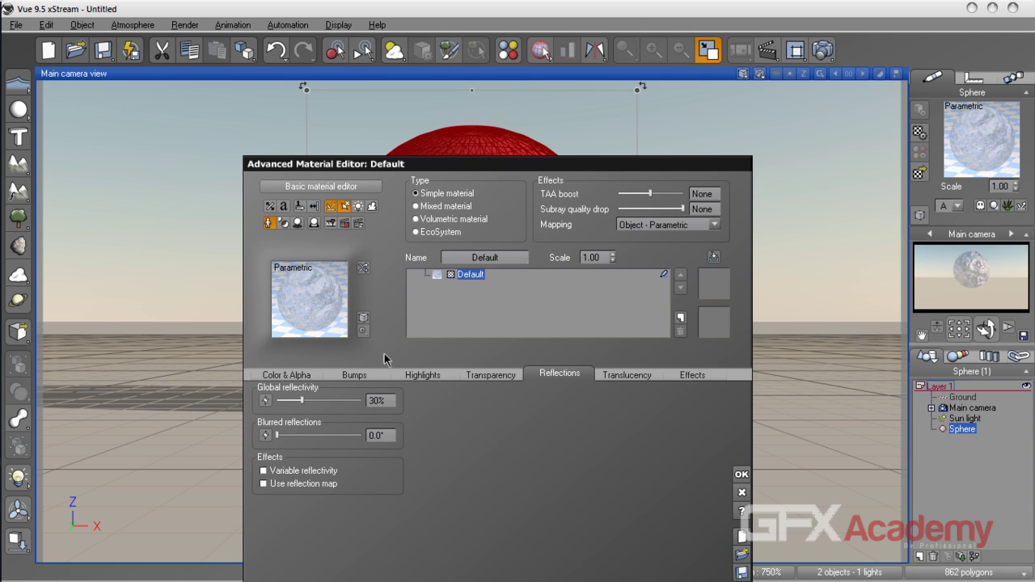
pyautogui.moveTo(277, 437); pyautogui.dragTo(293, 440)
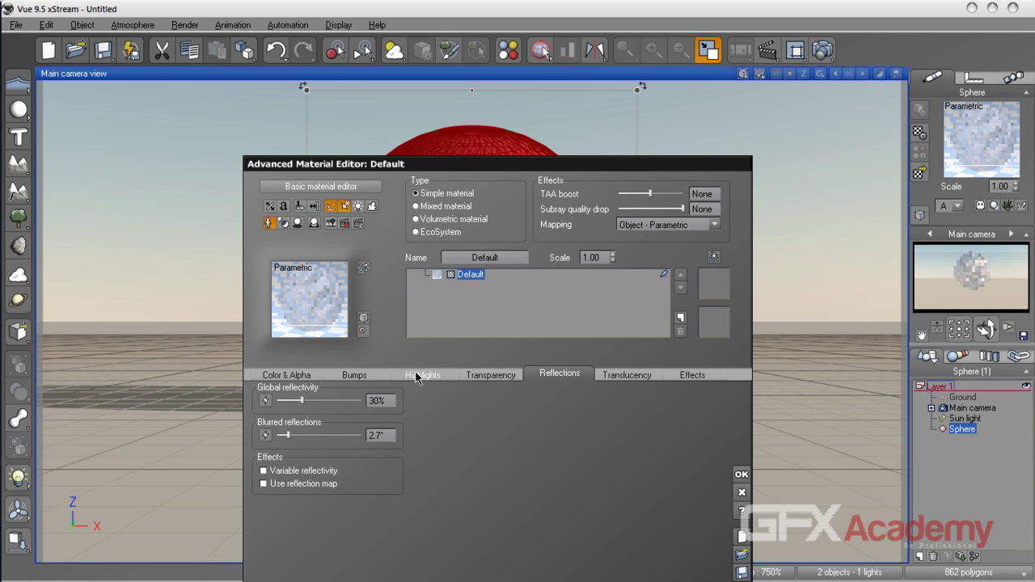
pyautogui.click(490, 376)
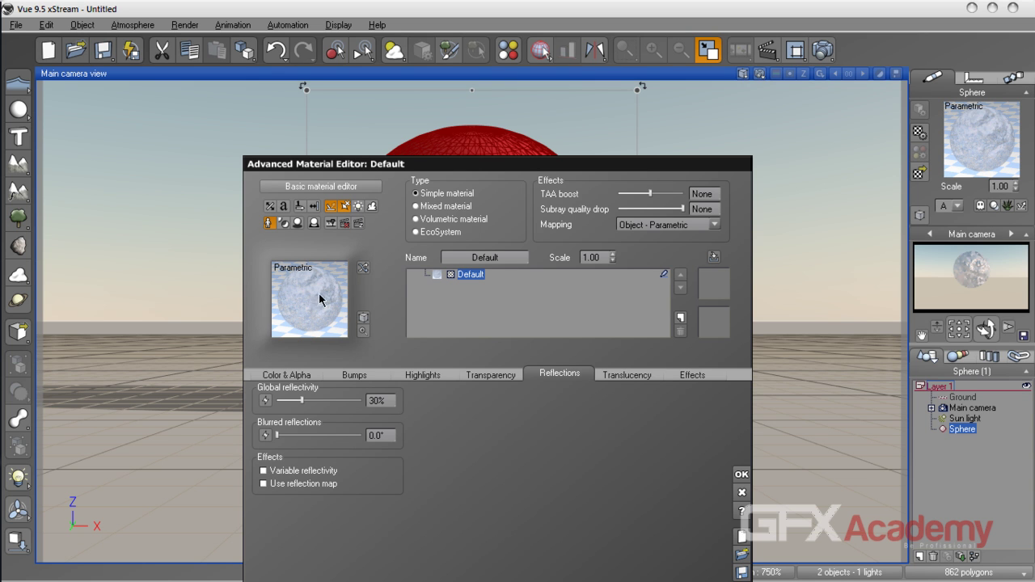
# Enable variable reflectivity for the material and load the ChromeStudio HDRI image as its reflection map
pyautogui.click(297, 470)
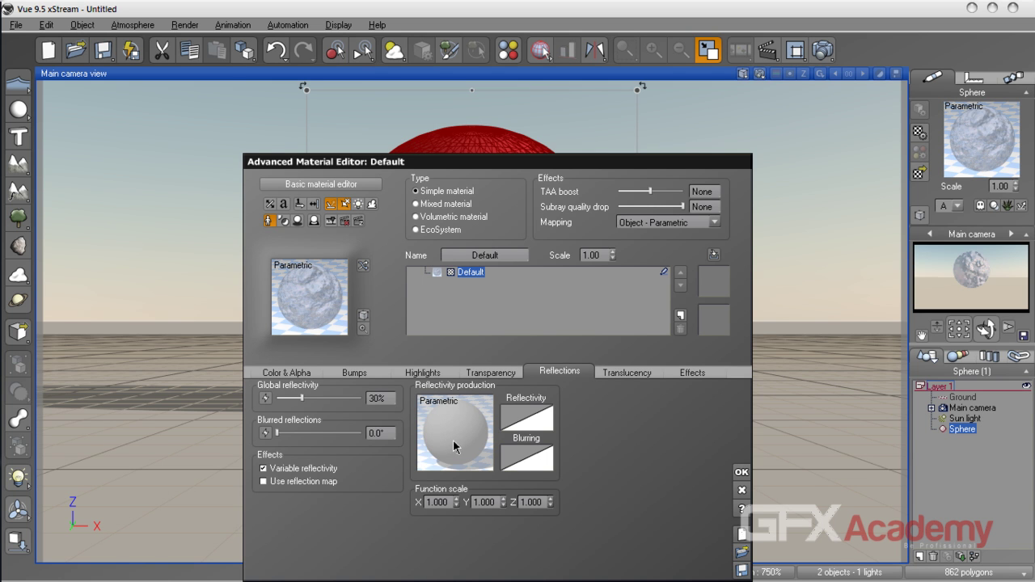
pyautogui.click(305, 488)
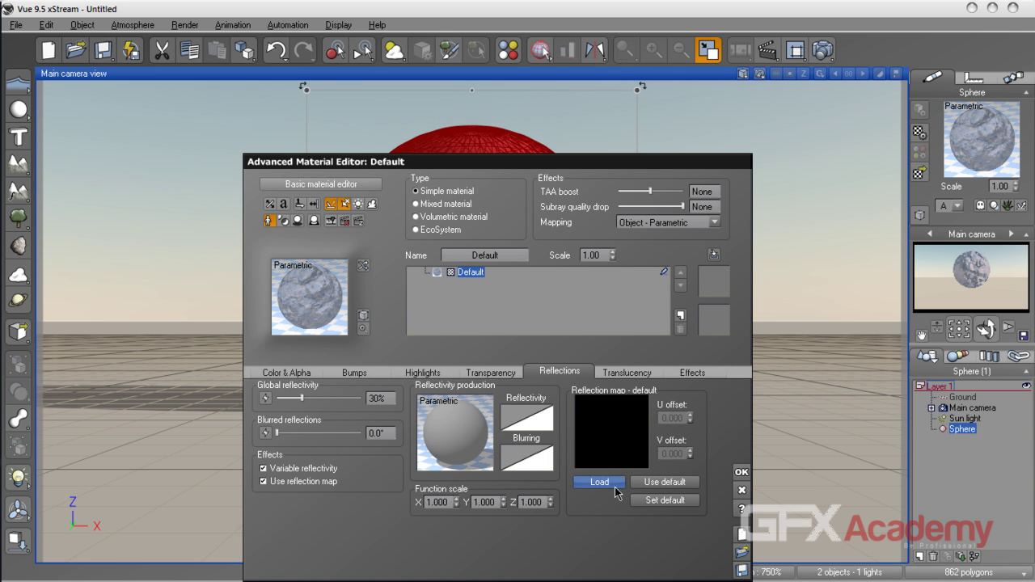
pyautogui.click(612, 486)
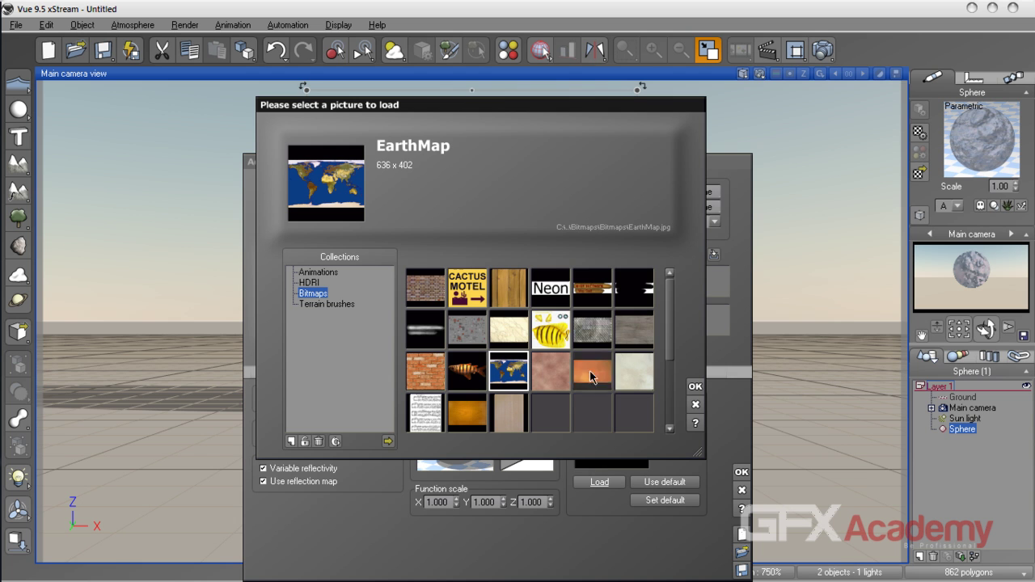
pyautogui.doubleClick(308, 282)
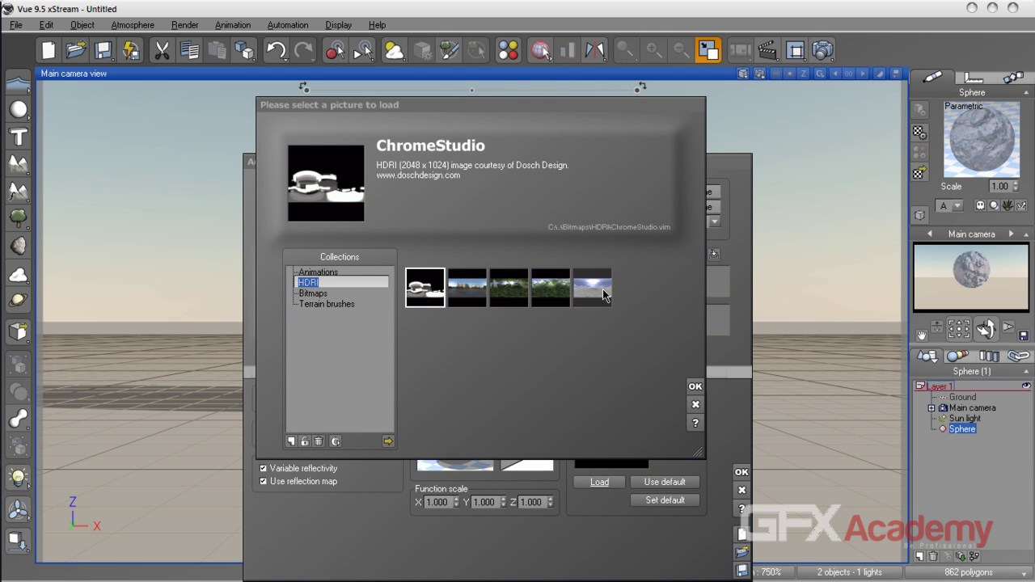
pyautogui.click(695, 387)
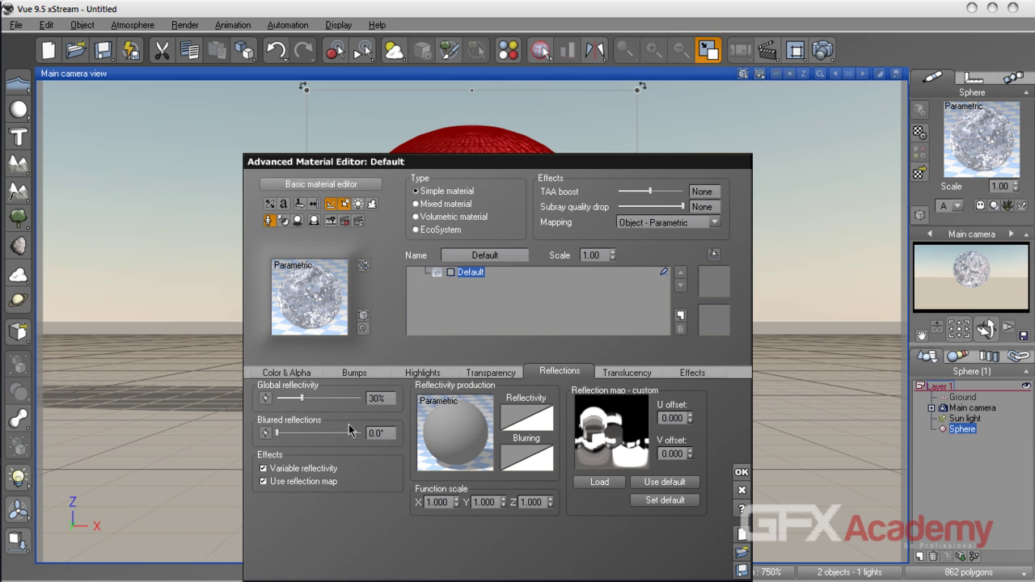
# Accept the reflection map changes and render the sphere from the main camera
pyautogui.click(742, 472)
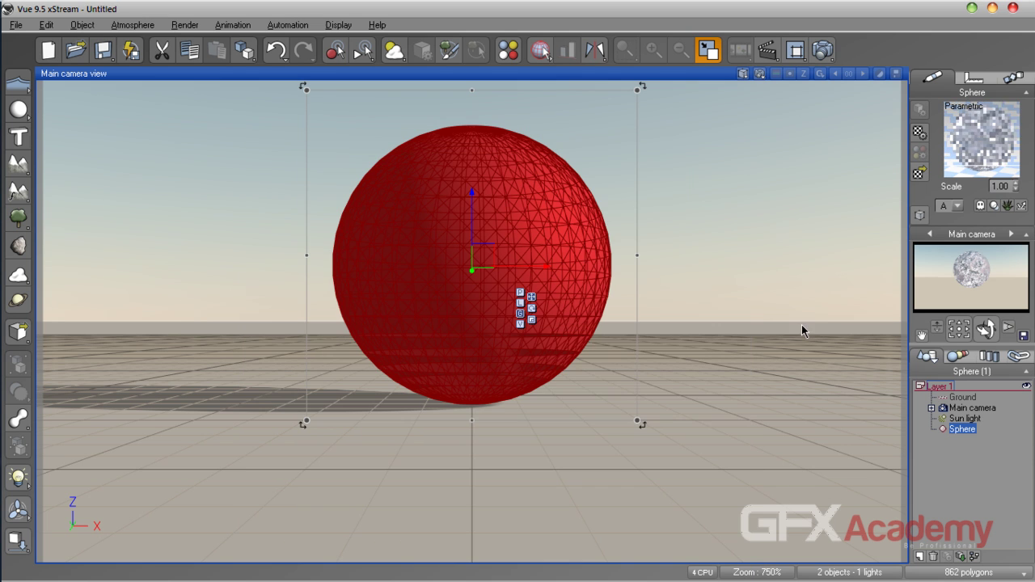
pyautogui.click(823, 50)
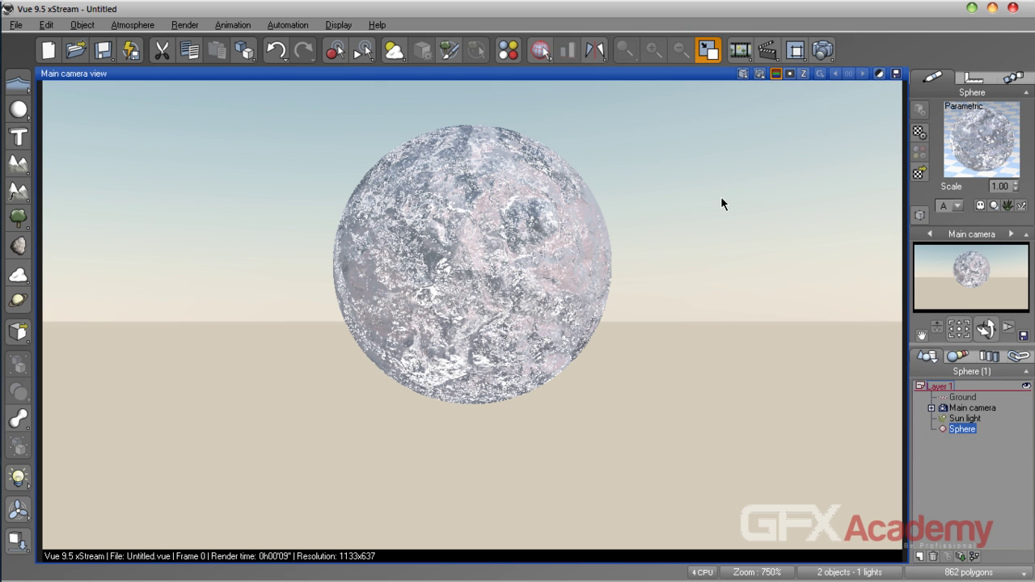
pyautogui.click(721, 198)
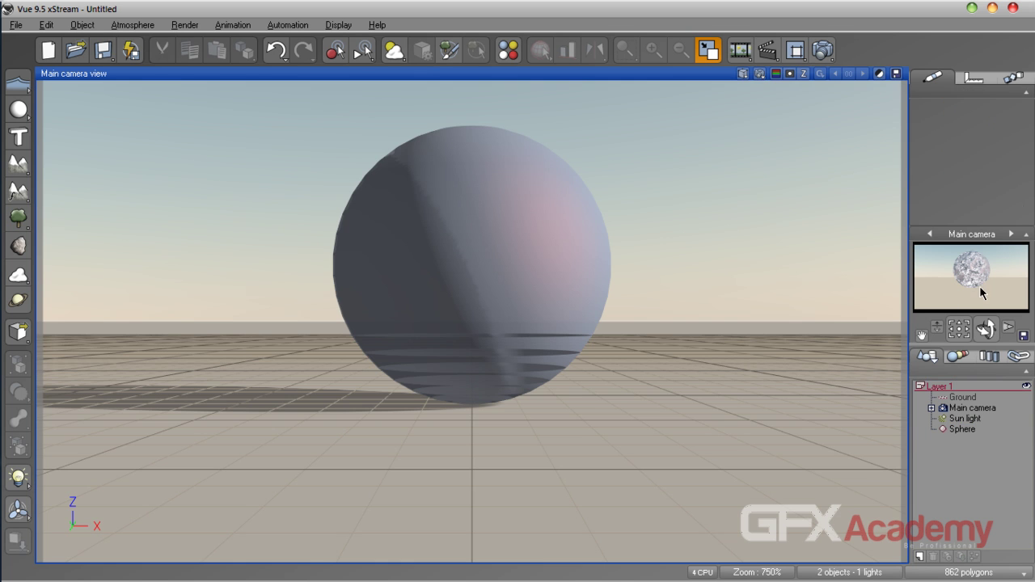
# Reopen the sphere's material and enable subsurface scattering in its translucency settings
pyautogui.doubleClick(493, 279)
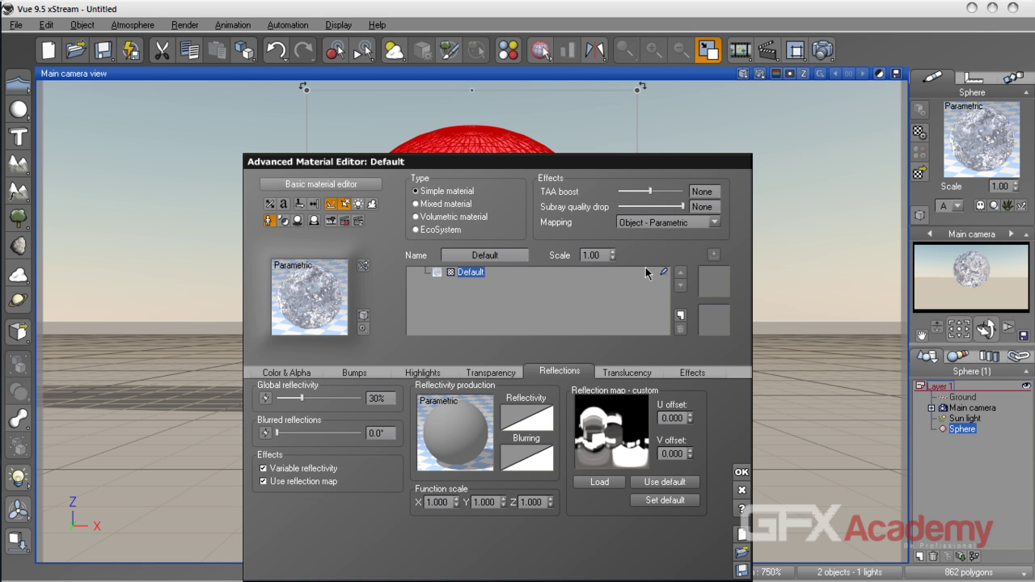
pyautogui.moveTo(574, 162); pyautogui.dragTo(490, 108)
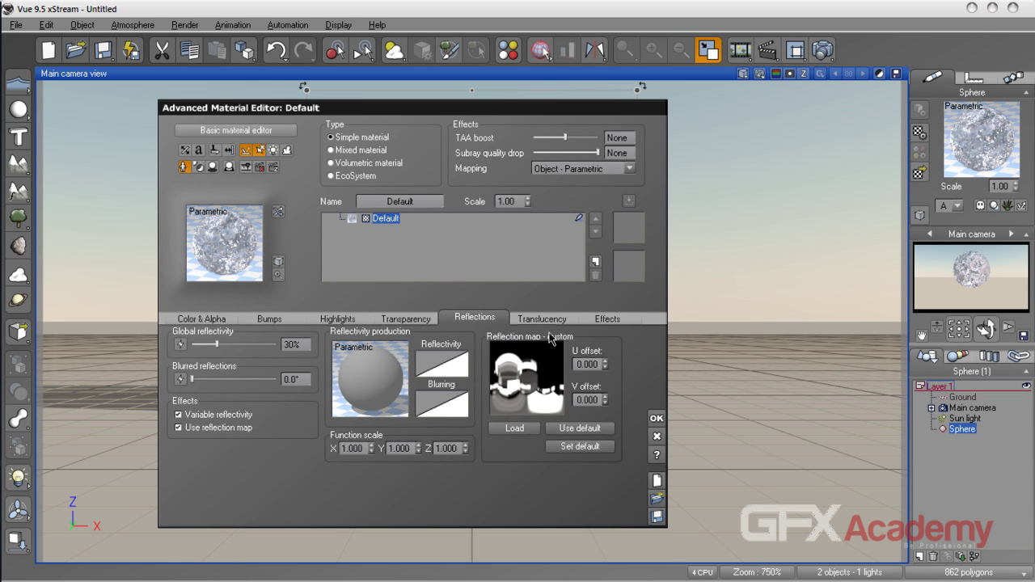
pyautogui.click(612, 324)
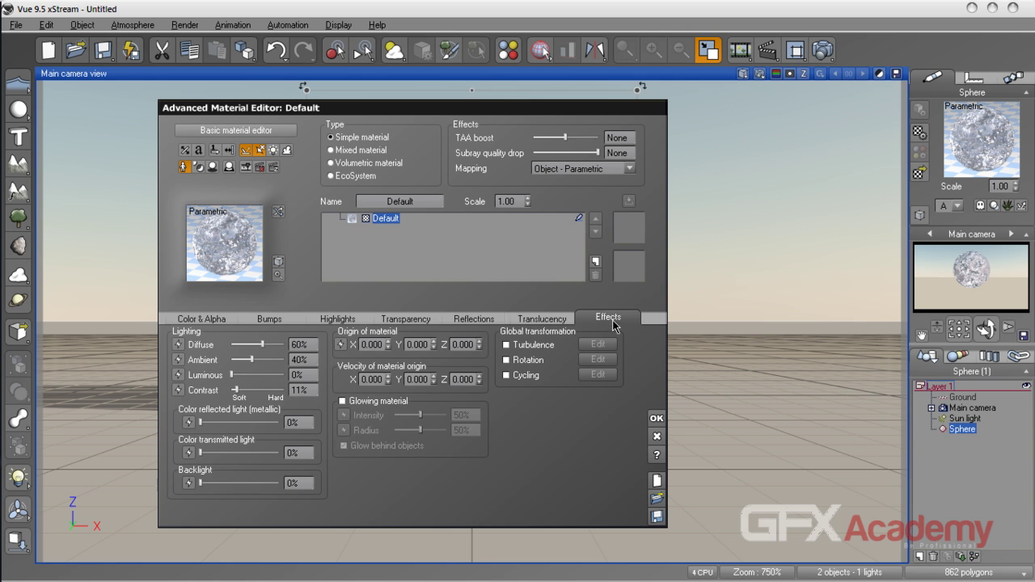
pyautogui.click(532, 321)
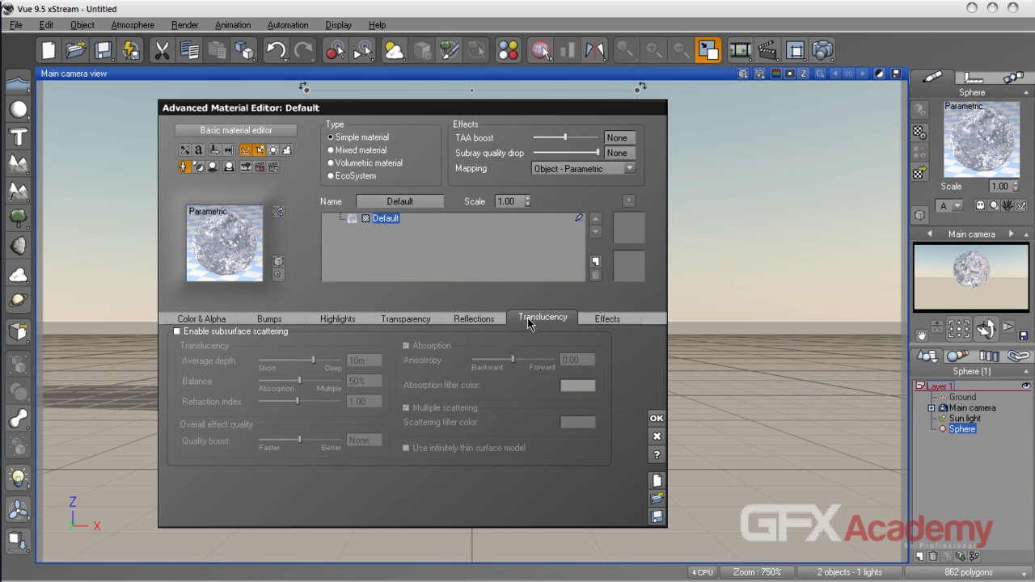
pyautogui.click(263, 331)
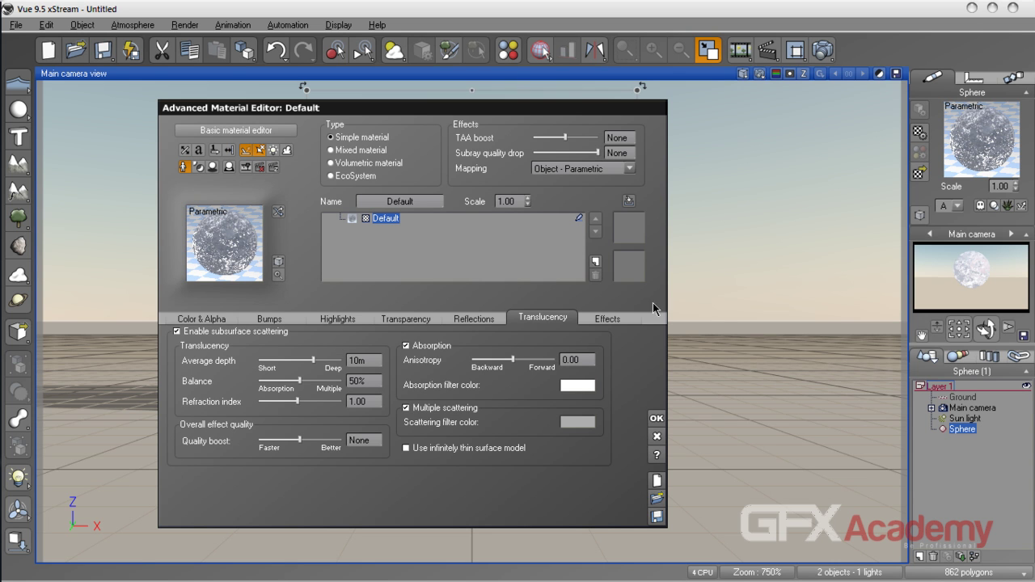
# Accept the translucency change and render the sphere to check the subsurface scattering effect
pyautogui.click(657, 418)
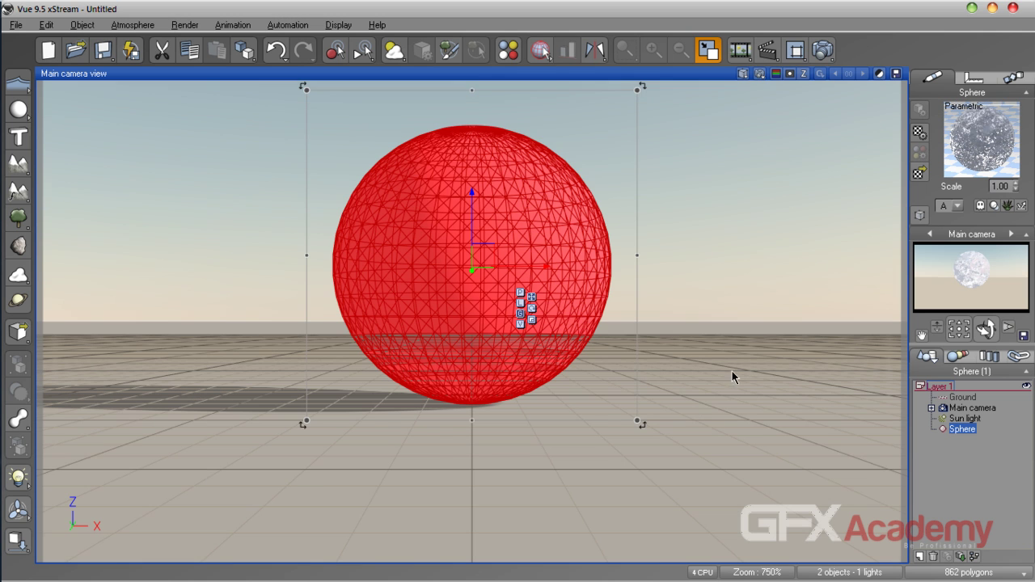
pyautogui.click(823, 50)
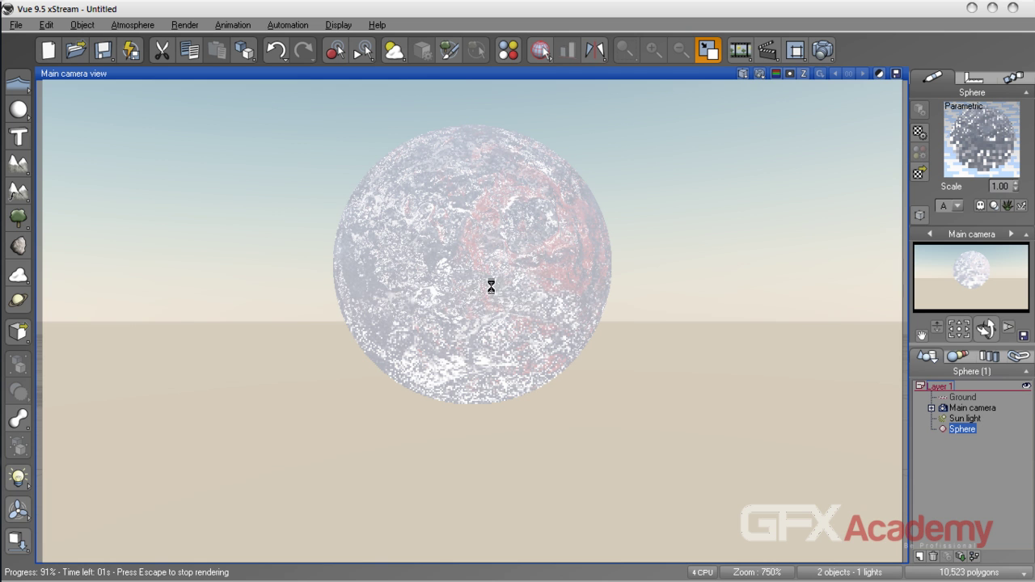
pyautogui.click(543, 234)
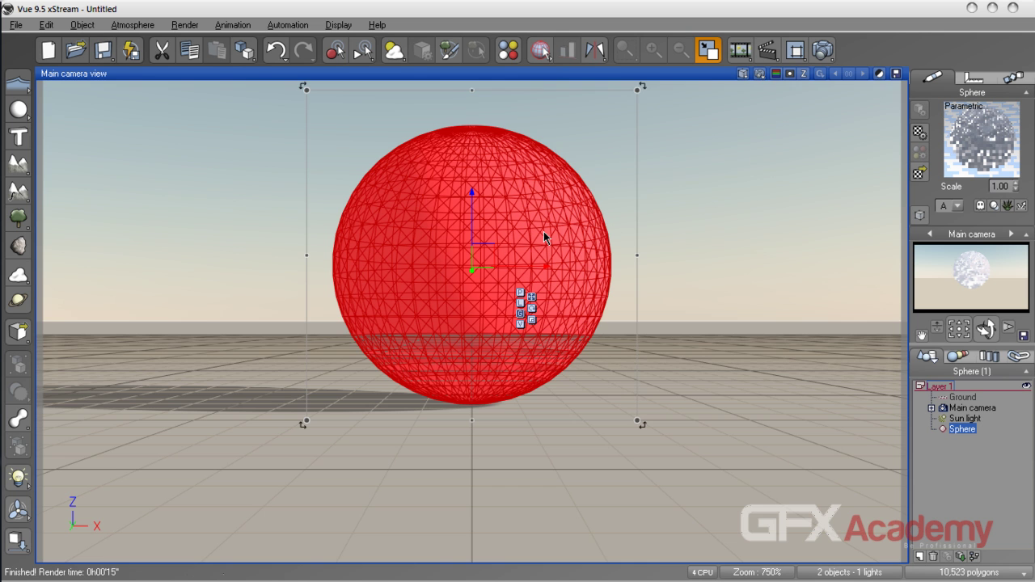
pyautogui.click(544, 233)
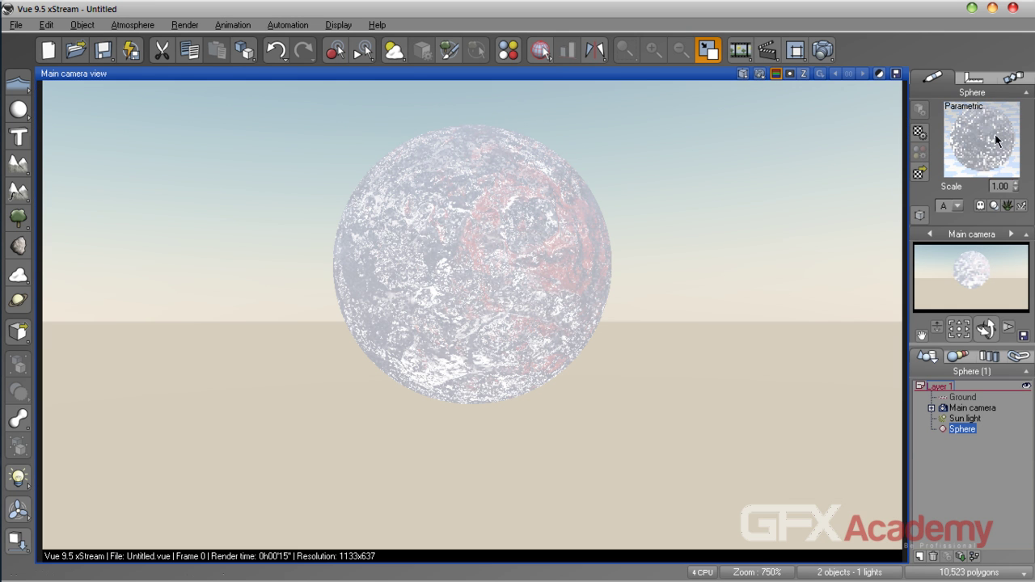
# Reopen the sphere's material and review its transparency, reflection, highlight and color settings
pyautogui.doubleClick(995, 139)
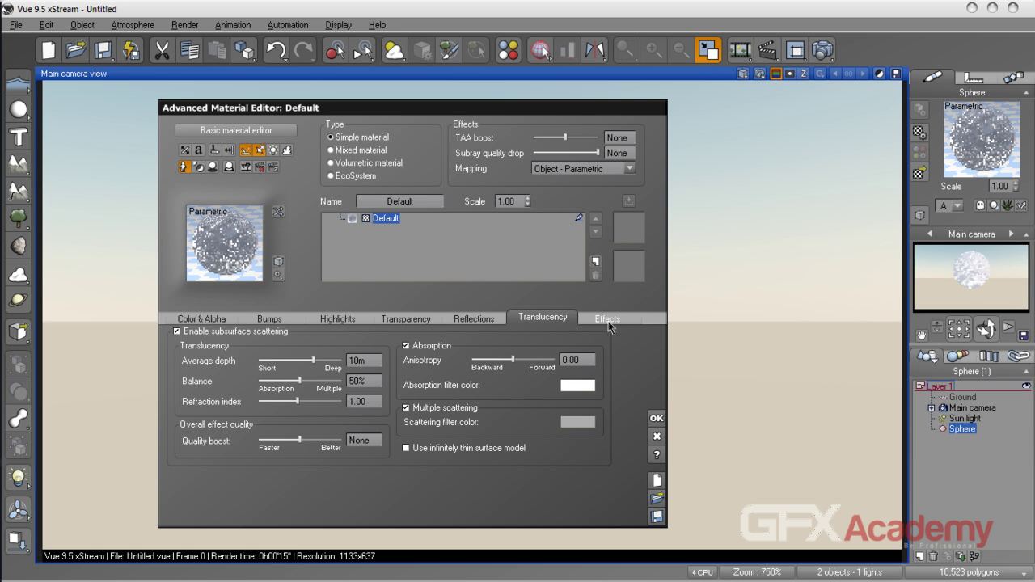
pyautogui.click(196, 321)
pyautogui.click(377, 321)
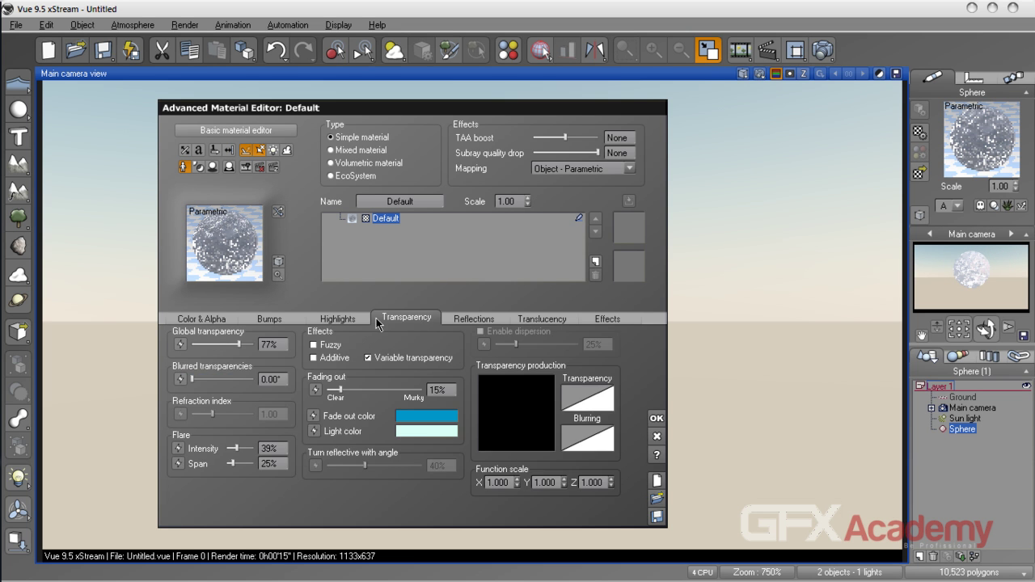
pyautogui.click(473, 320)
pyautogui.click(338, 320)
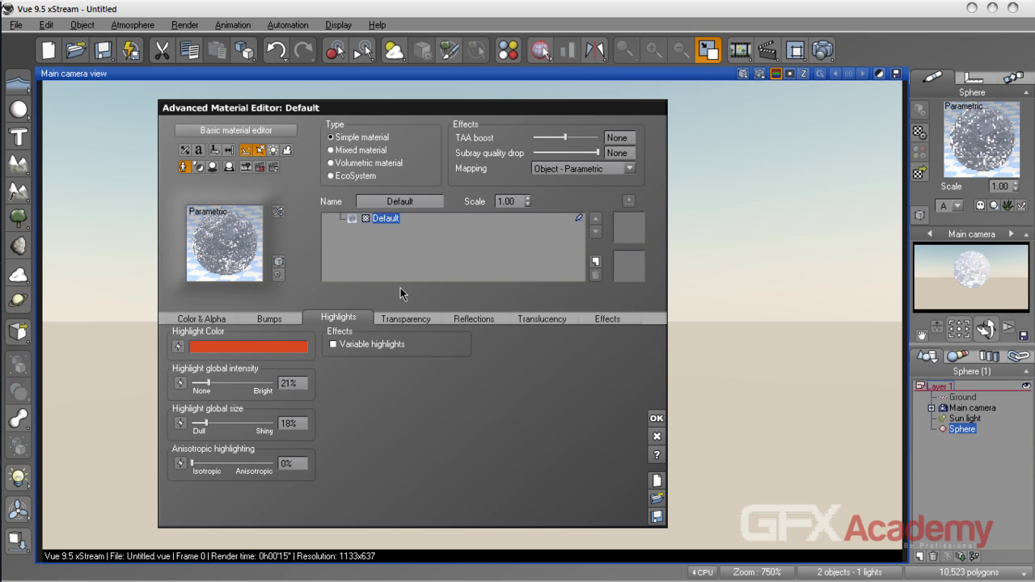
pyautogui.click(203, 319)
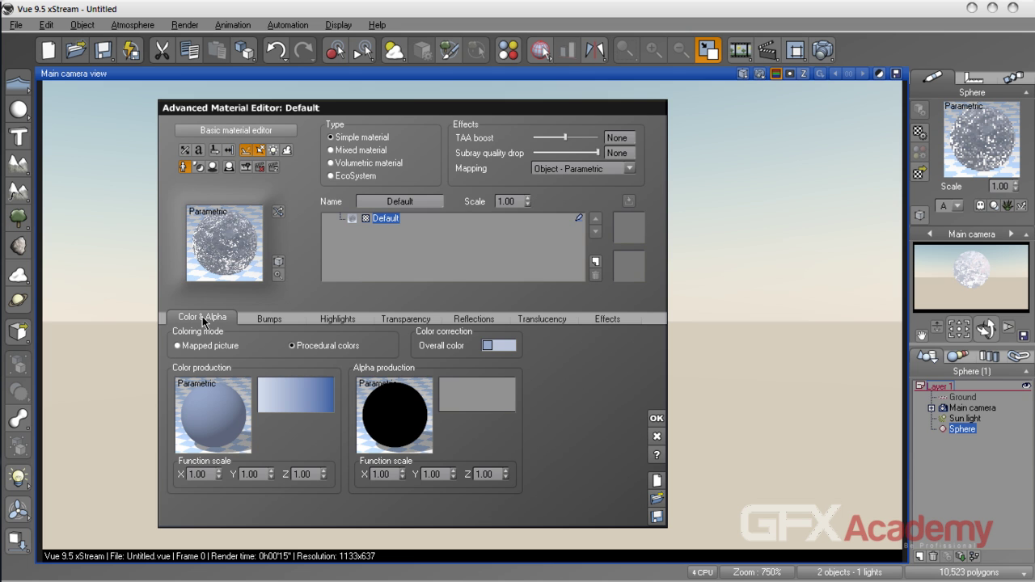
# Add the Bronze material from the Metals collection as a layer over the Default material
pyautogui.click(596, 263)
pyautogui.moveTo(441, 115); pyautogui.dragTo(545, 111)
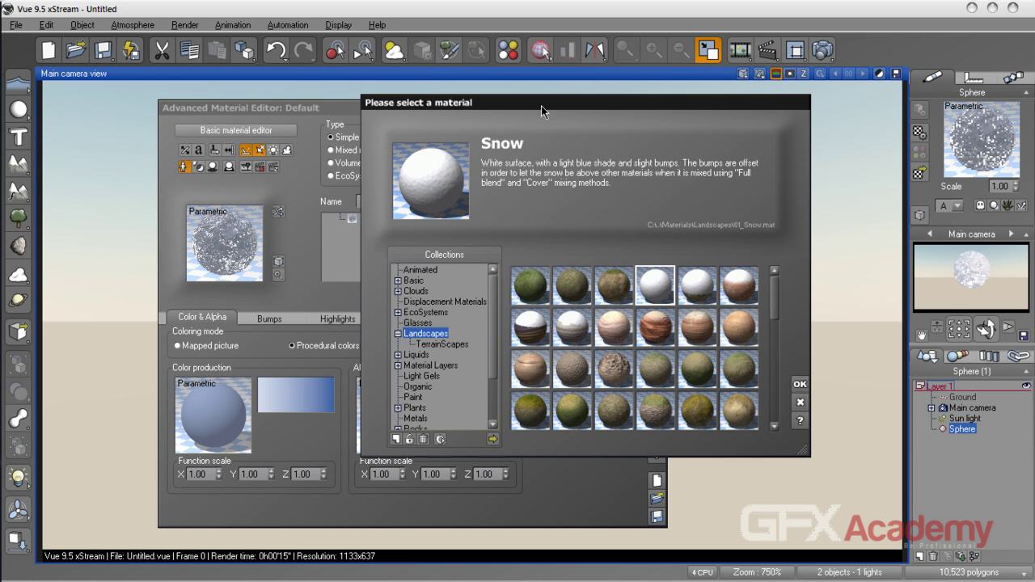
pyautogui.click(530, 285)
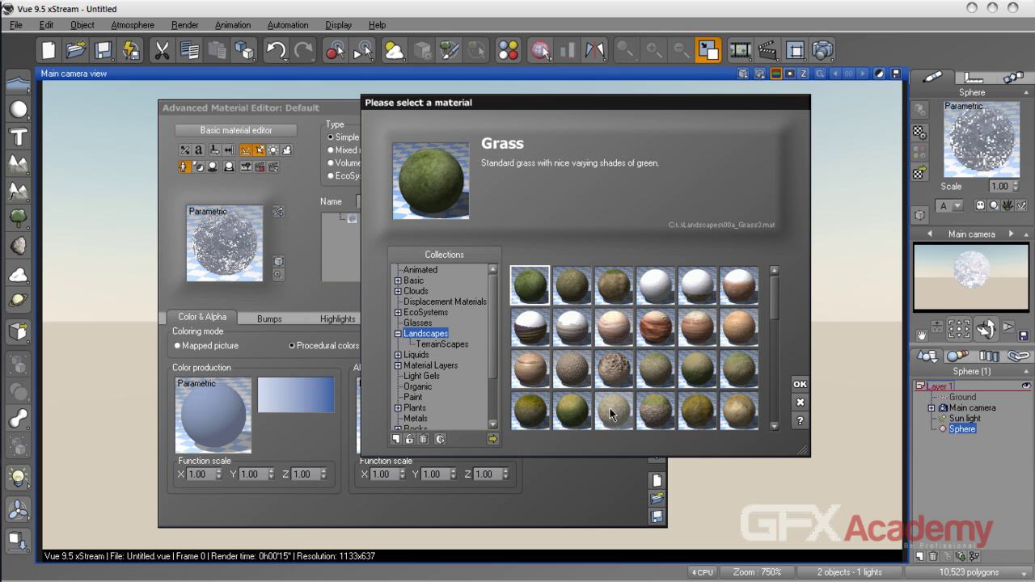
pyautogui.scroll(-2, 492, 368)
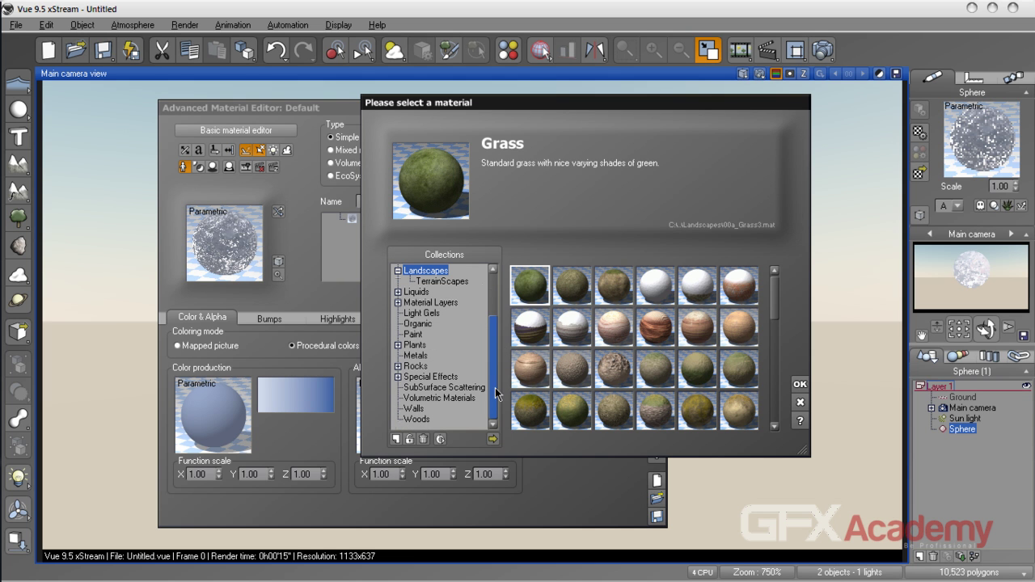
pyautogui.click(422, 355)
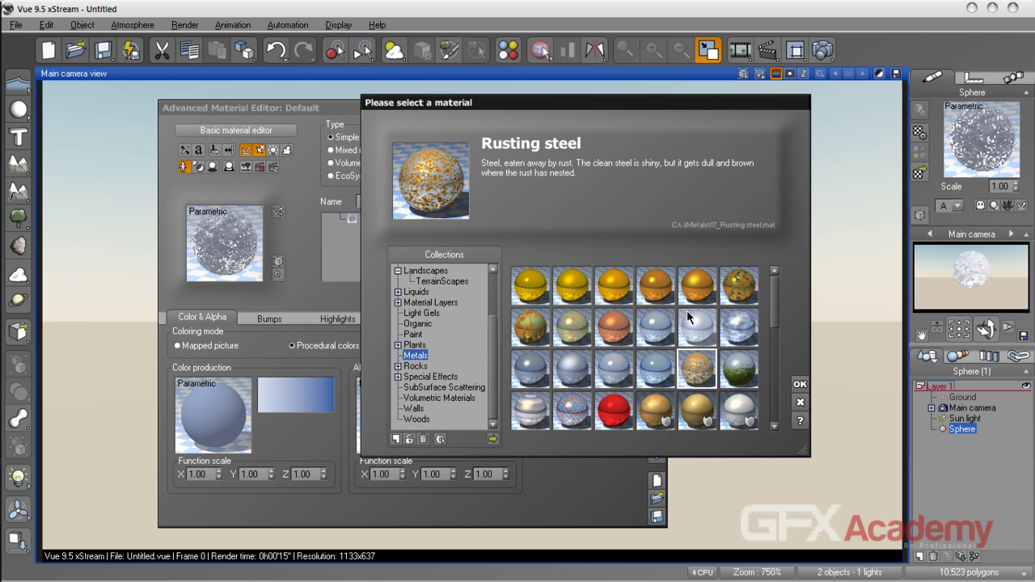
pyautogui.click(656, 299)
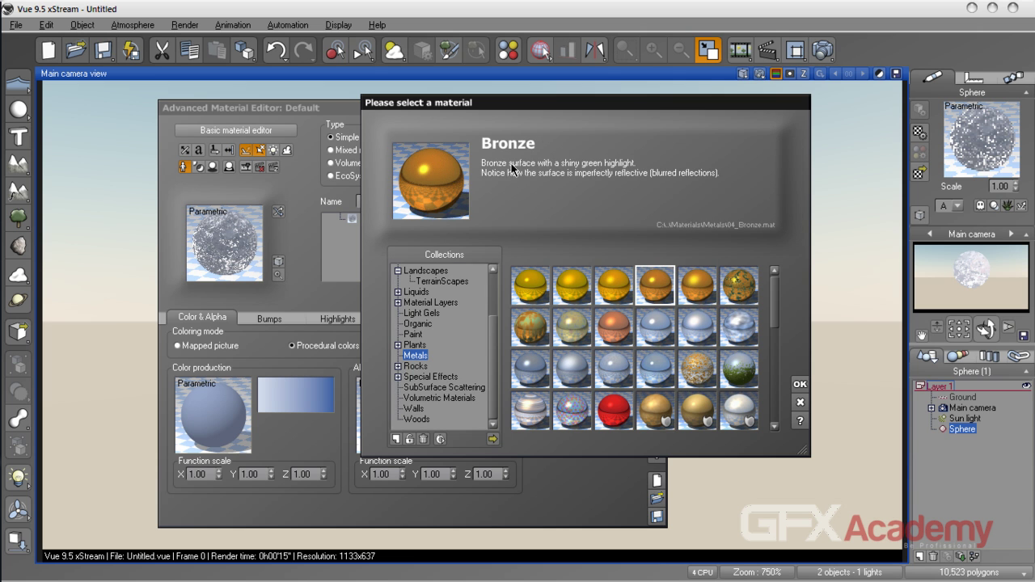
pyautogui.click(800, 386)
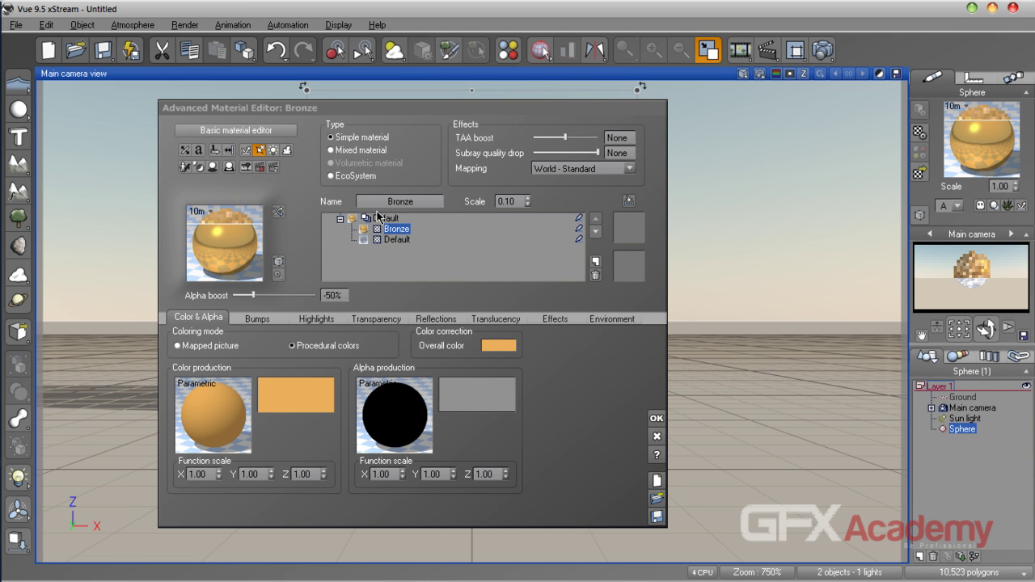
# Compare the settings of the Bronze and Default material layers
pyautogui.click(397, 240)
pyautogui.press('Up')
pyautogui.press('Down')
pyautogui.press('Up')
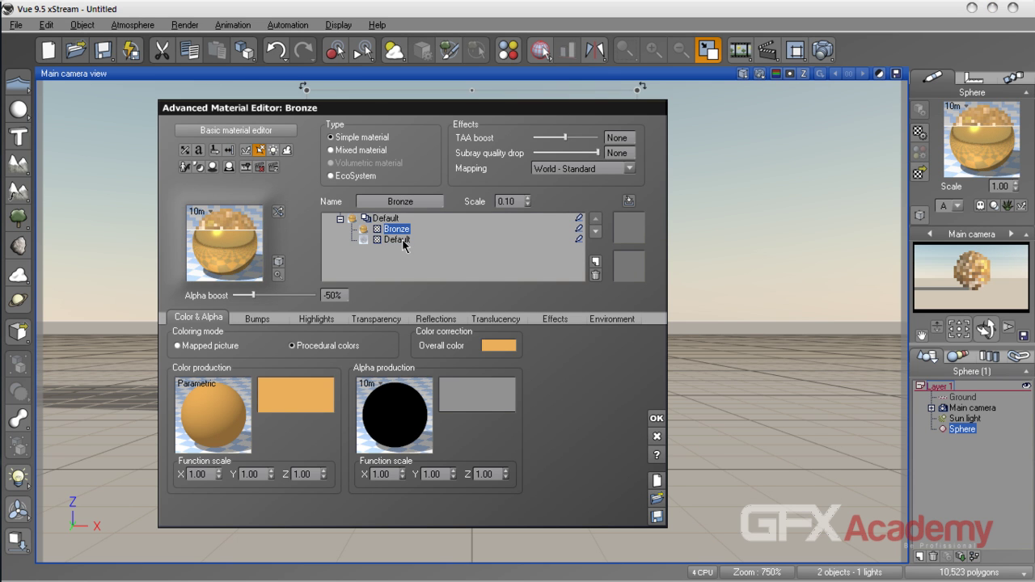
pyautogui.press('Down')
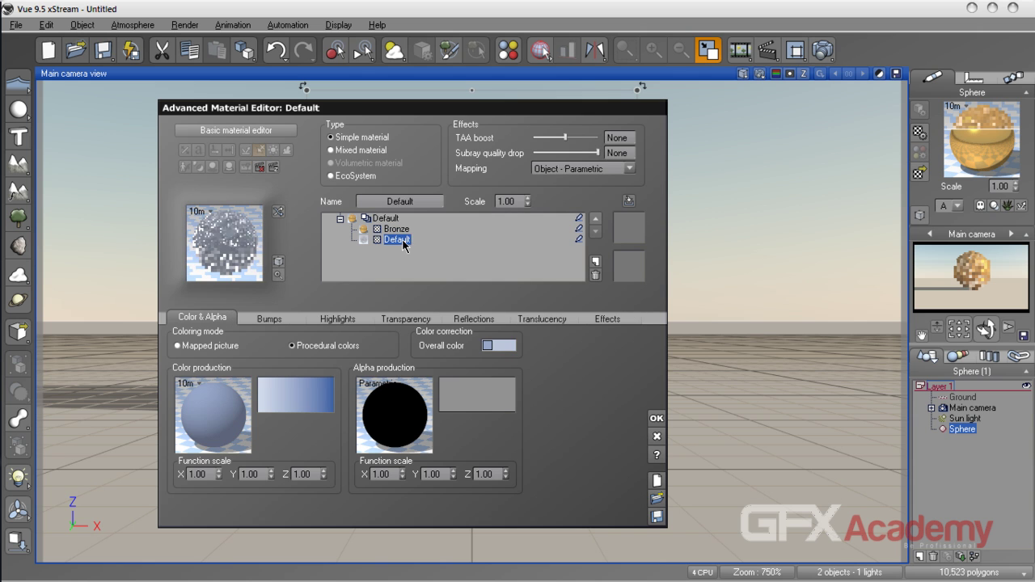
# Try an alpha boost of +42% on the Bronze layer and settle on -65%
pyautogui.press('Up')
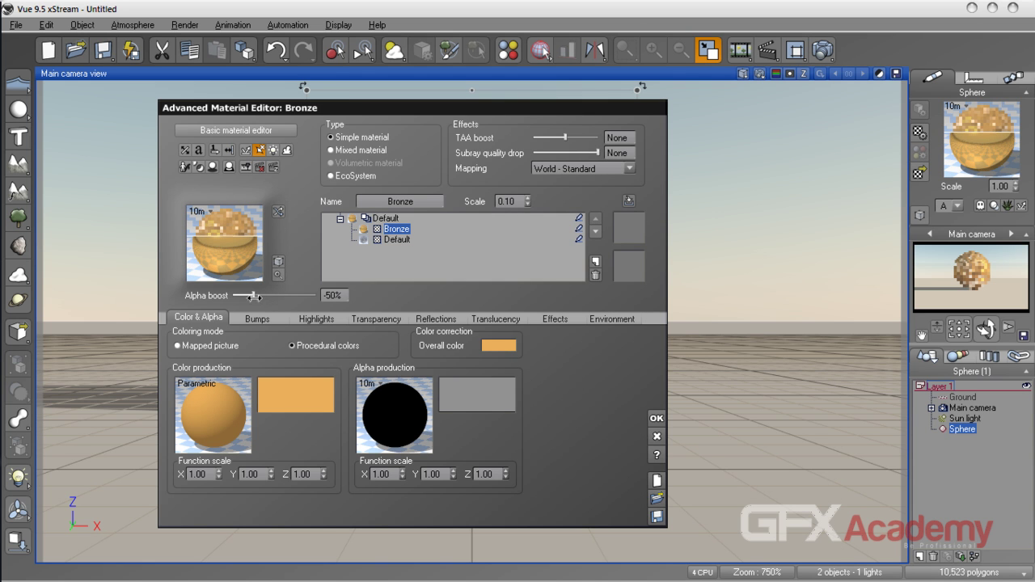
pyautogui.moveTo(252, 296); pyautogui.dragTo(292, 296)
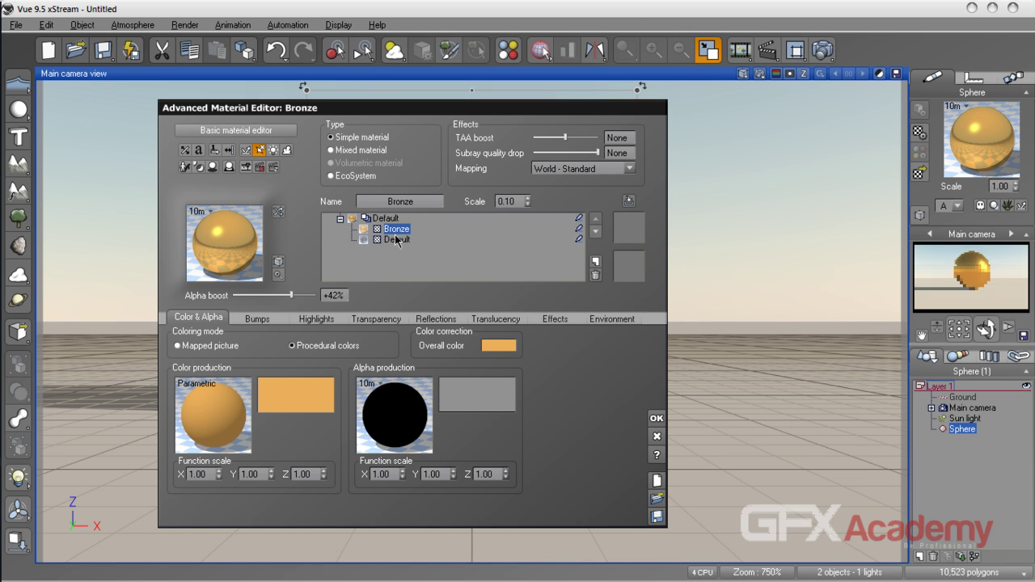
pyautogui.moveTo(292, 296); pyautogui.dragTo(247, 296)
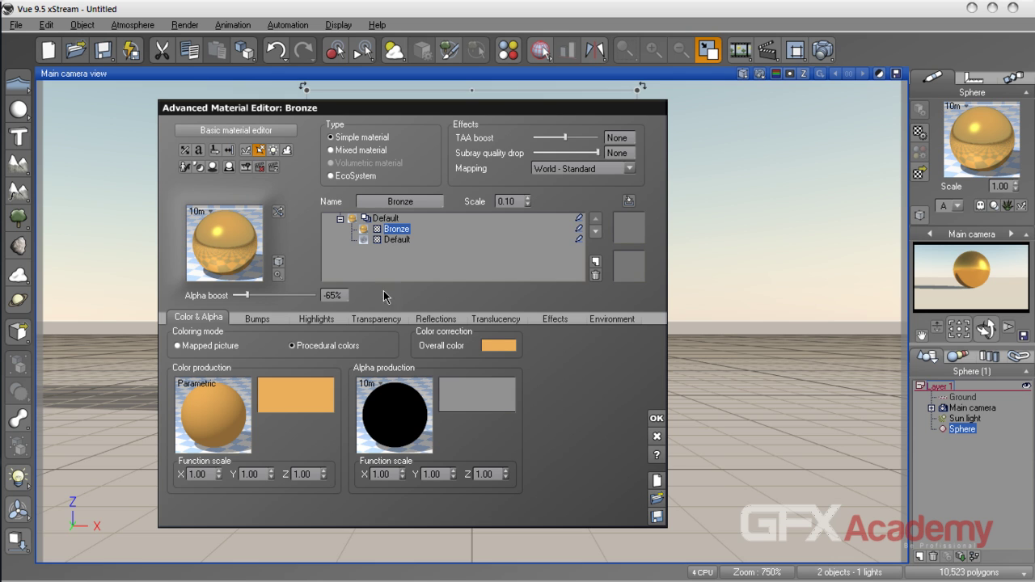
# Set the Default layer's global transparency to 0% and turn off its subsurface scattering
pyautogui.click(402, 244)
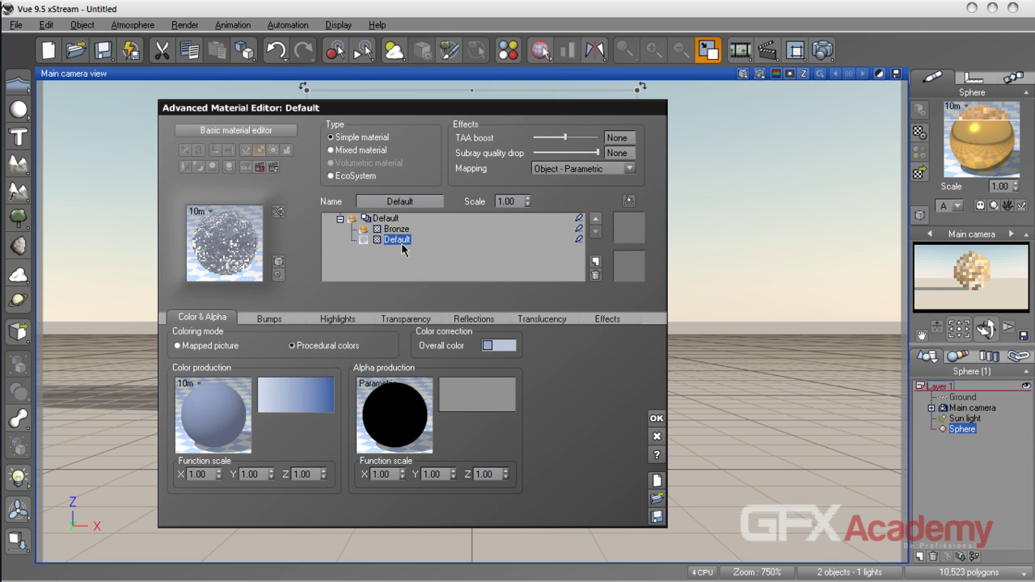
pyautogui.click(406, 319)
pyautogui.moveTo(239, 344); pyautogui.dragTo(194, 348)
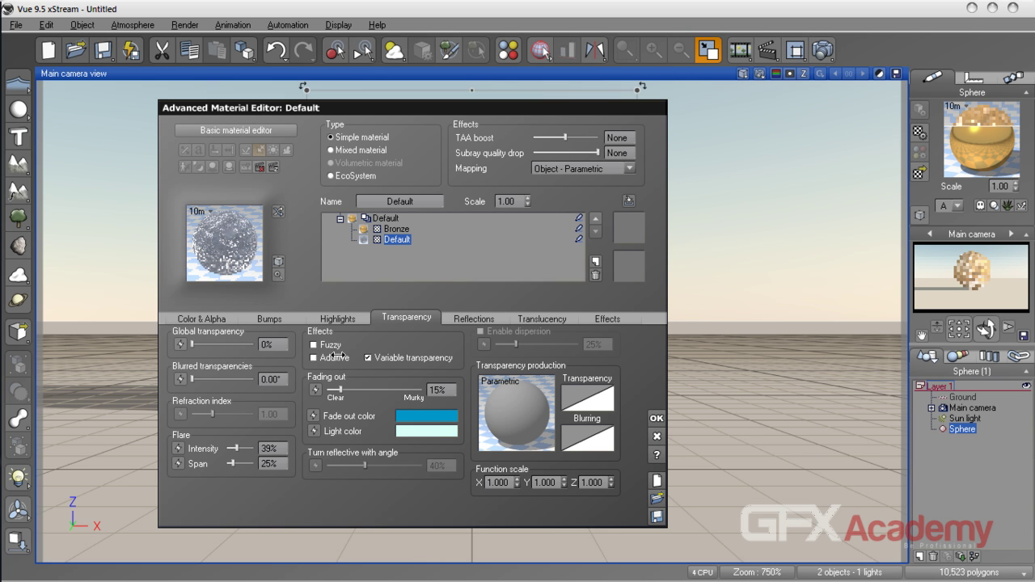
pyautogui.click(543, 320)
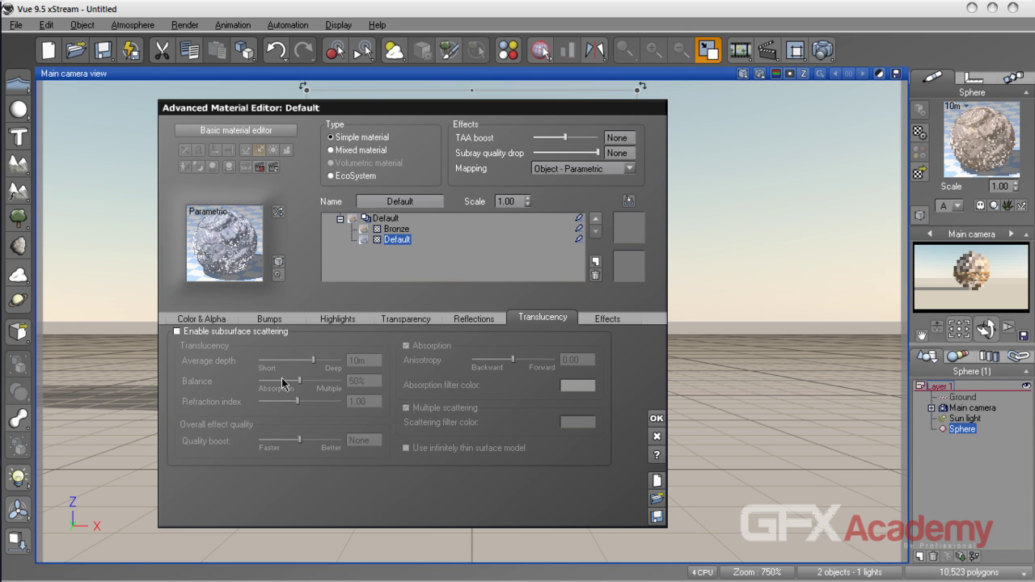
# Set the Bronze layer's alpha boost to -30% and compare it with the Default layer
pyautogui.click(394, 230)
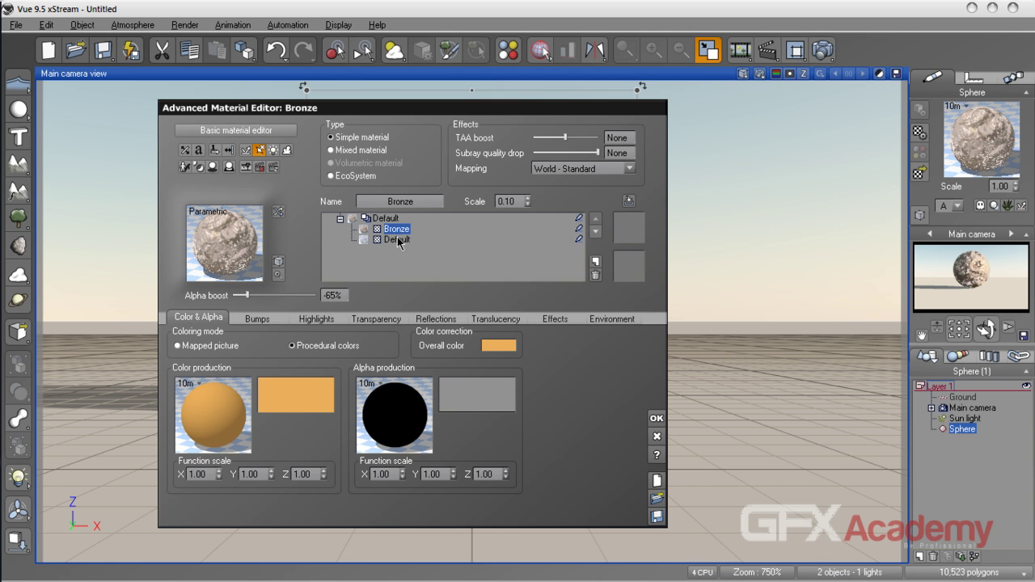
pyautogui.moveTo(246, 295)
pyautogui.mouseDown()
pyautogui.moveTo(275, 296)
pyautogui.moveTo(260, 296)
pyautogui.mouseUp()
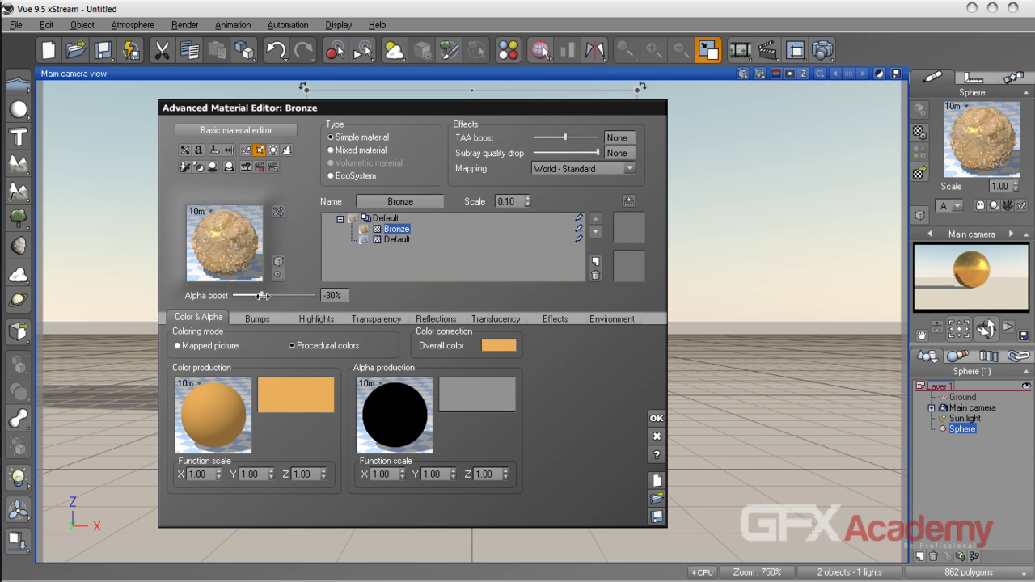
pyautogui.click(392, 240)
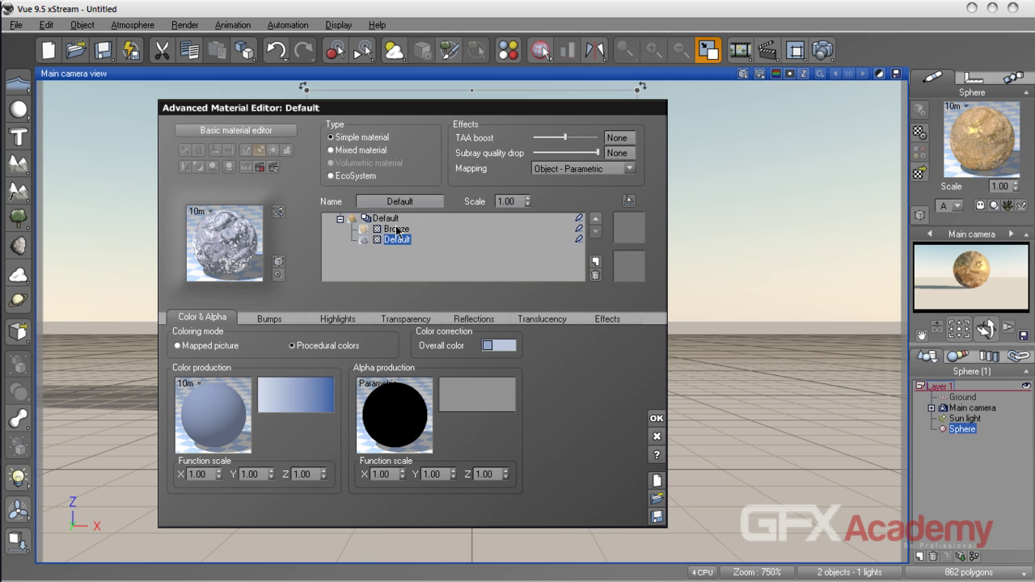
pyautogui.click(397, 229)
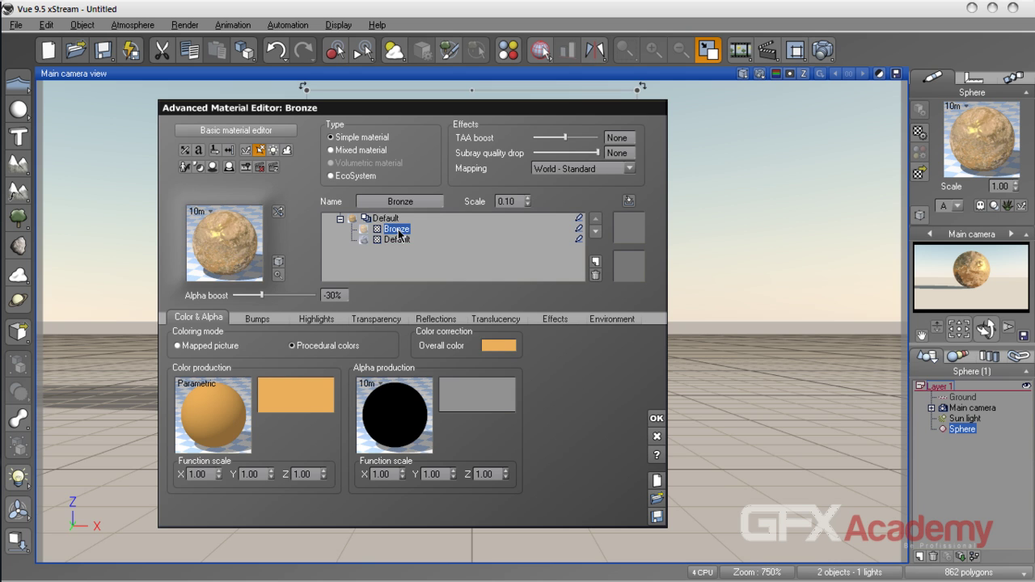
# Limit the Bronze layer's altitude range to -0.62 through 0.57 by object, with 19% top and 24% bottom fuzziness
pyautogui.click(612, 320)
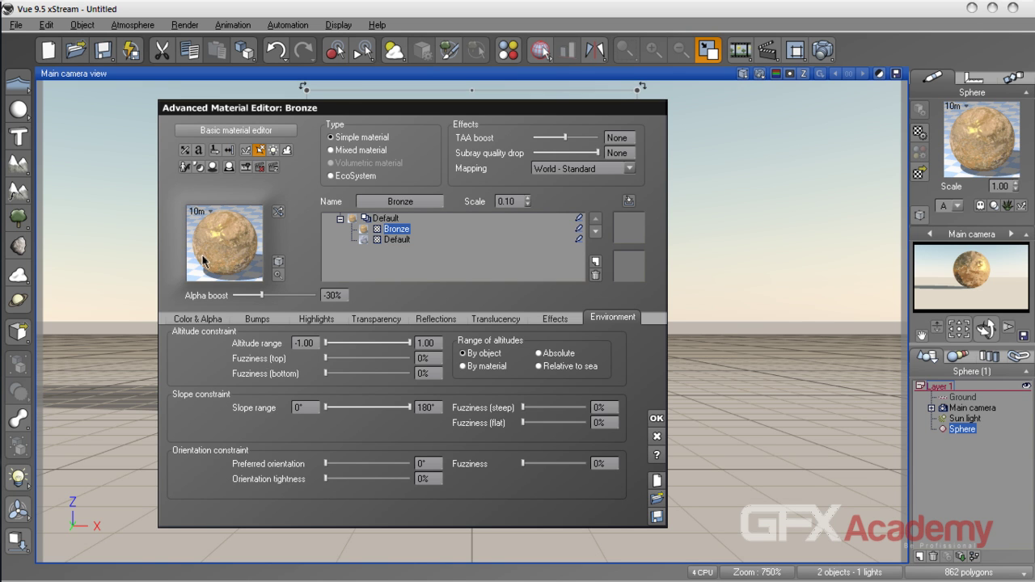
pyautogui.moveTo(325, 342); pyautogui.dragTo(346, 343)
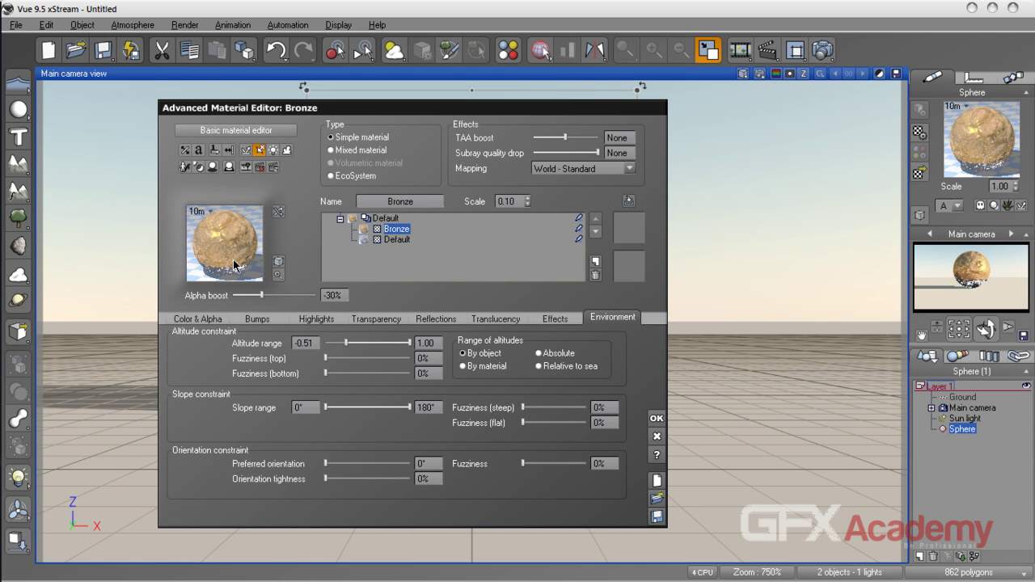
pyautogui.moveTo(346, 343); pyautogui.dragTo(383, 345)
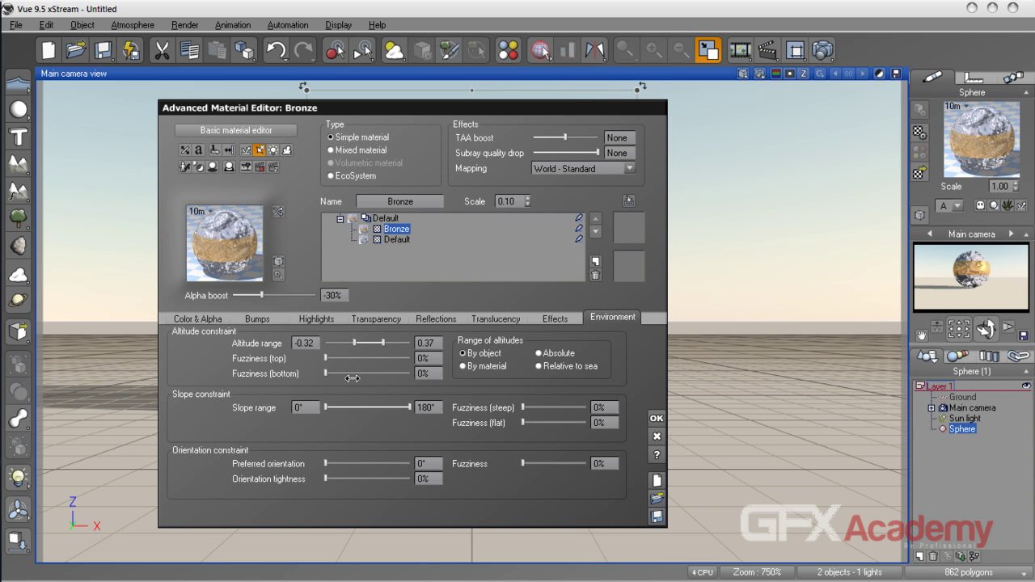
pyautogui.moveTo(326, 358); pyautogui.dragTo(340, 358)
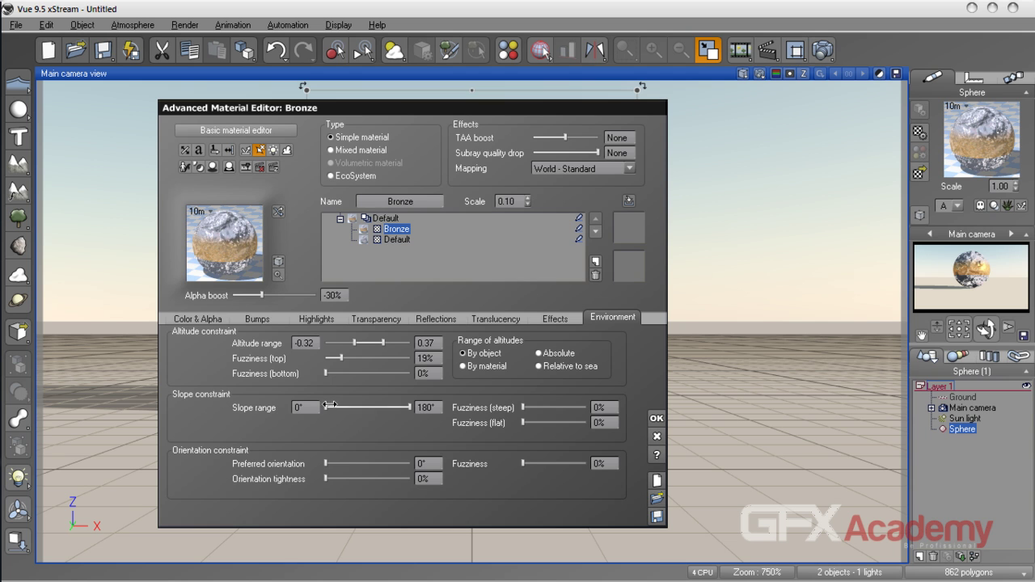
pyautogui.moveTo(326, 373); pyautogui.dragTo(345, 376)
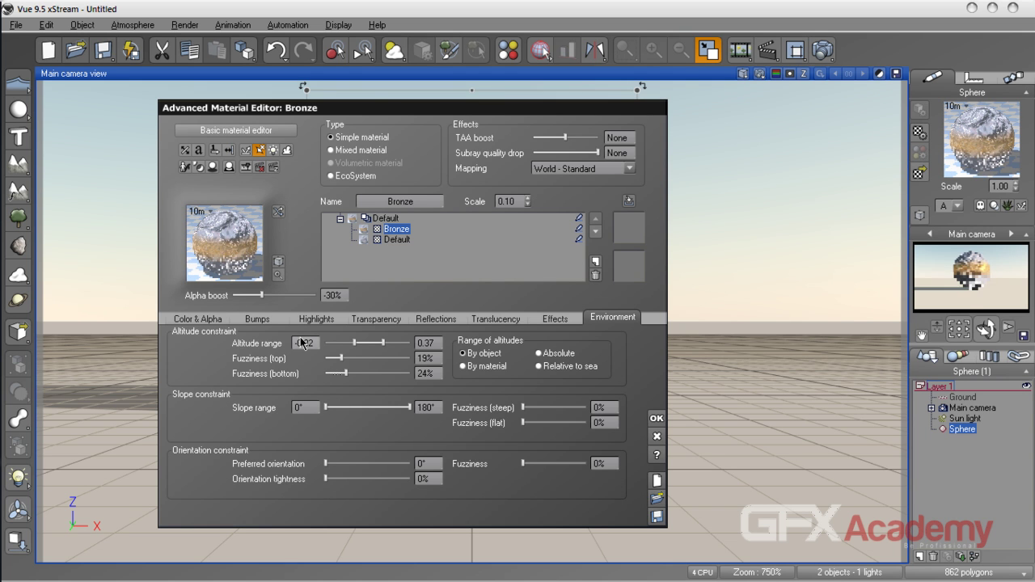
pyautogui.moveTo(353, 343); pyautogui.dragTo(392, 343)
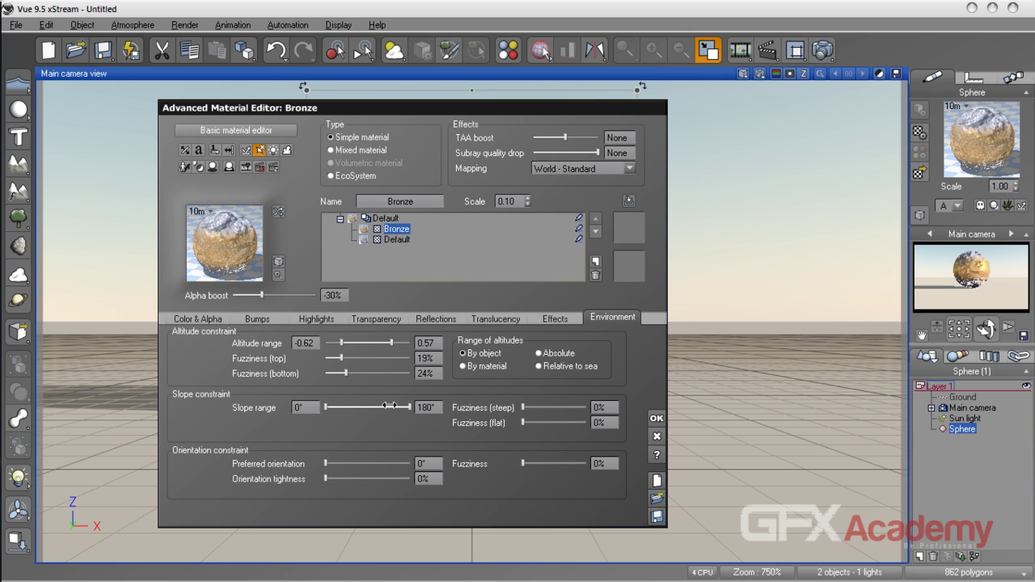
# Try a minimum slope of 34° on the Bronze layer, restore it to 0°, and set the orientation fuzziness to 28%
pyautogui.moveTo(388, 407); pyautogui.dragTo(341, 408)
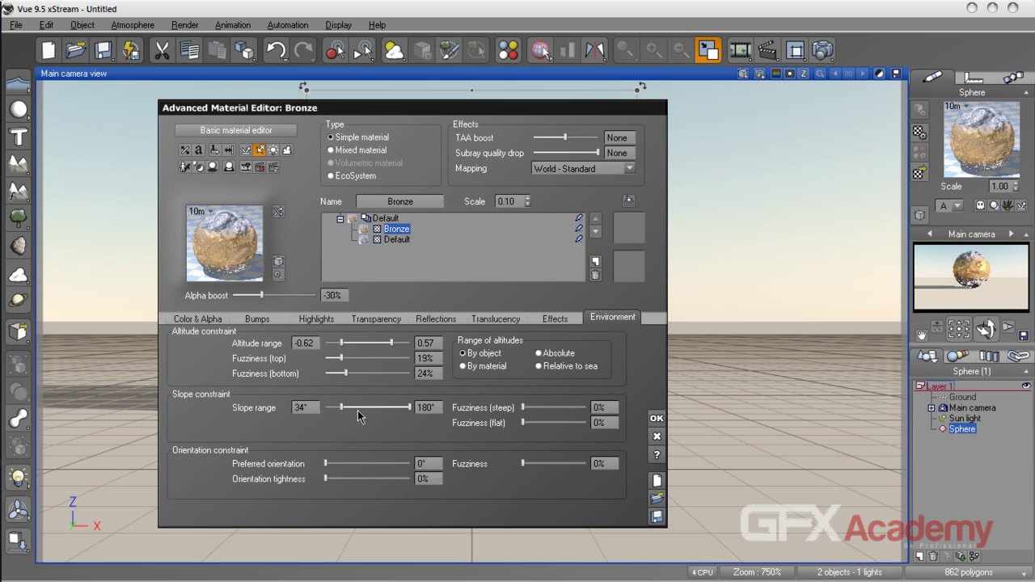
pyautogui.moveTo(342, 409)
pyautogui.mouseDown()
pyautogui.moveTo(358, 408)
pyautogui.moveTo(325, 409)
pyautogui.mouseUp()
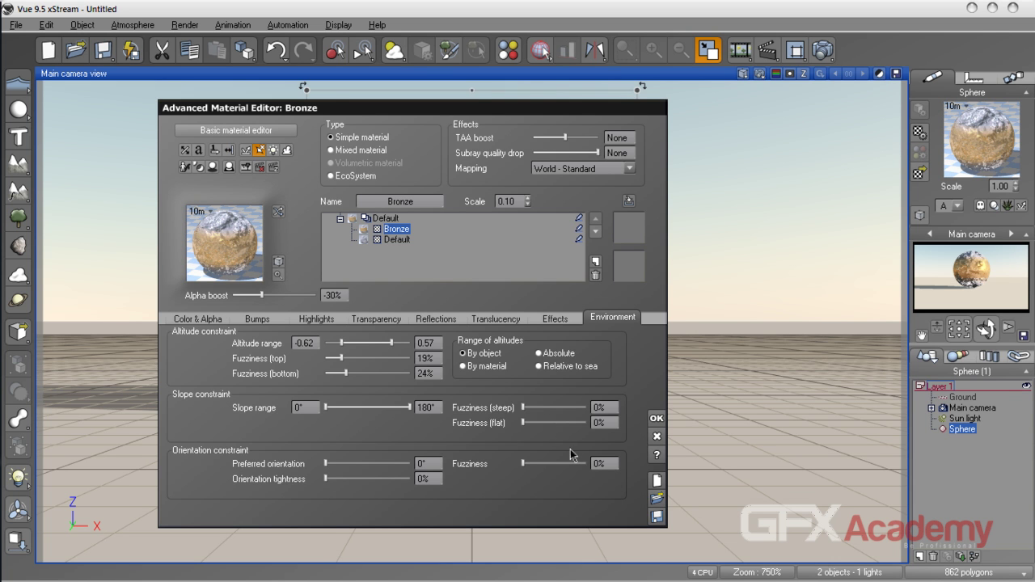
pyautogui.moveTo(523, 463); pyautogui.dragTo(541, 464)
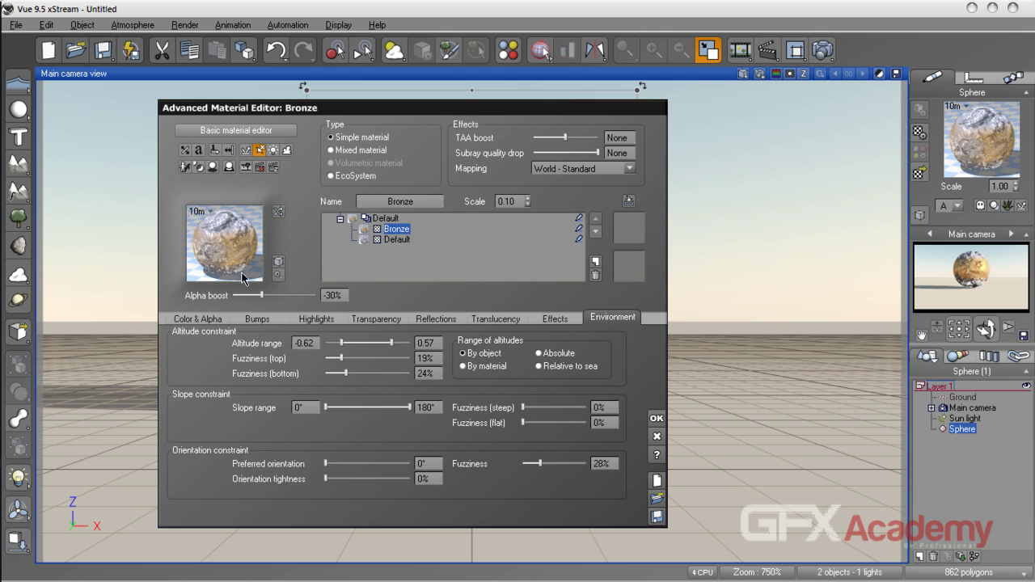
# Try a scale of 0.5 on the Bronze layer and return it to 0.1
pyautogui.click(522, 203)
pyautogui.write('0.5')
pyautogui.press('Return')
pyautogui.click(508, 201)
pyautogui.write('0.1')
pyautogui.press('Return')
# Set the Bronze layer's alpha boost to -2% and its global transparency to 32%
pyautogui.moveTo(261, 295); pyautogui.dragTo(273, 295)
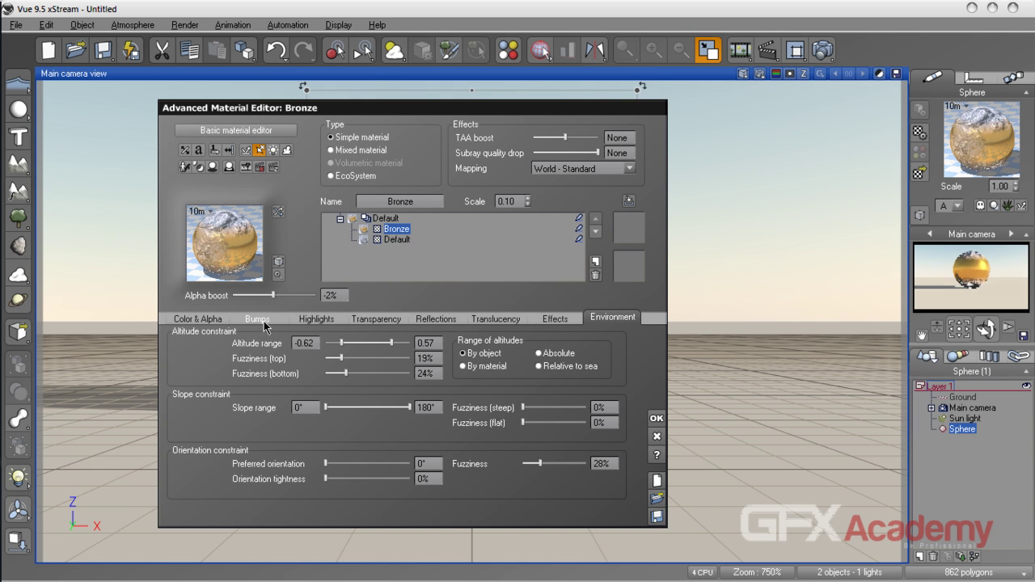
pyautogui.click(386, 321)
pyautogui.moveTo(197, 345); pyautogui.dragTo(212, 345)
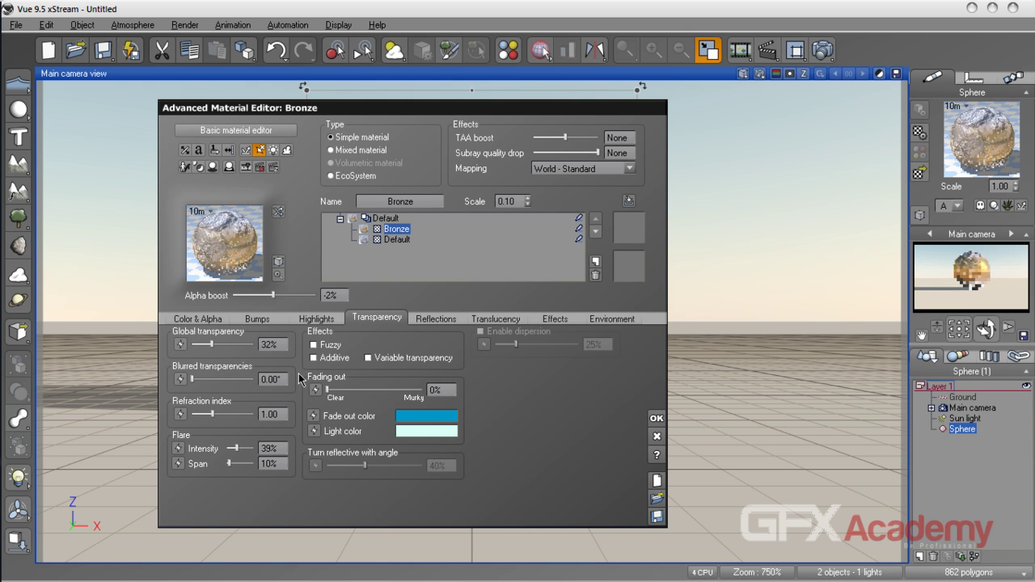
# Set the Bronze layer's highlight global size to 20% and its anisotropic highlighting to 16%
pyautogui.click(311, 321)
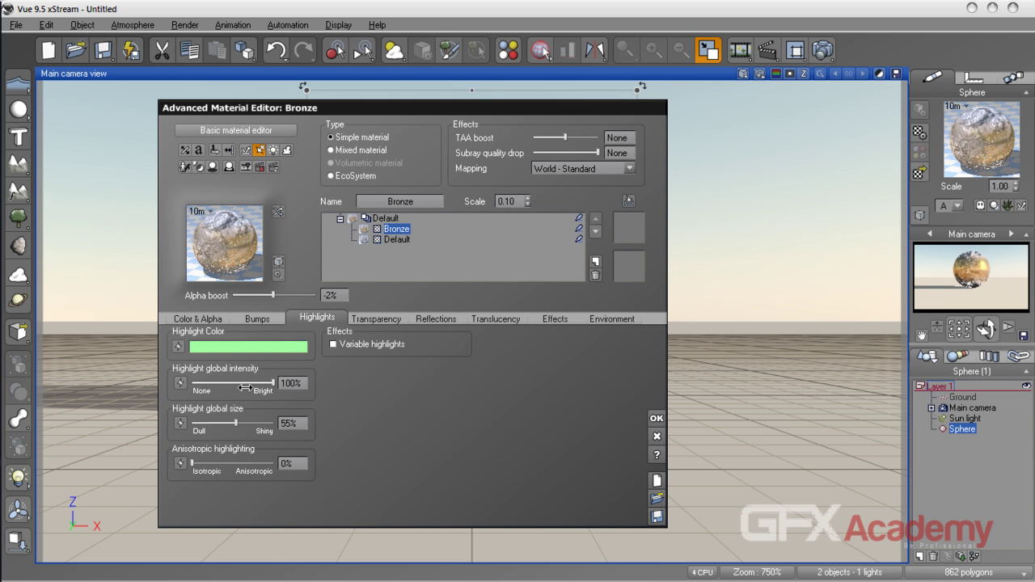
pyautogui.moveTo(235, 422); pyautogui.dragTo(207, 424)
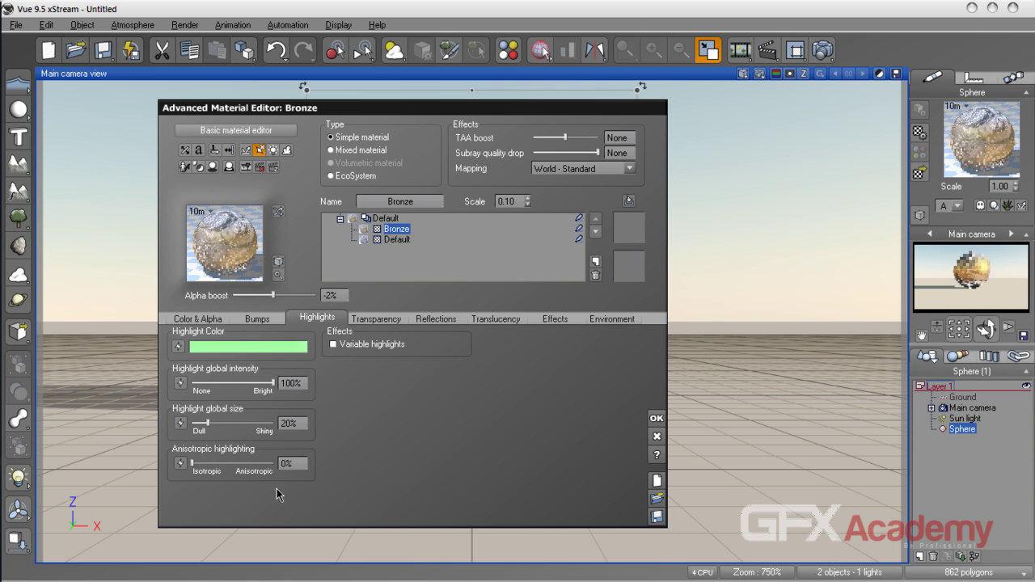
pyautogui.moveTo(194, 466); pyautogui.dragTo(205, 465)
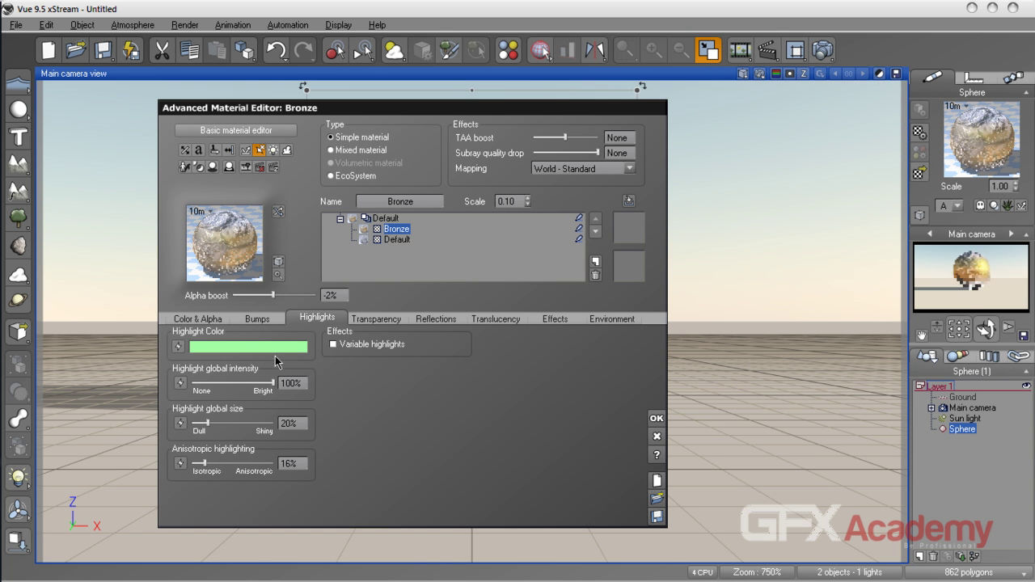
# Rename the whole layered material as Test
pyautogui.click(383, 218)
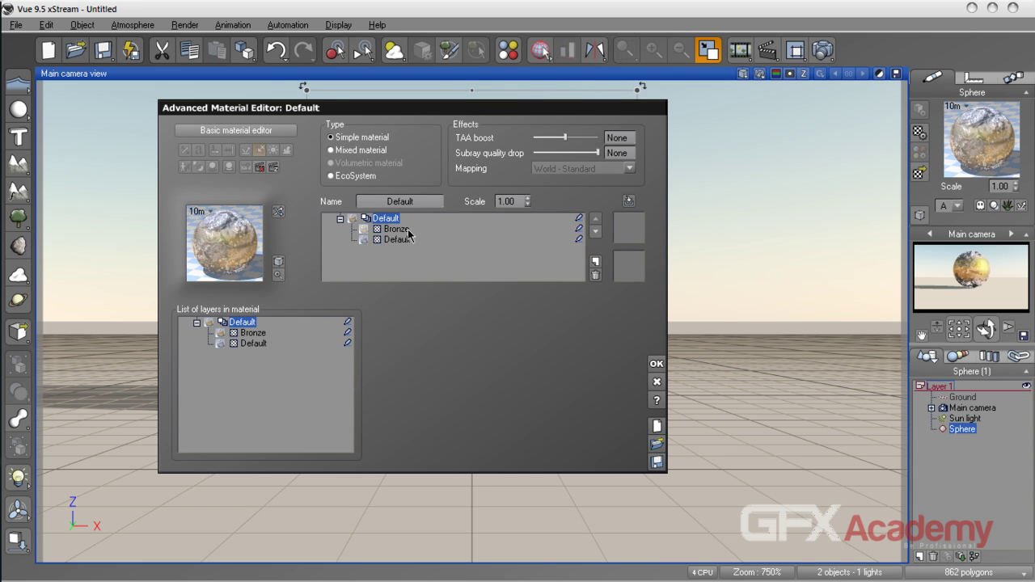
pyautogui.click(402, 218)
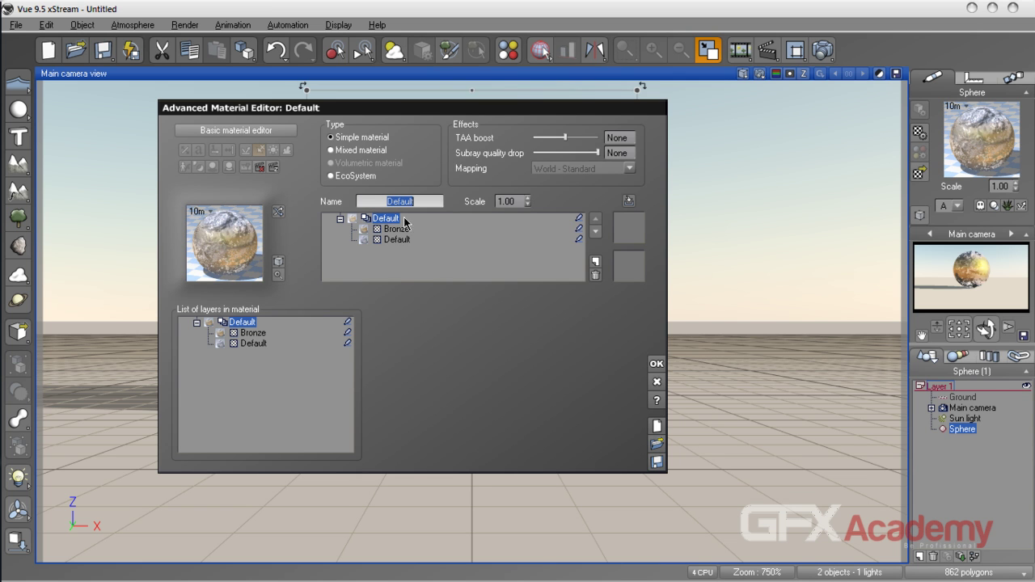
pyautogui.write('Test')
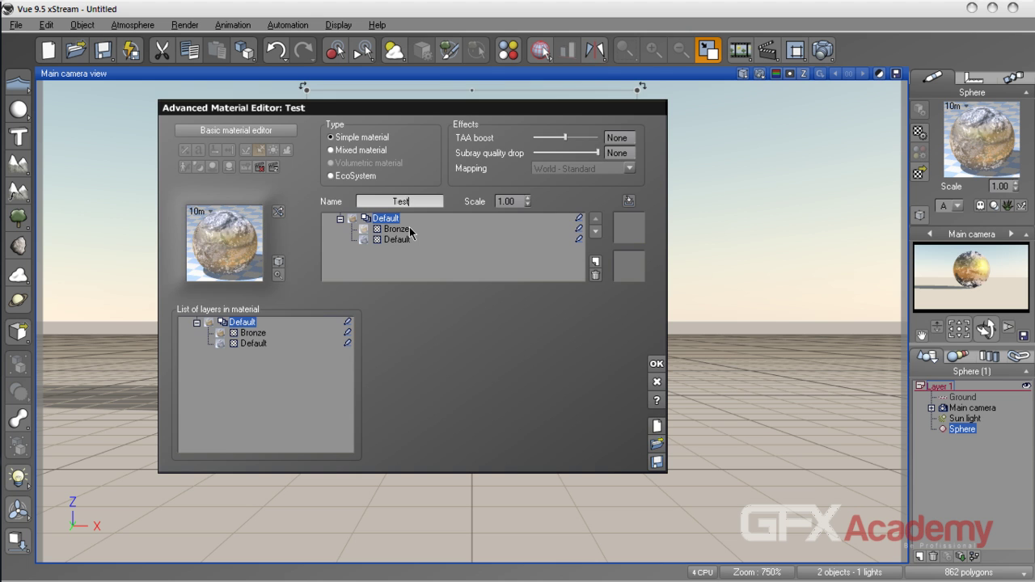
pyautogui.press('Return')
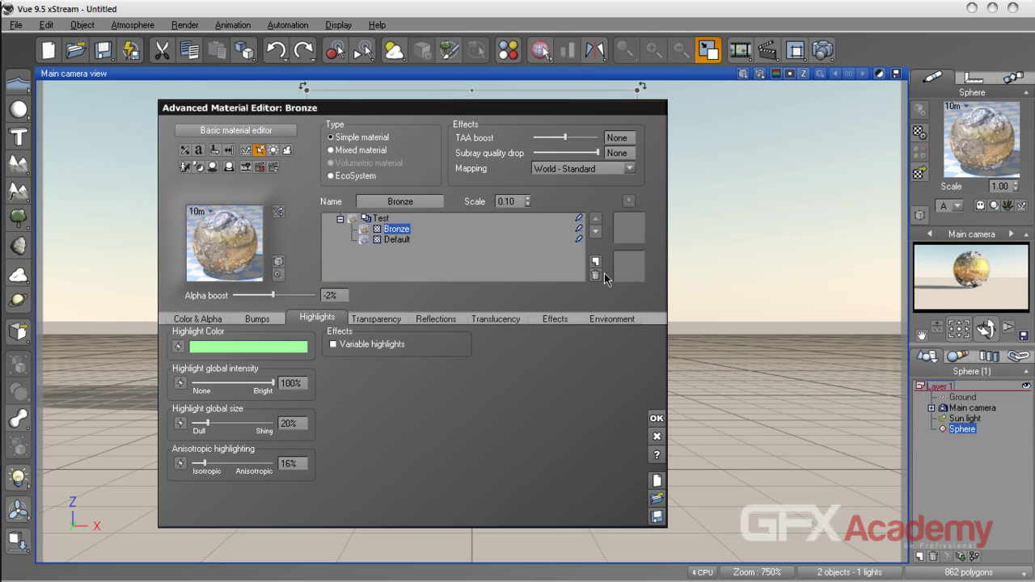
pyautogui.doubleClick(434, 233)
pyautogui.click(381, 219)
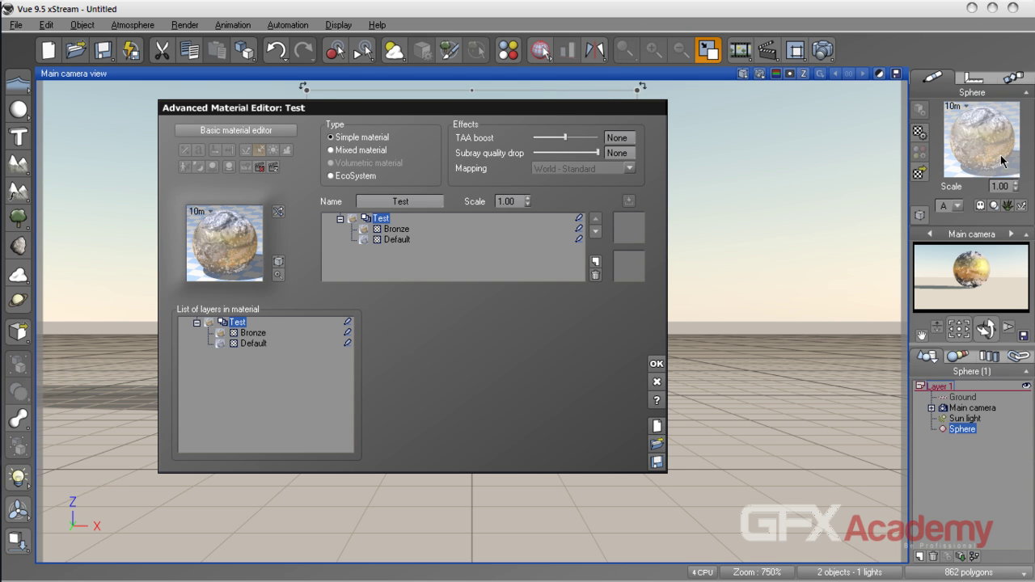
# Rename the Default layer under Bronze as glass
pyautogui.click(396, 229)
pyautogui.click(396, 239)
pyautogui.click(409, 204)
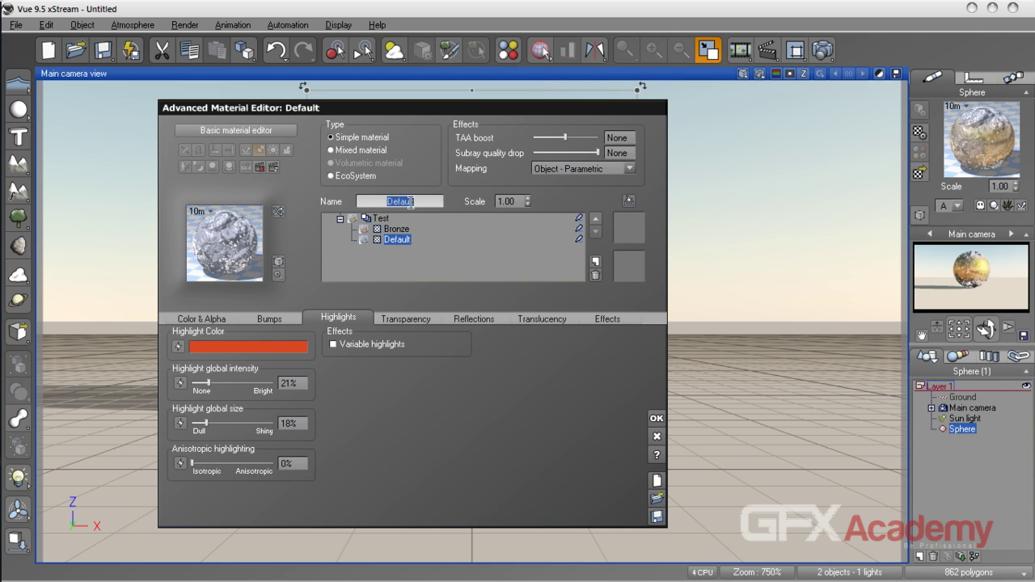
pyautogui.write('glass')
pyautogui.press('Return')
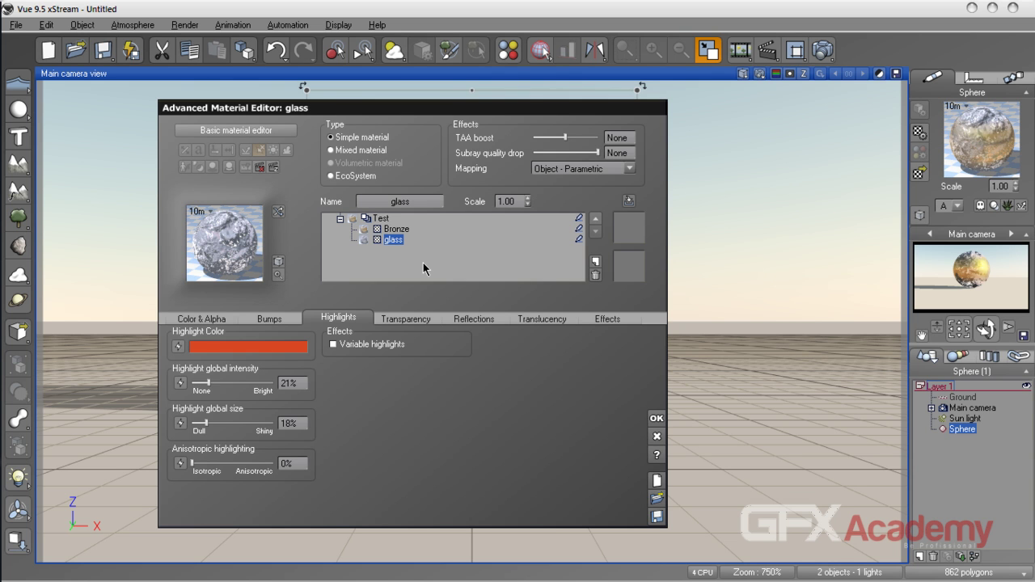
# View the options for saving the Test material and for loading a material from the collections, cancelling both
pyautogui.click(380, 219)
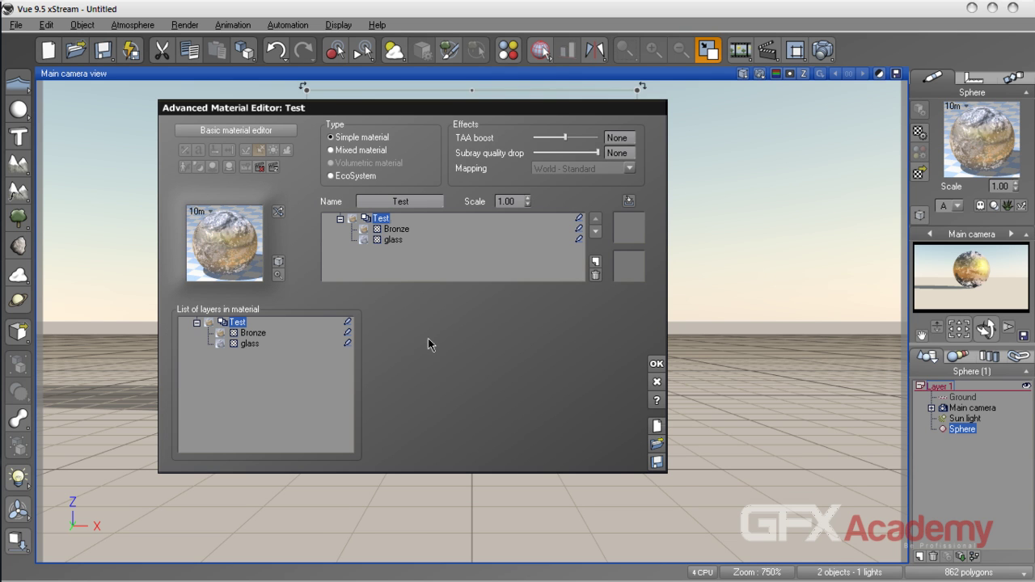
pyautogui.click(656, 462)
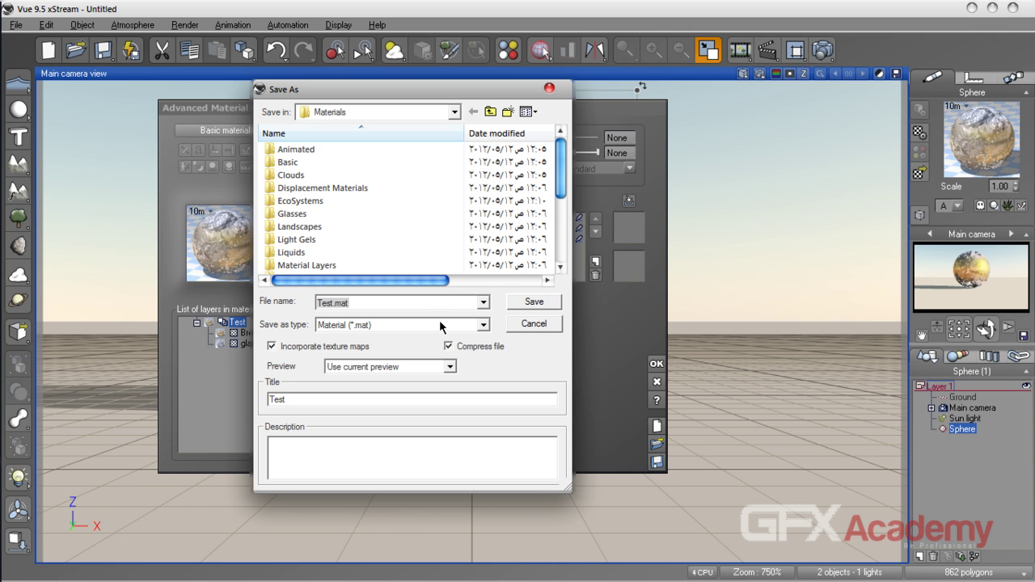
pyautogui.click(522, 326)
pyautogui.click(656, 444)
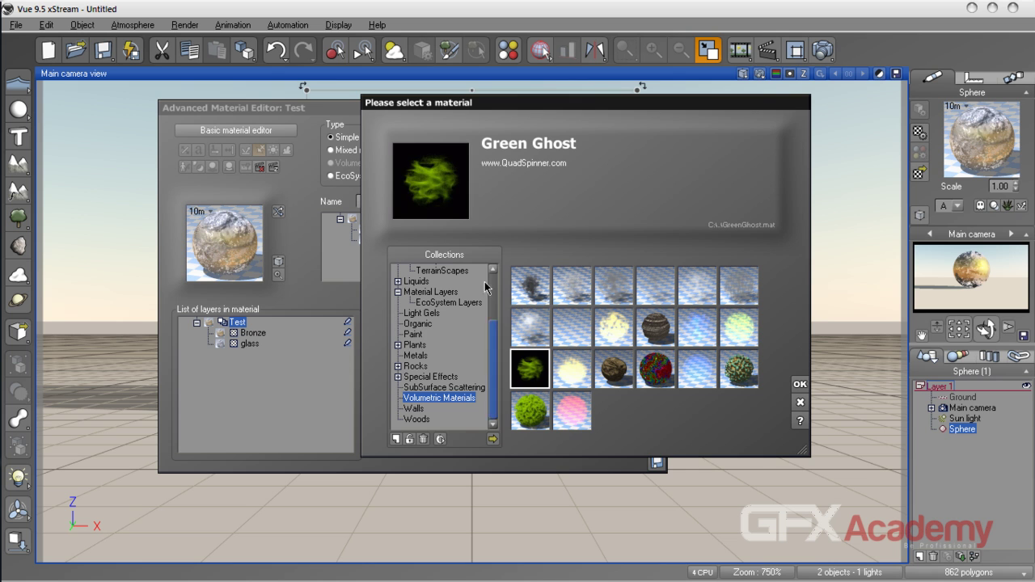
pyautogui.click(800, 401)
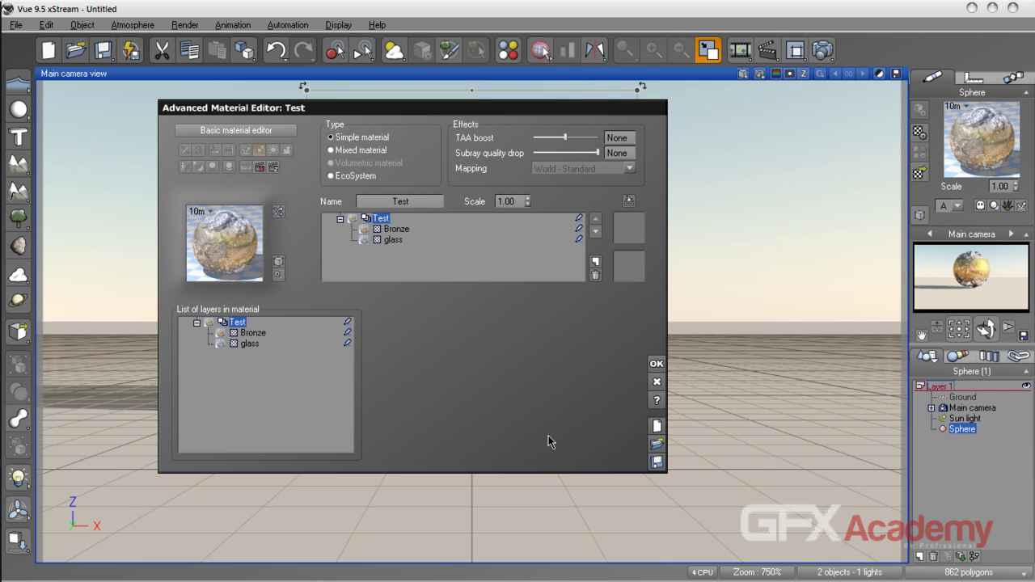
# Turn the Bronze layer of the Test material into a mixed material and show its mixing settings
pyautogui.click(354, 151)
pyautogui.click(455, 296)
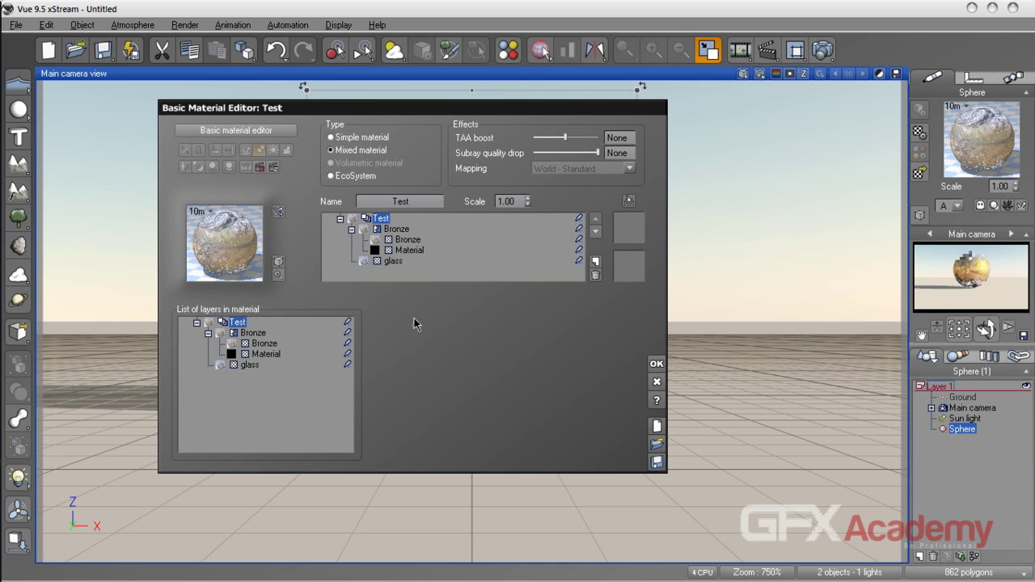
pyautogui.click(351, 229)
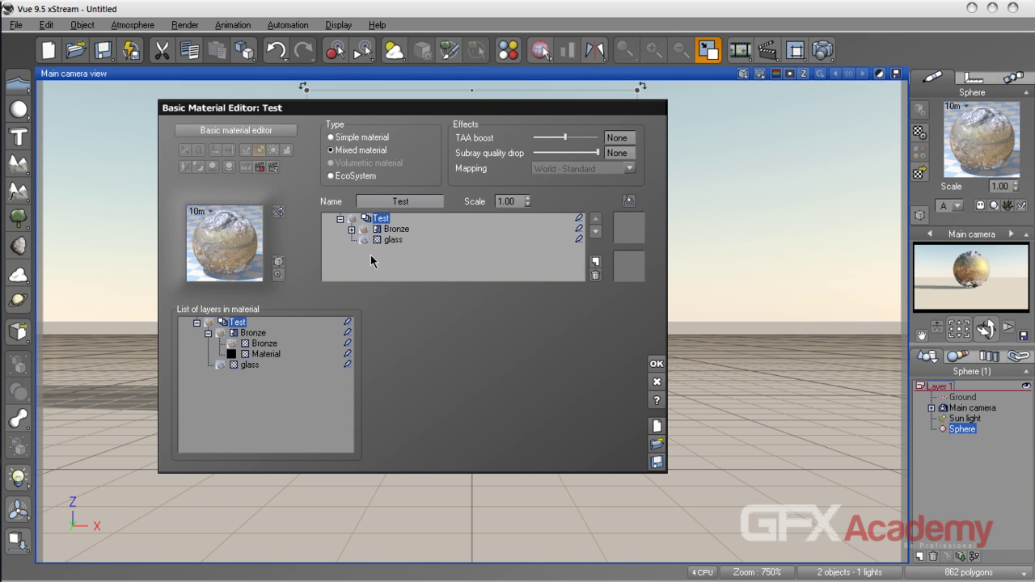
pyautogui.click(351, 229)
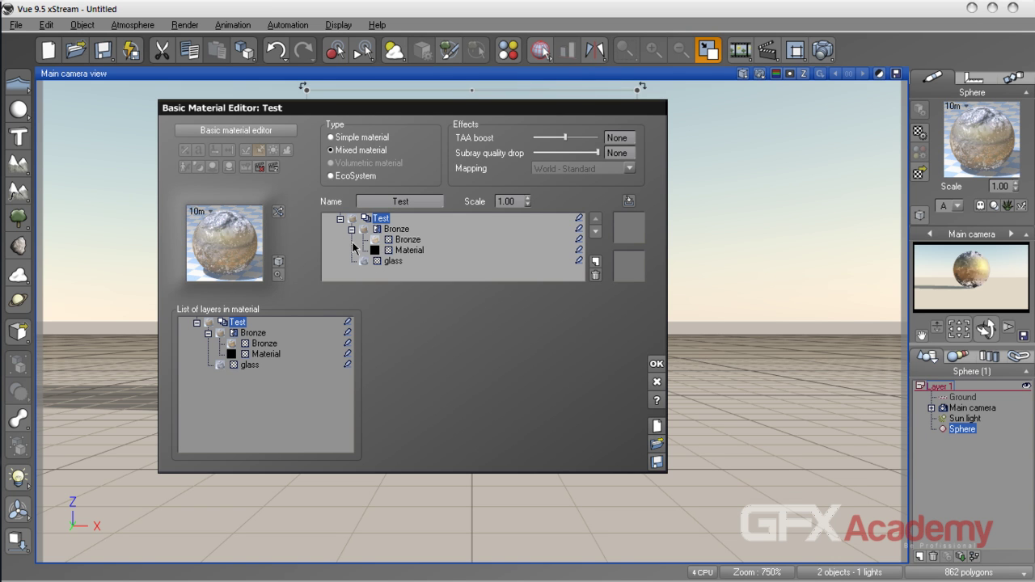
pyautogui.click(395, 229)
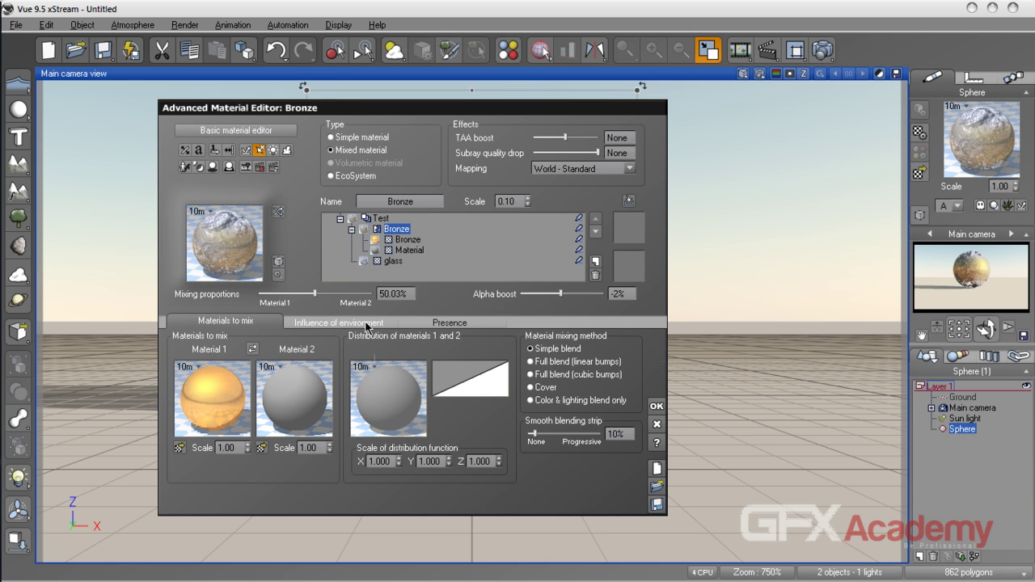
# Compare the settings of the glass layer with those of the mixed Bronze layer
pyautogui.click(351, 229)
pyautogui.click(393, 240)
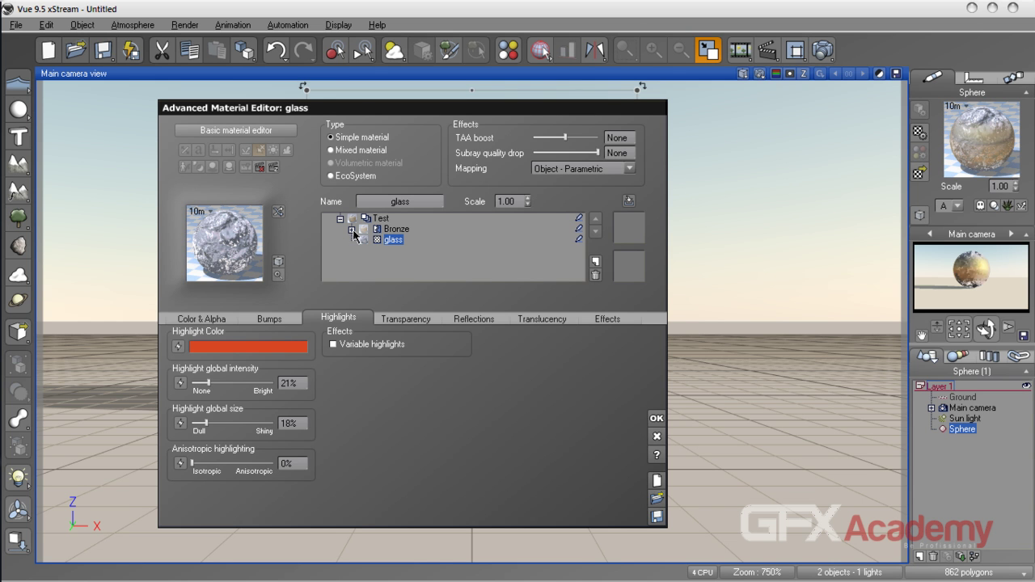
pyautogui.click(395, 230)
pyautogui.click(395, 241)
pyautogui.click(396, 230)
pyautogui.click(395, 240)
pyautogui.click(397, 229)
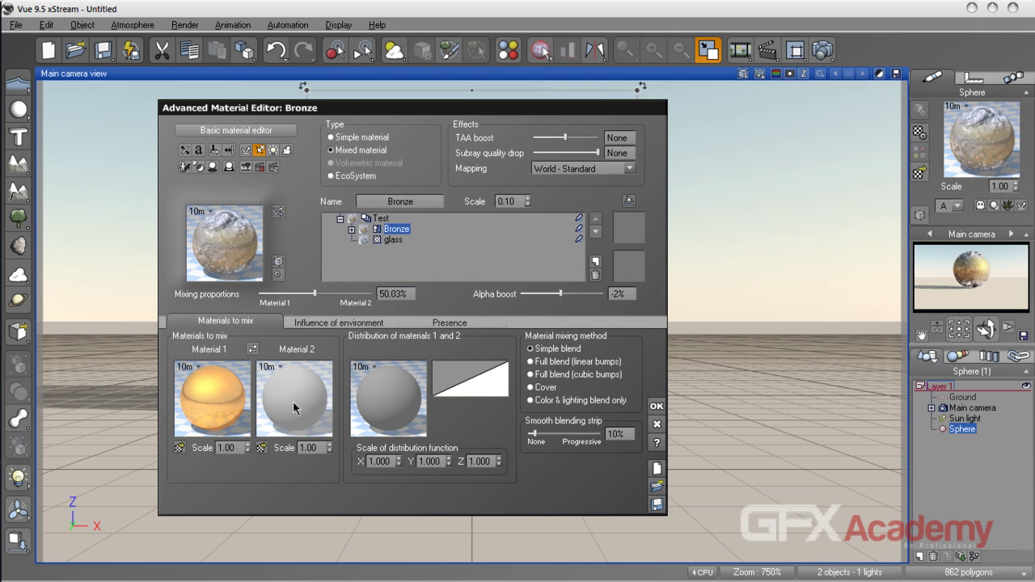
# Review the sub-materials of the mixed Bronze layer and delete the glass layer from the Test material
pyautogui.click(388, 385)
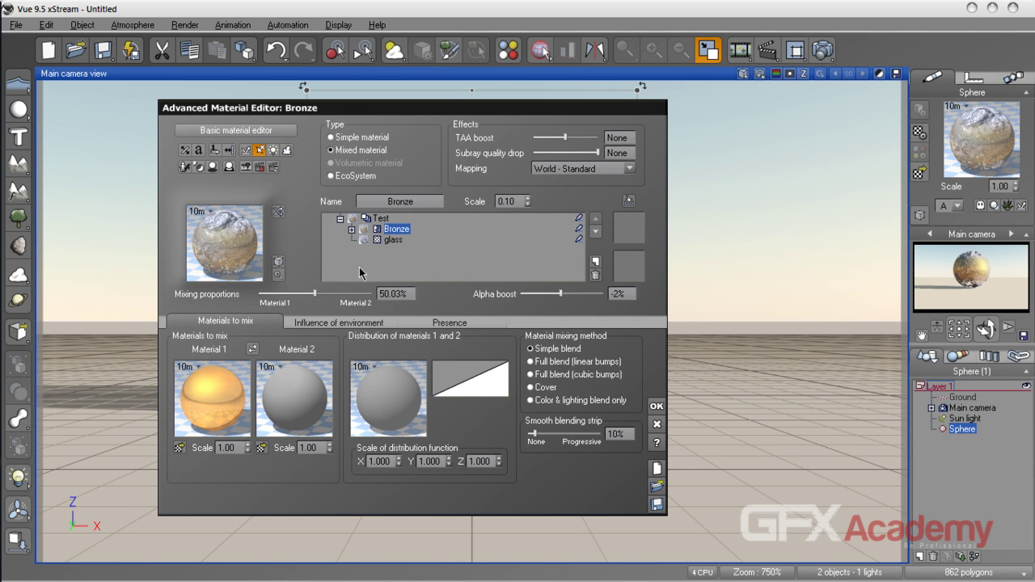
pyautogui.click(409, 250)
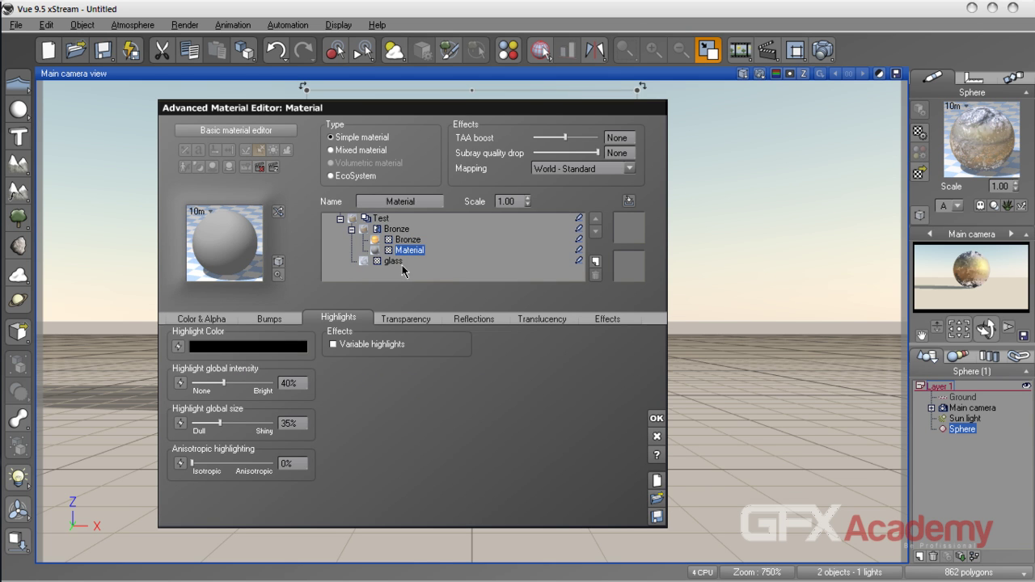
pyautogui.click(398, 261)
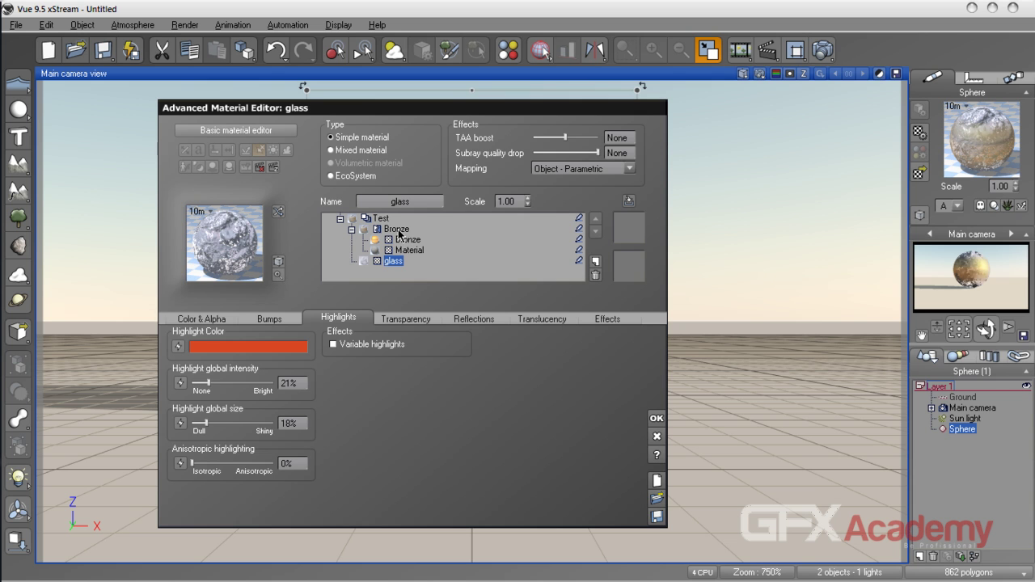
pyautogui.click(420, 250)
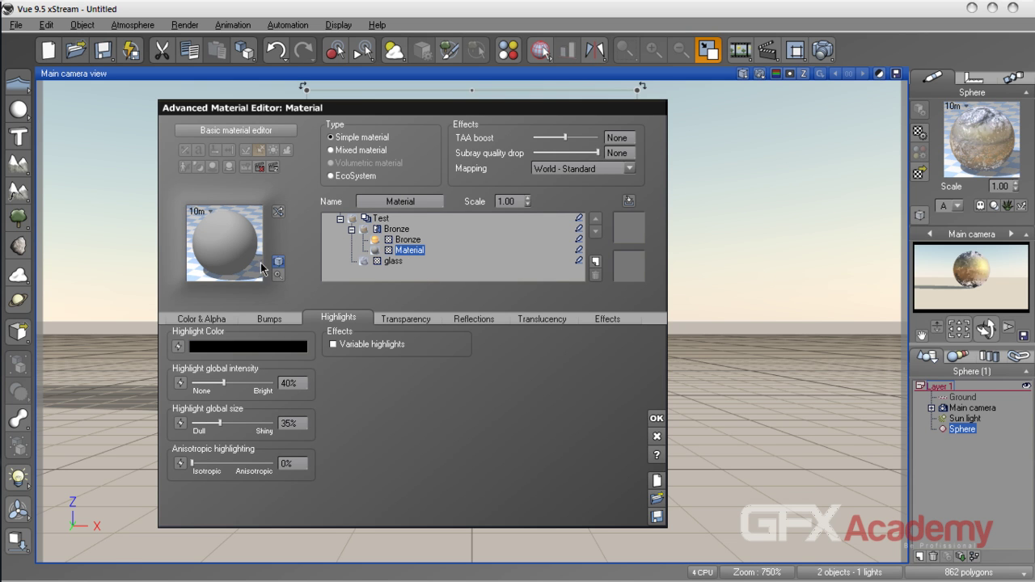
pyautogui.click(393, 261)
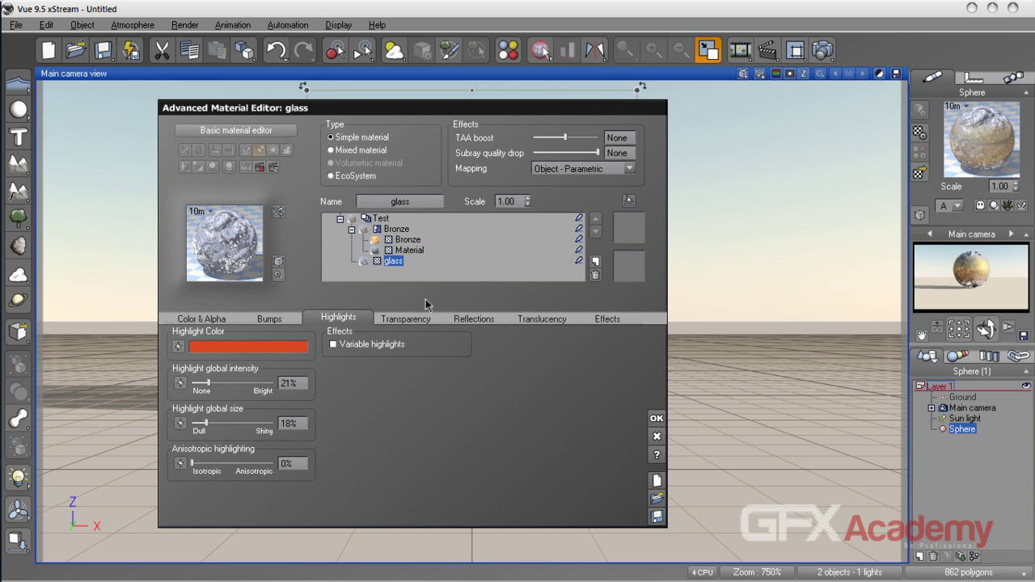
pyautogui.click(595, 274)
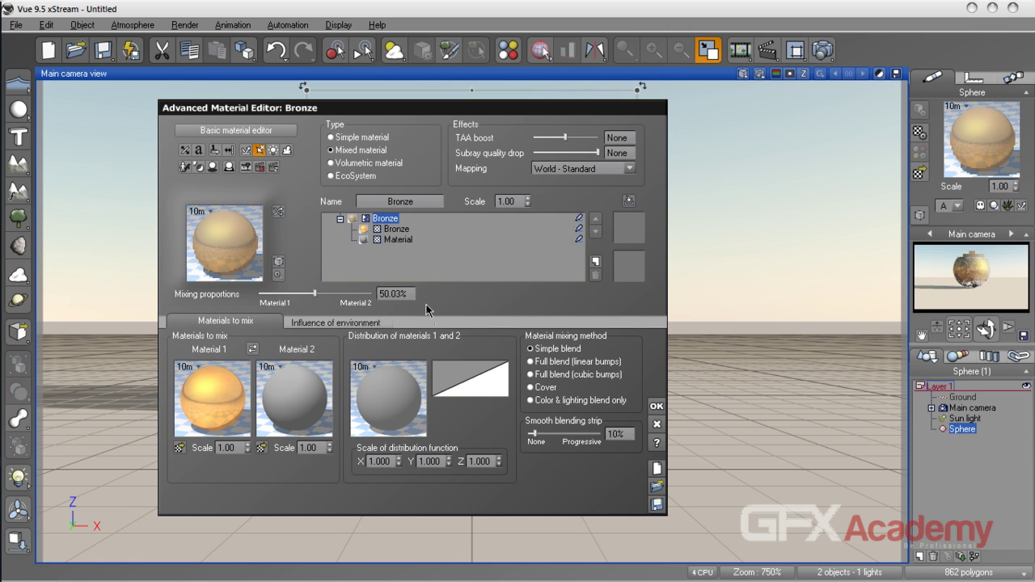
# Replace the second sub-material of the mixed Bronze material with DragonSkin from the Organic collection
pyautogui.click(396, 228)
pyautogui.click(401, 240)
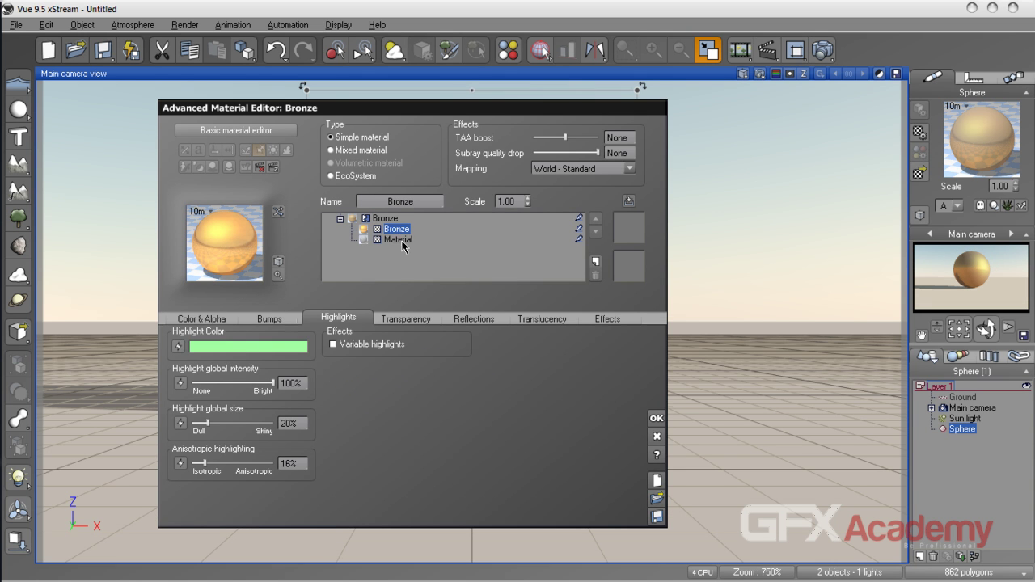
pyautogui.click(212, 319)
pyautogui.doubleClick(224, 233)
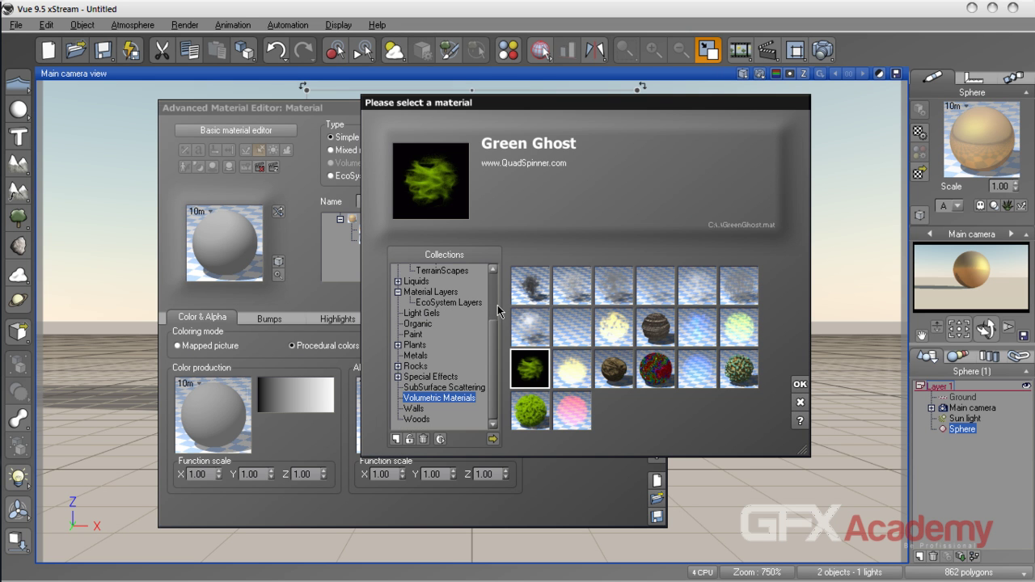
pyautogui.moveTo(495, 353); pyautogui.dragTo(495, 311)
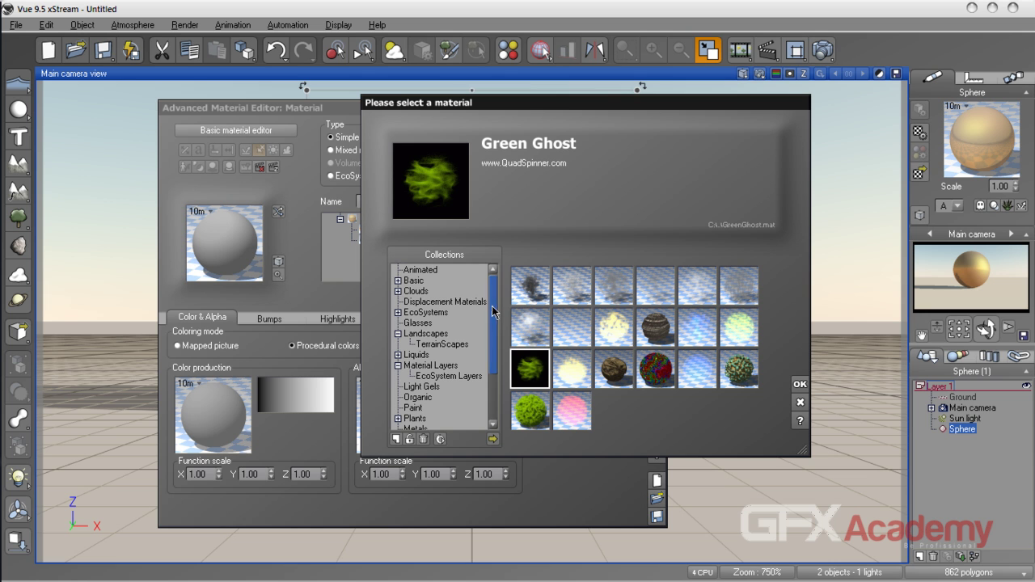
pyautogui.scroll(-3, 457, 388)
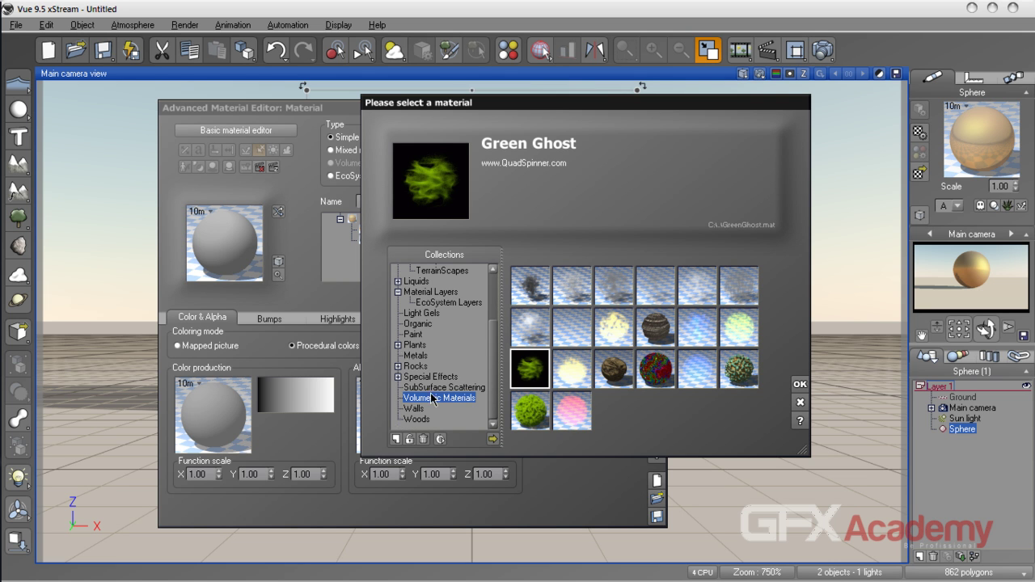
pyautogui.click(426, 326)
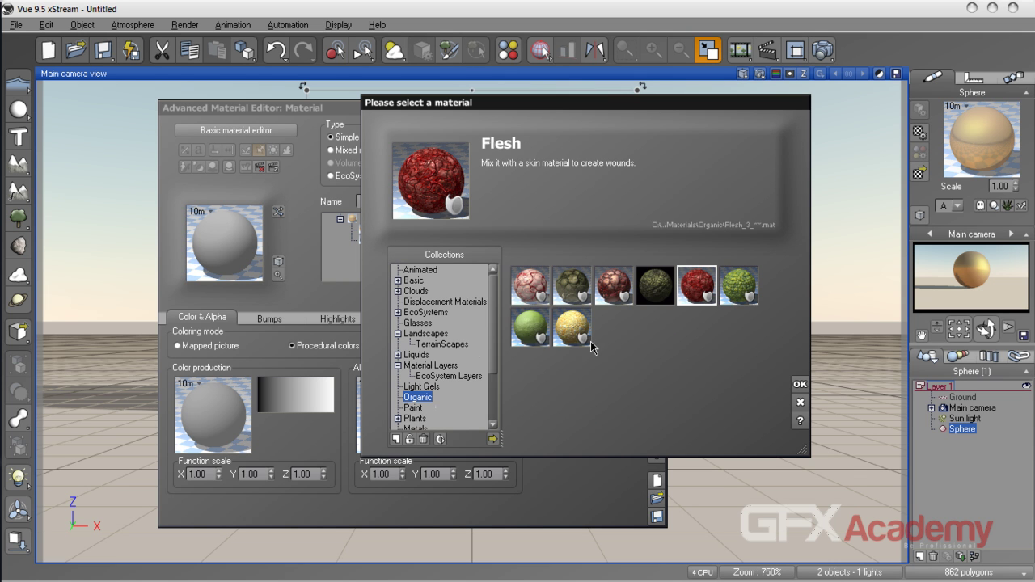
pyautogui.click(655, 286)
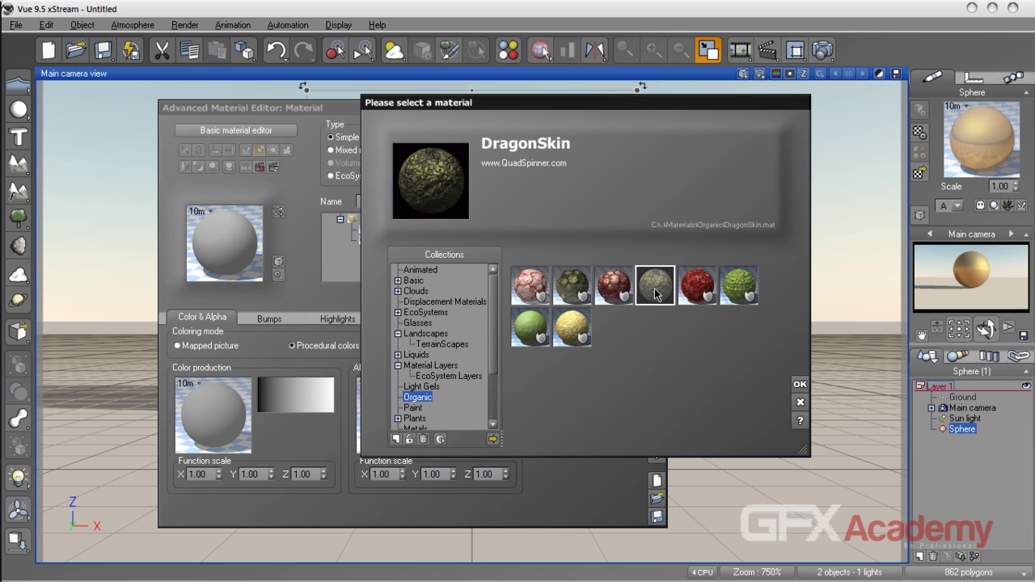
pyautogui.click(799, 385)
# Compare the color and alpha settings of the Bronze and DragonSkin sub-materials
pyautogui.click(396, 229)
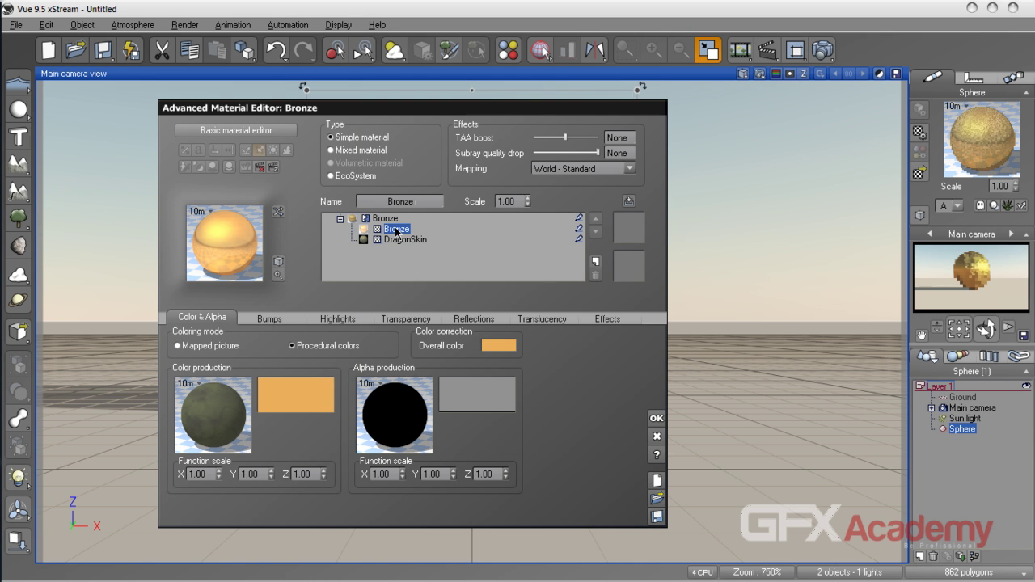
pyautogui.click(401, 240)
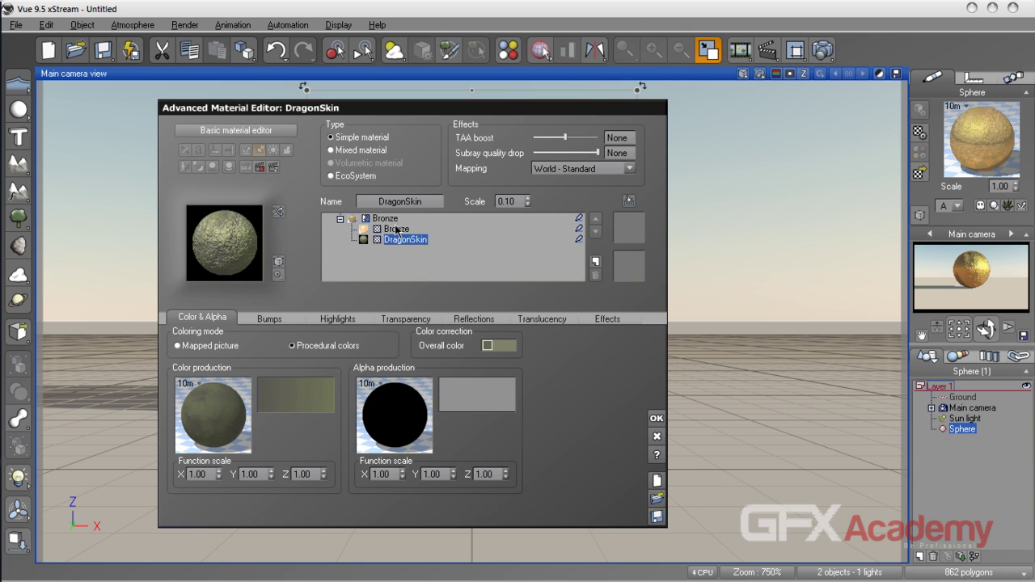
pyautogui.click(396, 230)
pyautogui.click(402, 239)
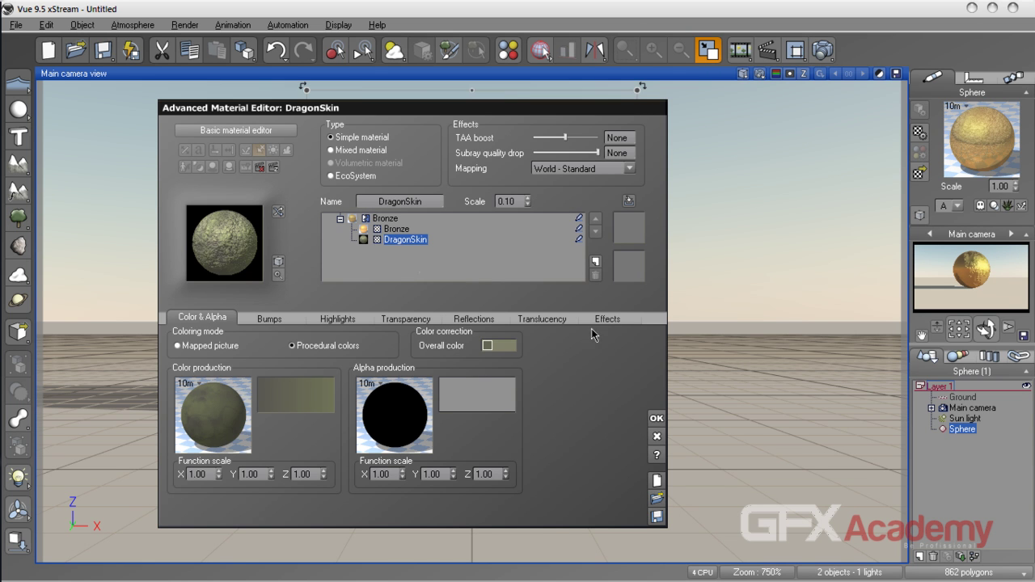
pyautogui.click(395, 230)
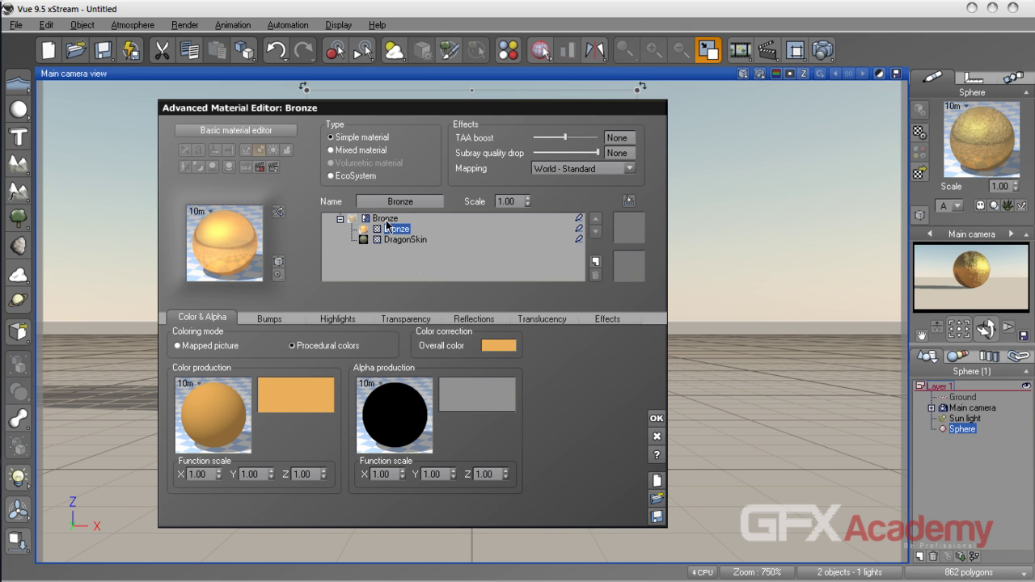
# Set the mixing proportions of the mixed Bronze material to 50%
pyautogui.press('Up')
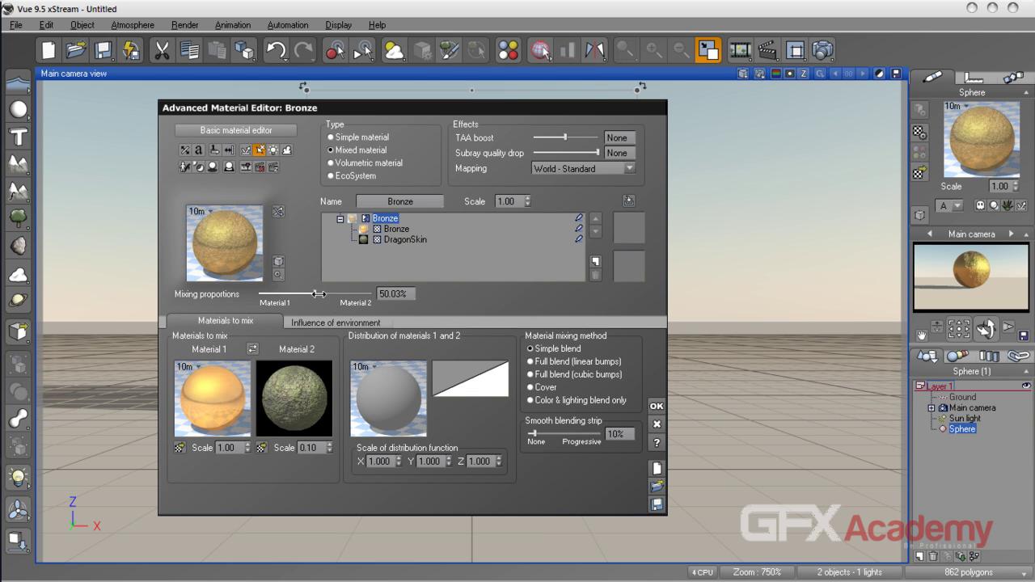
pyautogui.moveTo(317, 294); pyautogui.dragTo(306, 294)
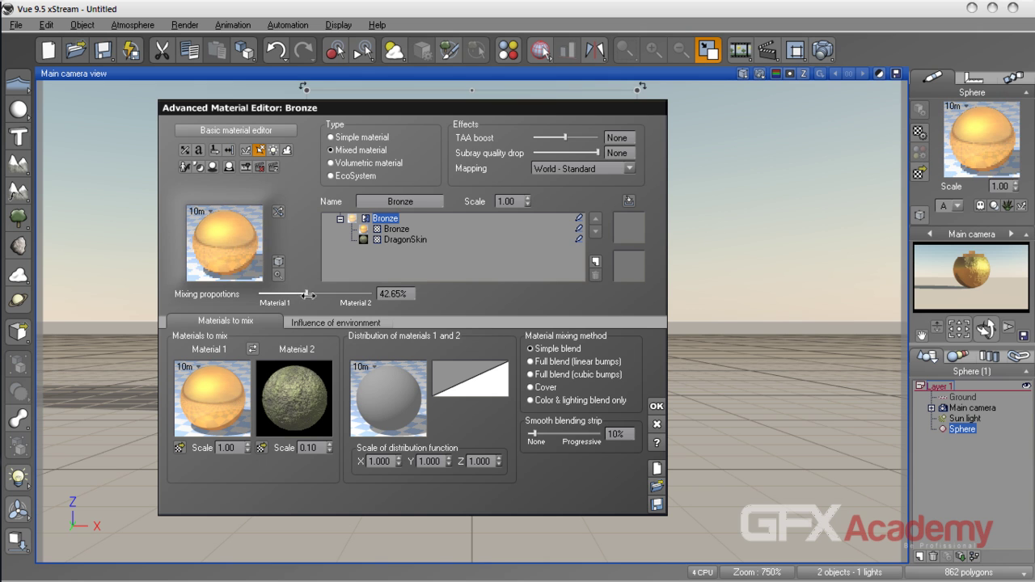
pyautogui.click(380, 294)
pyautogui.write('50')
pyautogui.press('Return')
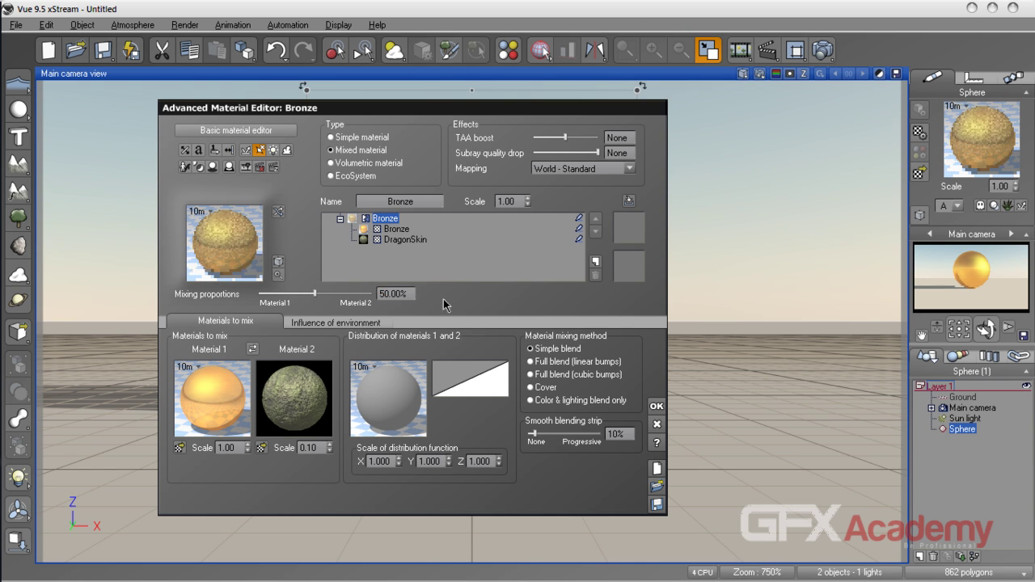
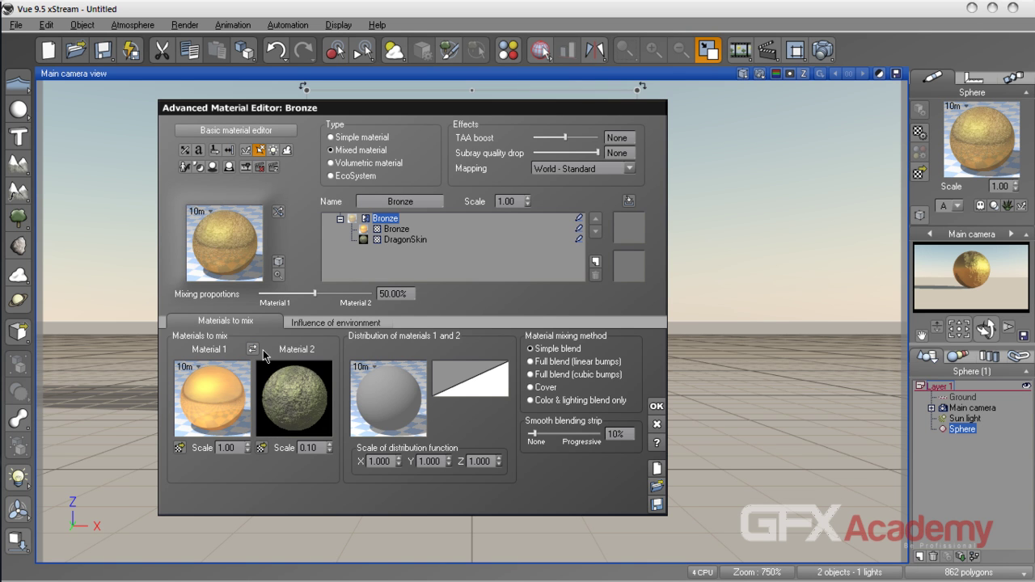
# Open the function that distributes materials 1 and 2 for editing and place its editor so the material preview stays uncovered
pyautogui.rightClick(396, 402)
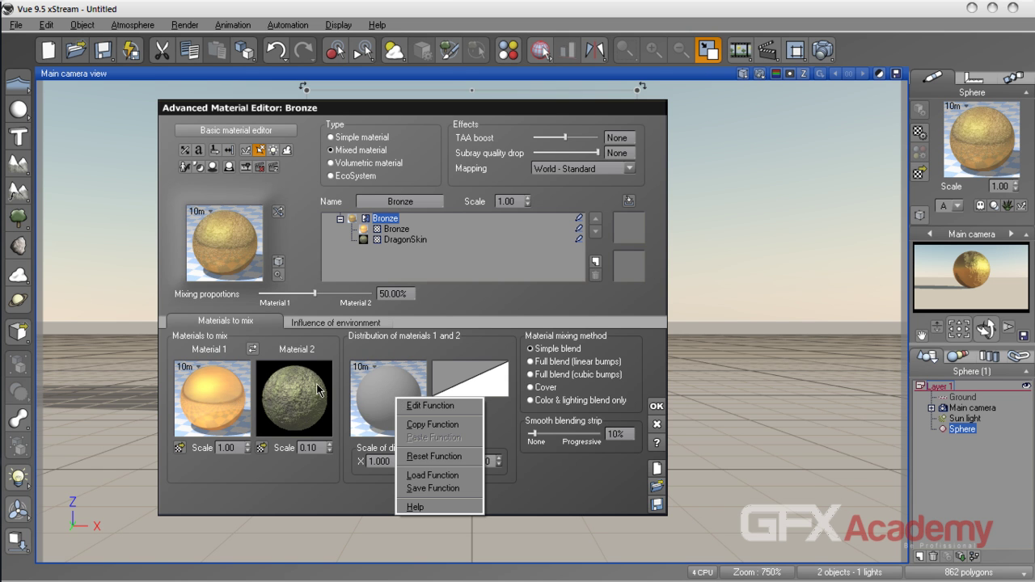
pyautogui.click(431, 405)
pyautogui.moveTo(376, 20); pyautogui.dragTo(651, 26)
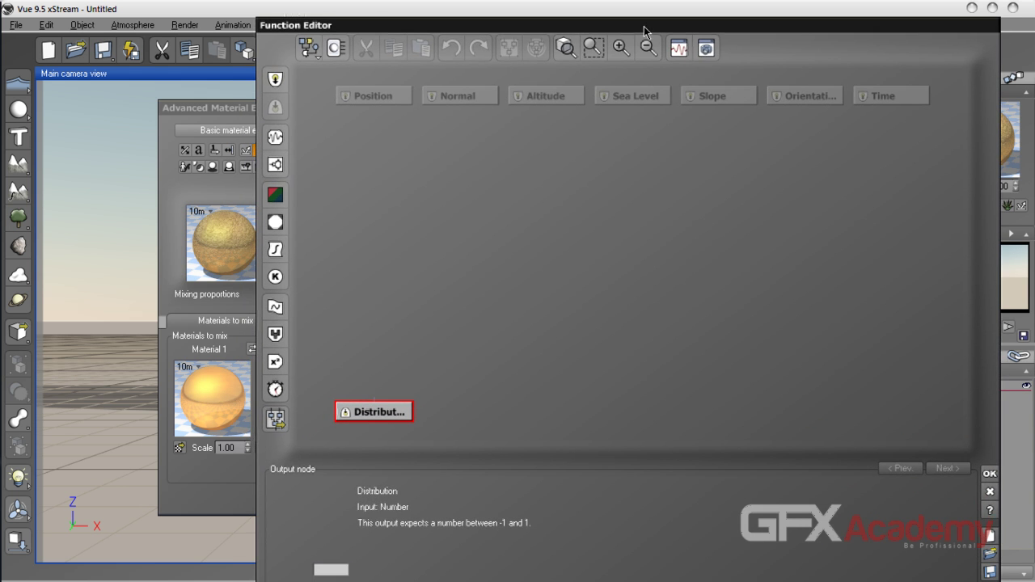
pyautogui.moveTo(997, 24); pyautogui.dragTo(800, 209)
pyautogui.moveTo(695, 212); pyautogui.dragTo(882, 8)
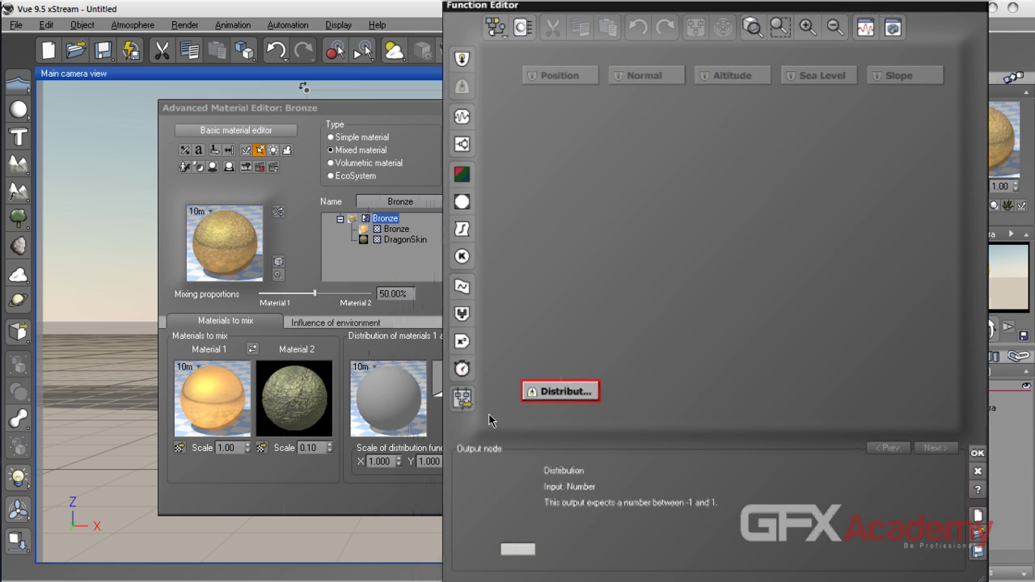
# Add a Simple Fractal node fed by Position and link its Altitude output to the Distribution output
pyautogui.click(563, 299)
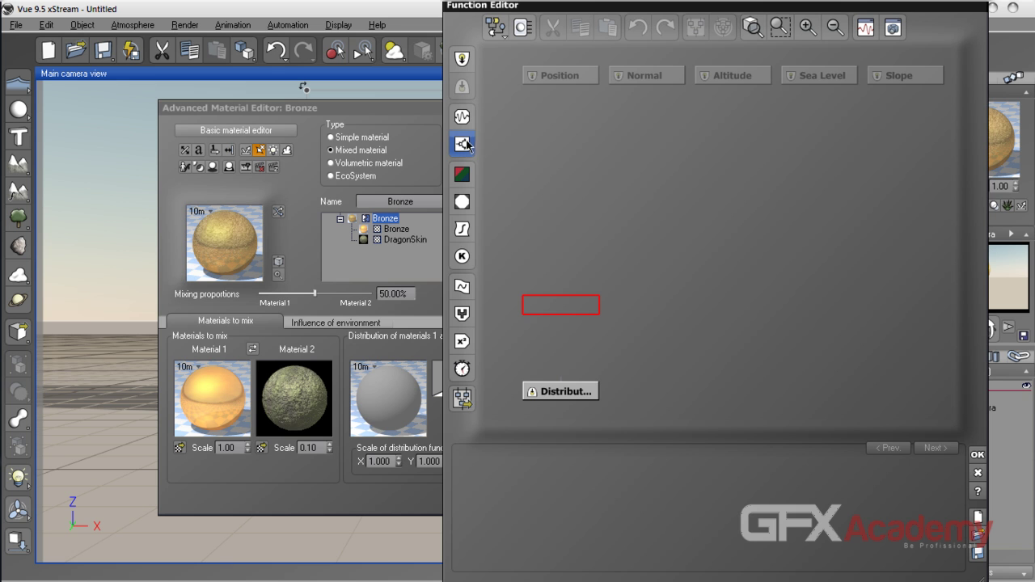
pyautogui.moveTo(557, 310); pyautogui.dragTo(557, 228)
pyautogui.moveTo(558, 385); pyautogui.dragTo(562, 341)
pyautogui.moveTo(562, 286); pyautogui.dragTo(562, 259)
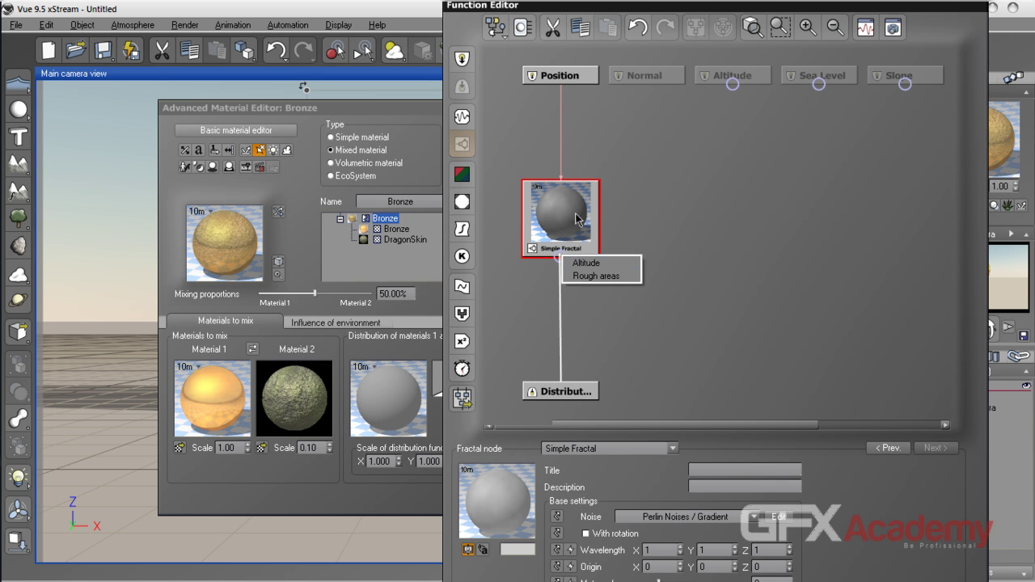
pyautogui.click(588, 264)
pyautogui.moveTo(587, 246); pyautogui.dragTo(673, 217)
# Change the fractal node's type to Terrain Fractal
pyautogui.moveTo(609, 435); pyautogui.dragTo(604, 411)
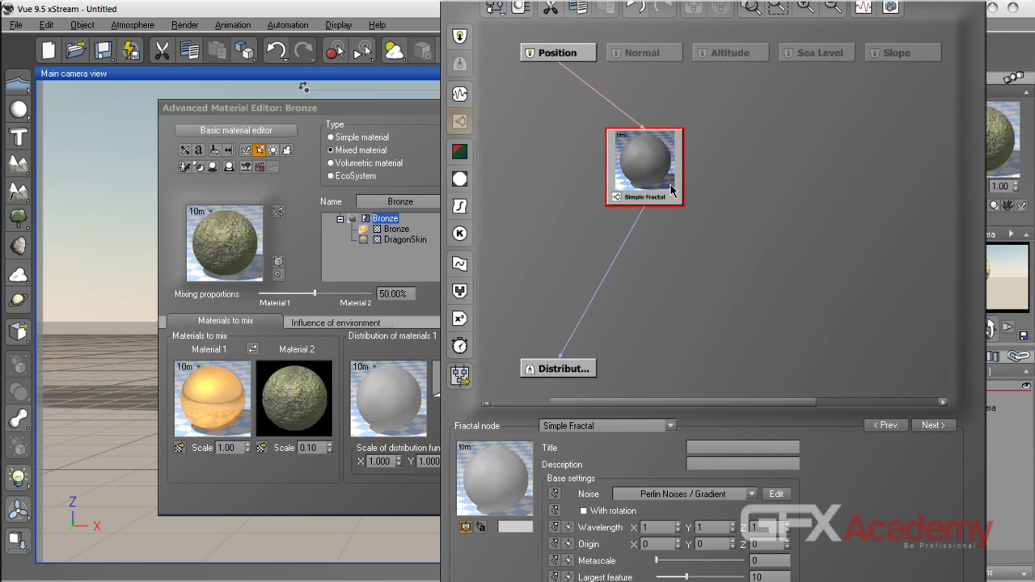
pyautogui.click(663, 425)
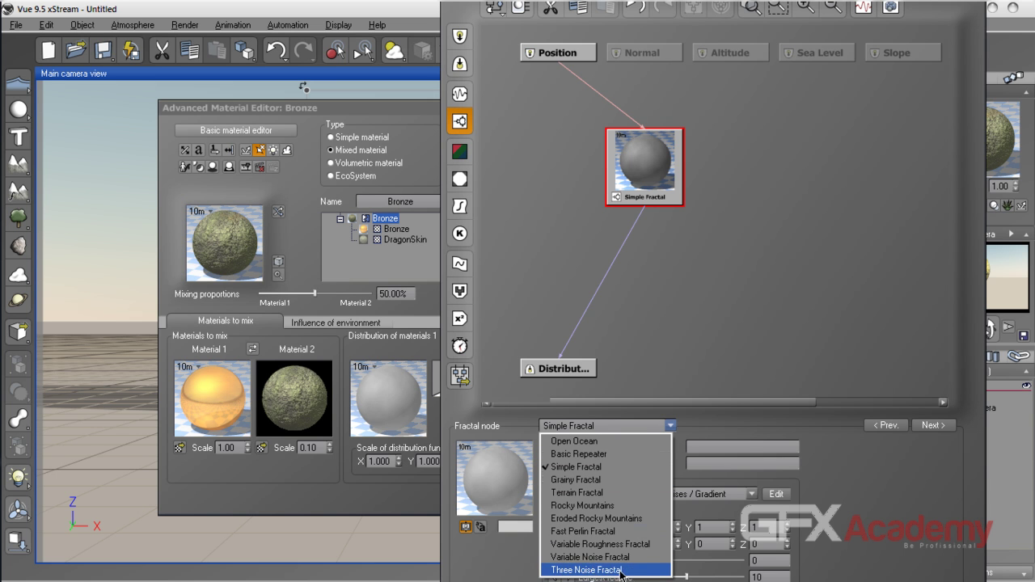
pyautogui.click(591, 492)
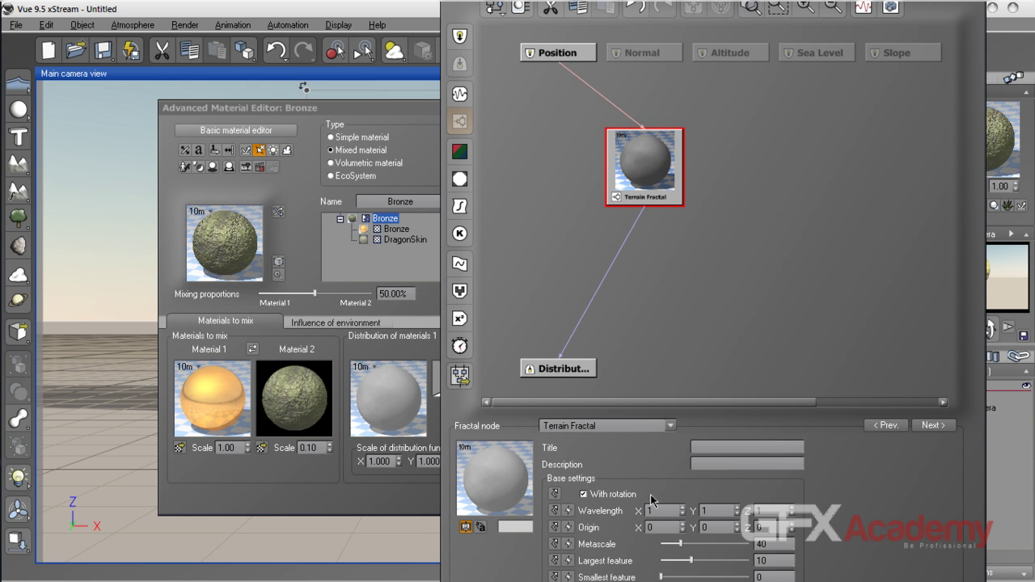
# Reduce the Terrain Fractal's largest feature below 1, and set its roughness to about 0.65 and its gain to about 4.01
pyautogui.moveTo(712, 414); pyautogui.dragTo(719, 303)
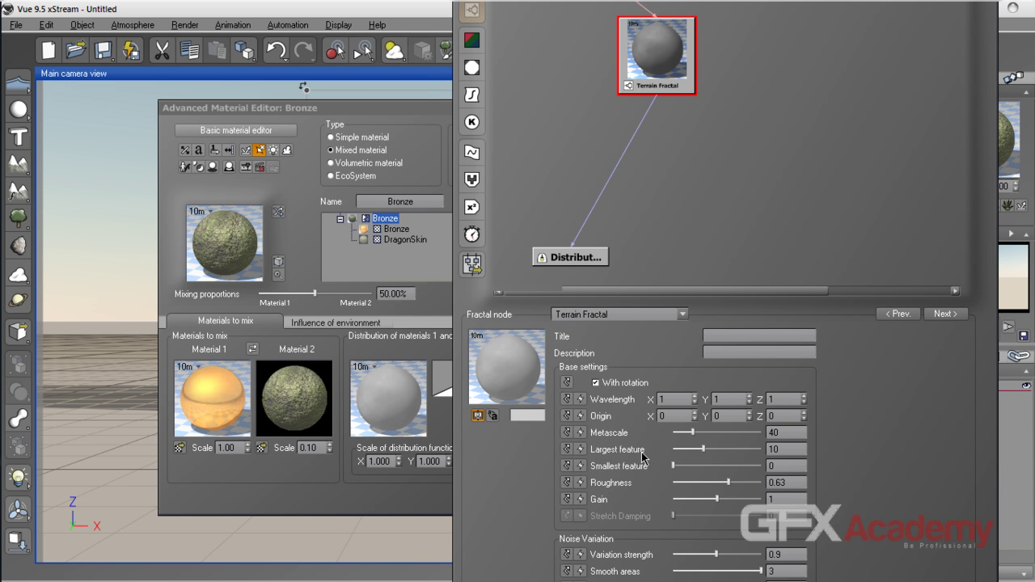
pyautogui.moveTo(730, 441); pyautogui.dragTo(685, 451)
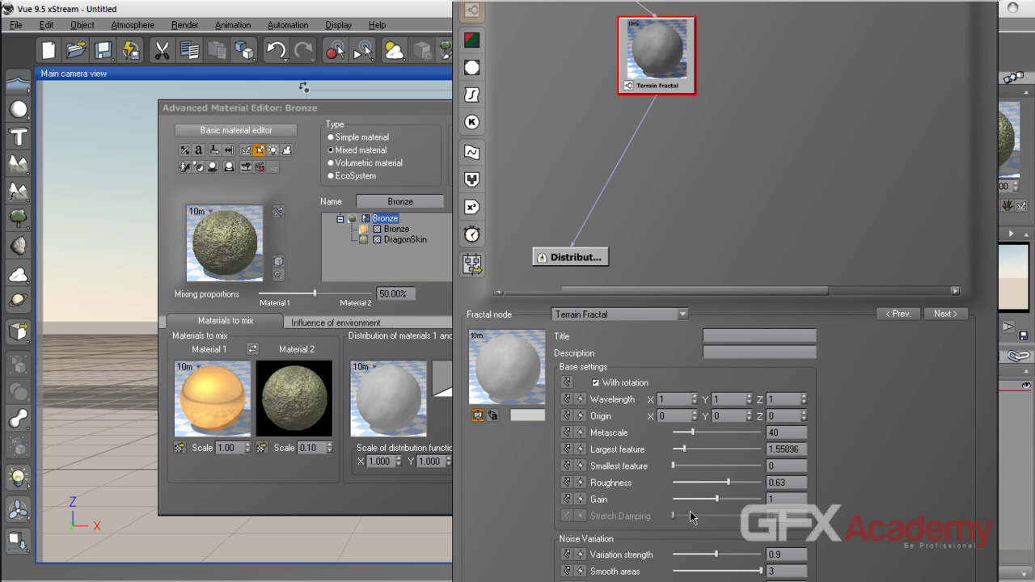
pyautogui.moveTo(685, 449); pyautogui.dragTo(681, 450)
pyautogui.moveTo(716, 499); pyautogui.dragTo(743, 500)
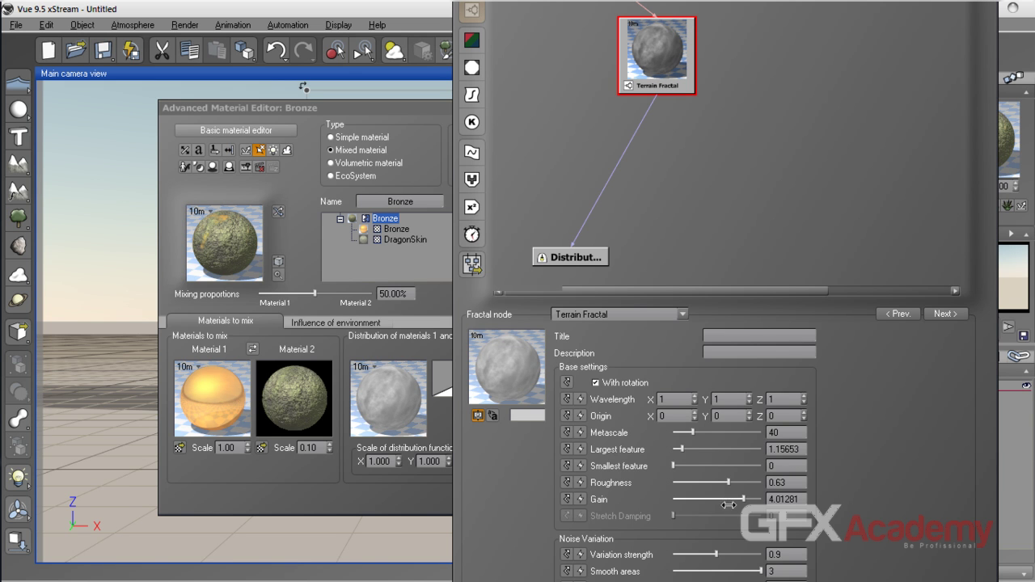
pyautogui.moveTo(730, 482)
pyautogui.mouseDown()
pyautogui.moveTo(752, 483)
pyautogui.moveTo(732, 484)
pyautogui.mouseUp()
pyautogui.moveTo(684, 449); pyautogui.dragTo(681, 451)
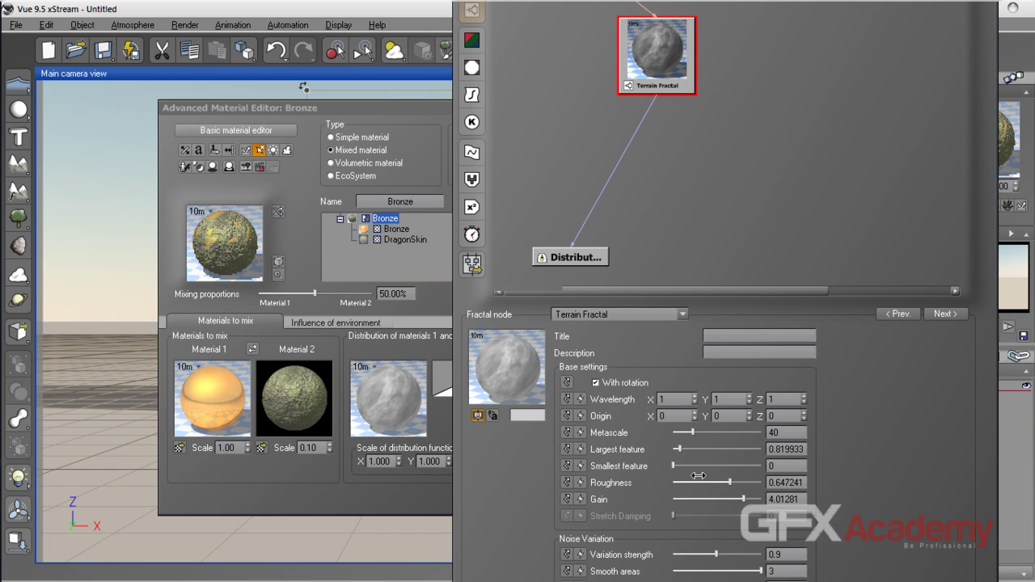
pyautogui.moveTo(689, 456)
pyautogui.mouseDown()
pyautogui.moveTo(719, 451)
pyautogui.moveTo(682, 451)
pyautogui.mouseUp()
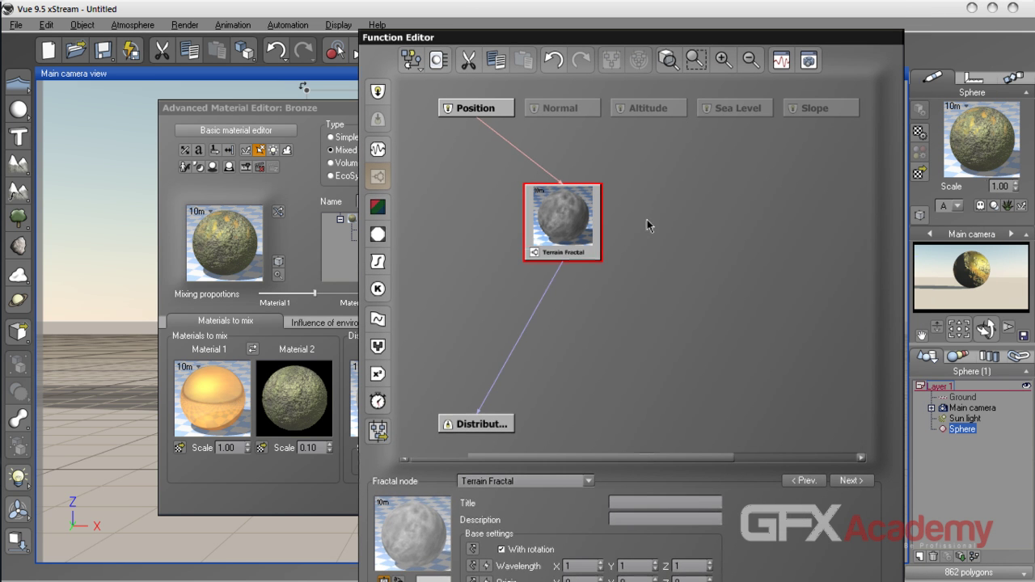
# Add a Perlin Value noise node beside the Terrain Fractal node, fed by Position
pyautogui.click(646, 221)
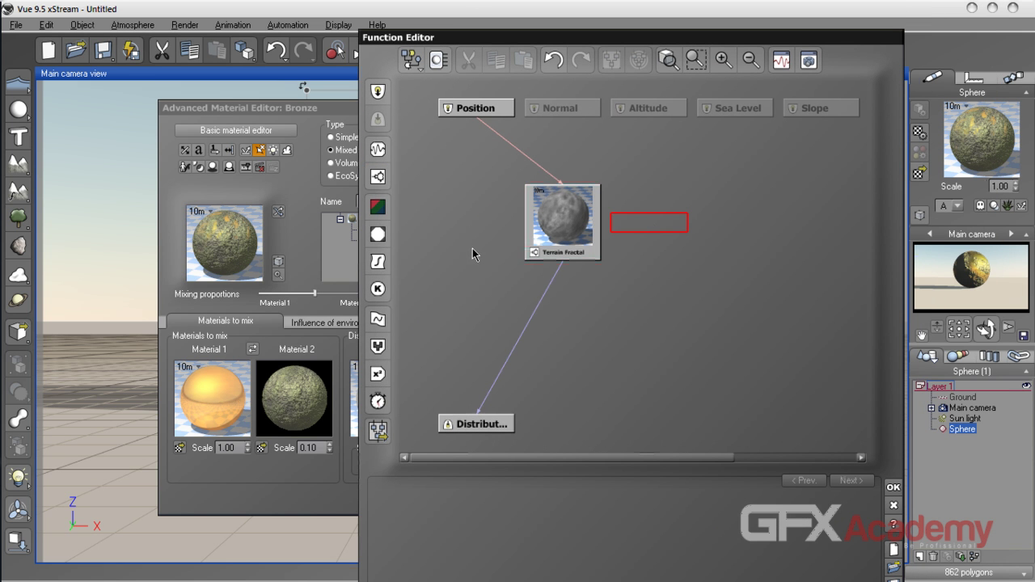
pyautogui.click(377, 151)
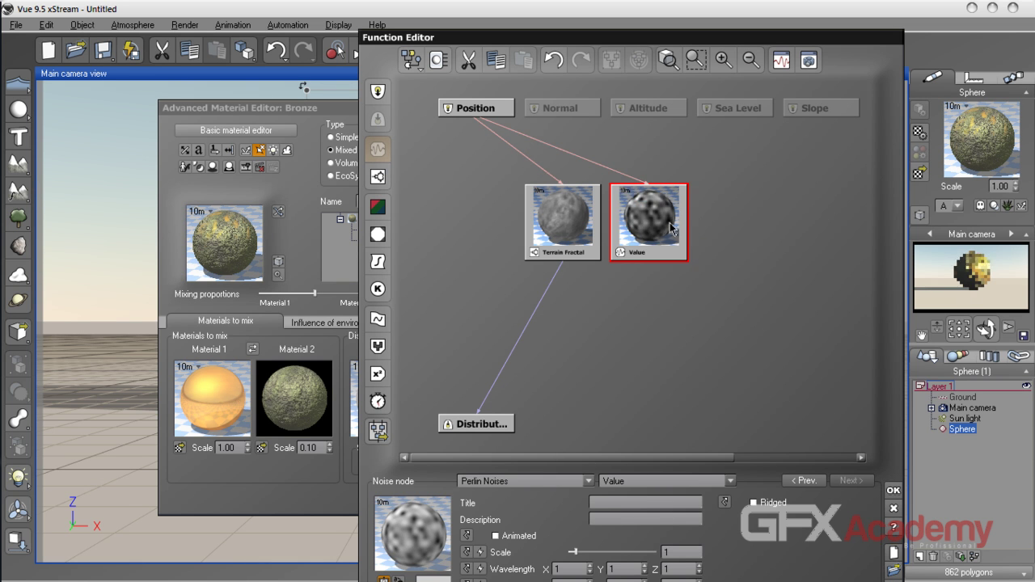
# Place the Terrain Fractal and Value nodes closer together and raise the Value noise node's scale to about 11.31
pyautogui.moveTo(578, 235); pyautogui.dragTo(526, 233)
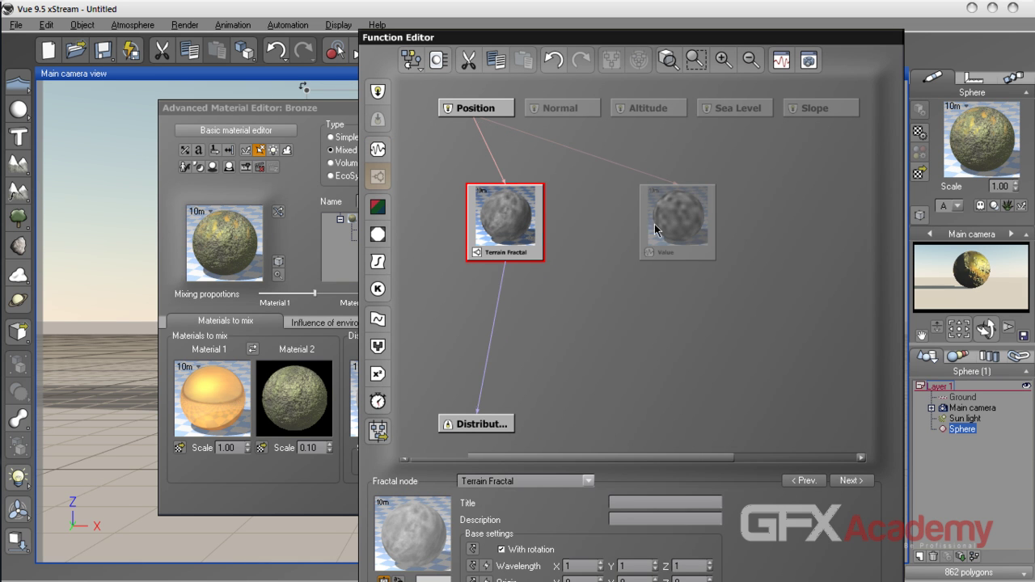
pyautogui.moveTo(655, 230); pyautogui.dragTo(624, 230)
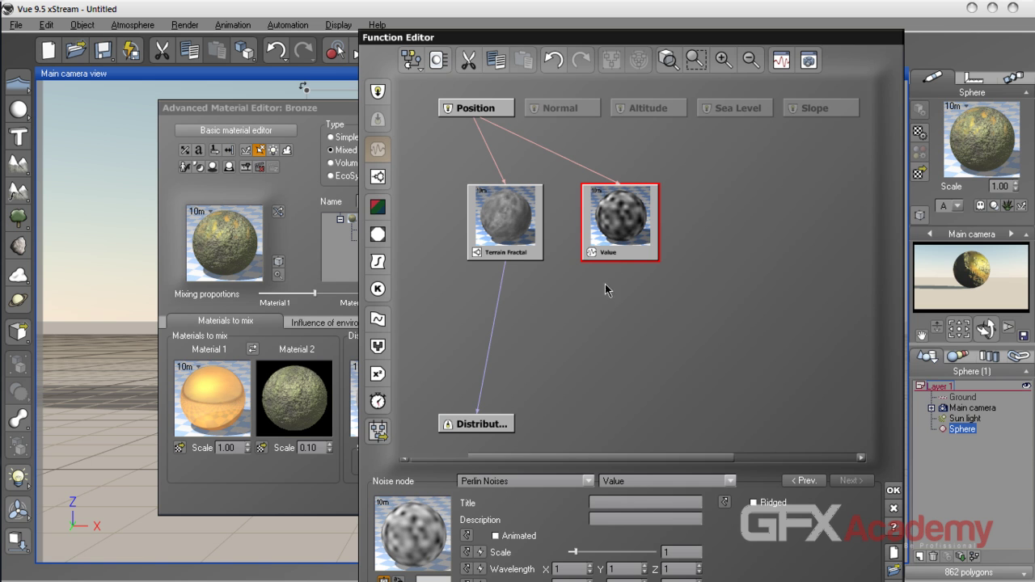
pyautogui.moveTo(594, 469); pyautogui.dragTo(679, 396)
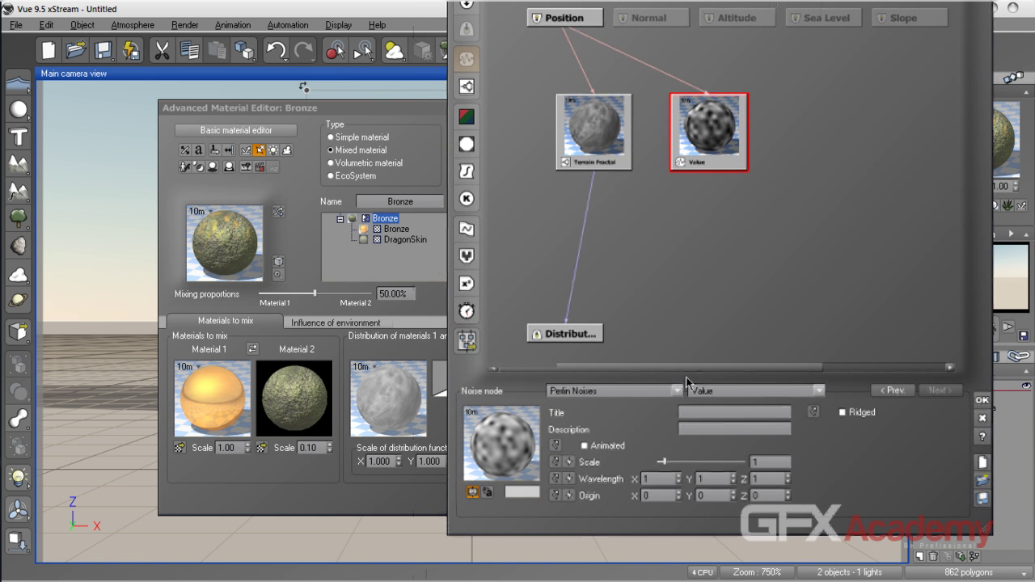
pyautogui.moveTo(662, 461); pyautogui.dragTo(691, 463)
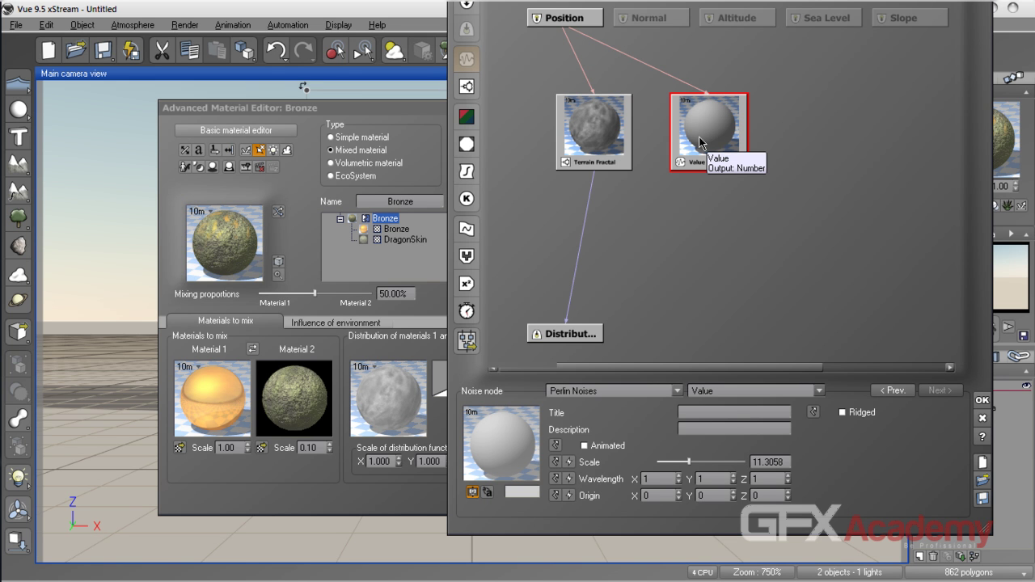
# Delete the link between the Terrain Fractal node and the Distribution output
pyautogui.click(608, 137)
pyautogui.click(679, 140)
pyautogui.click(602, 139)
pyautogui.click(668, 143)
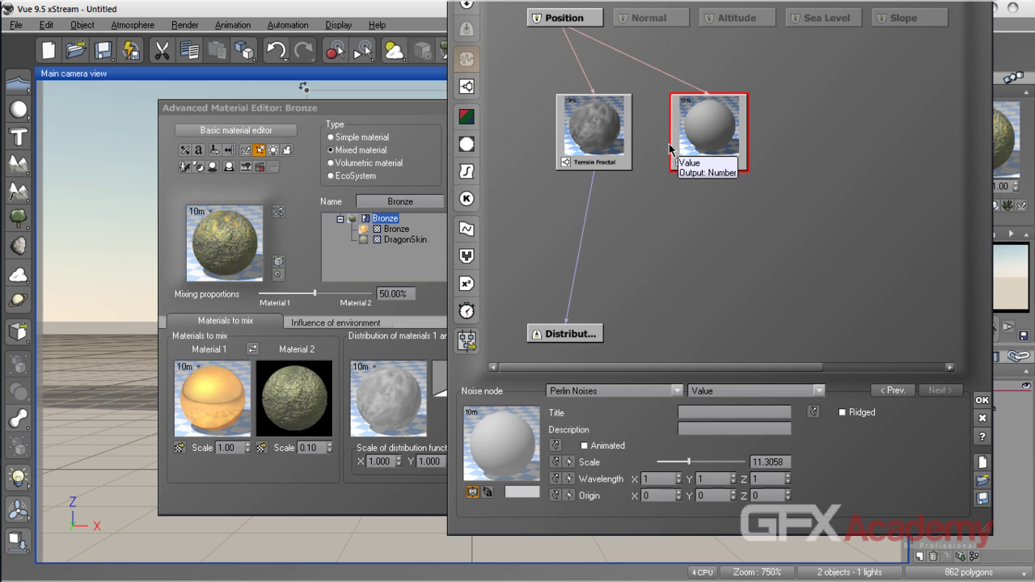
pyautogui.click(656, 239)
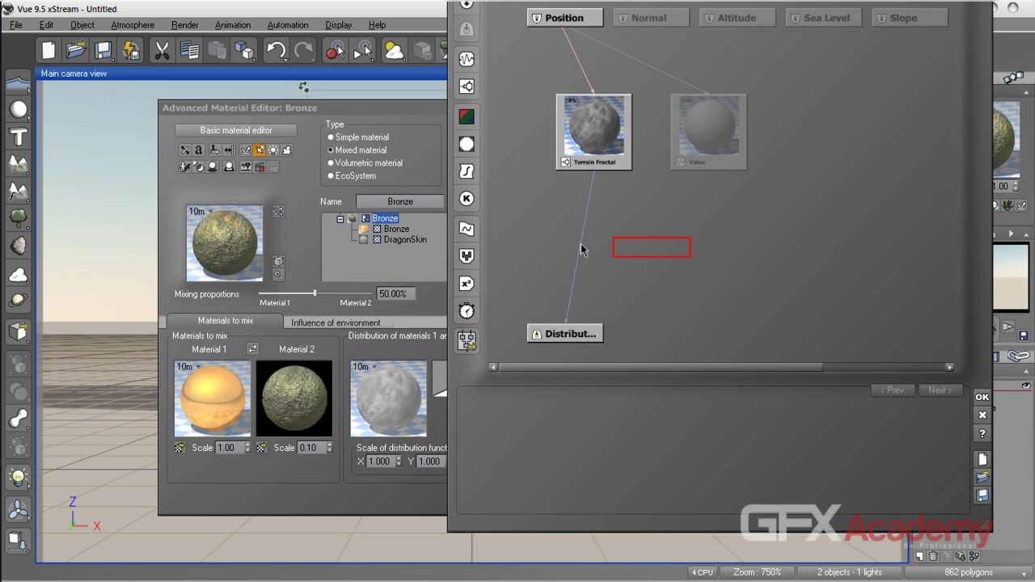
pyautogui.click(564, 338)
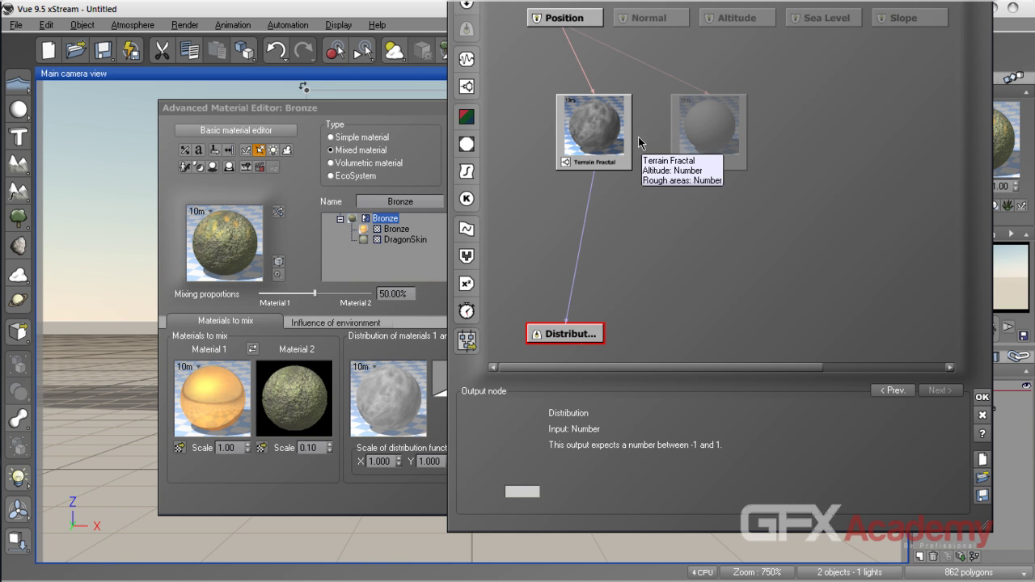
pyautogui.click(590, 200)
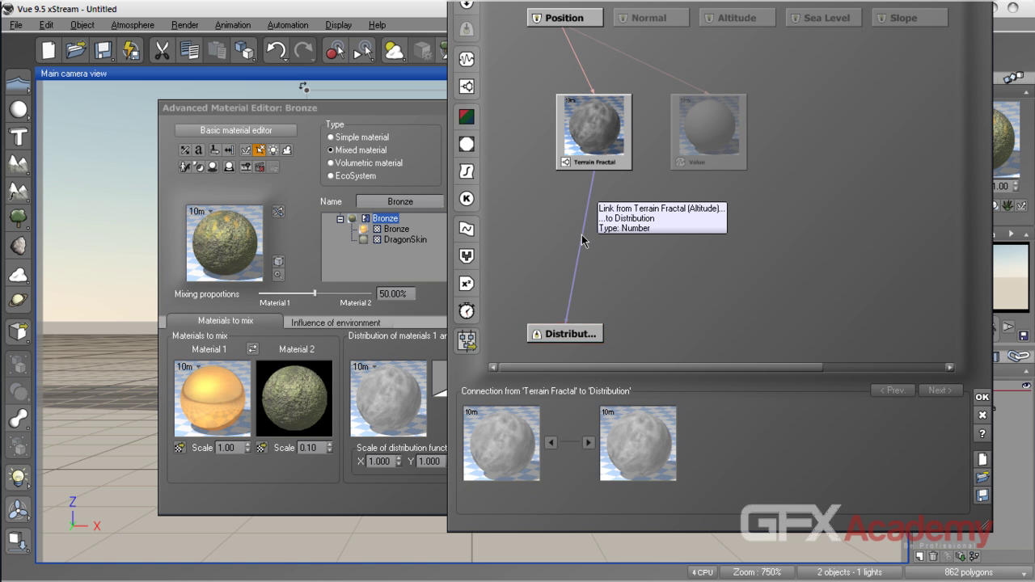
pyautogui.press('Delete')
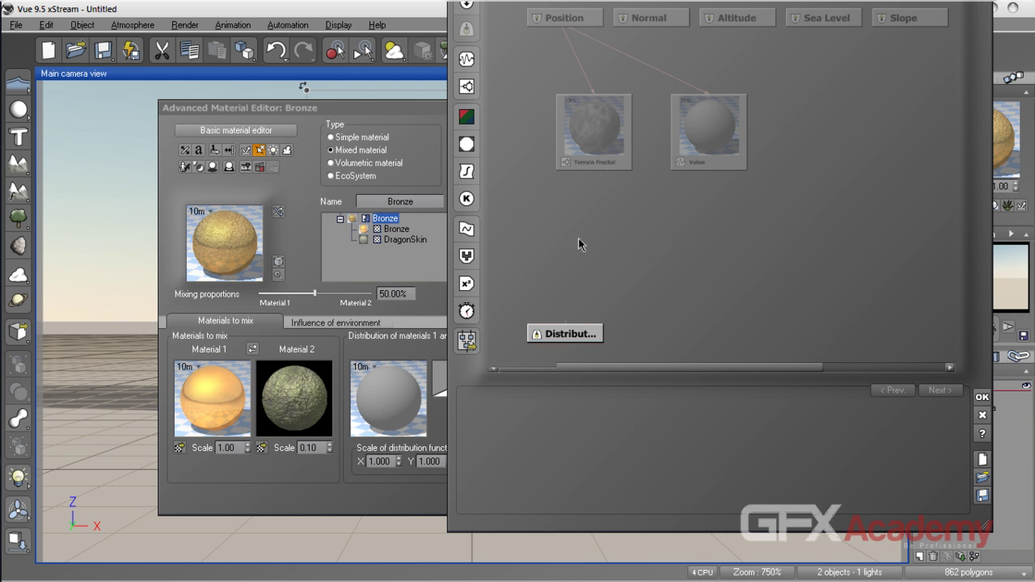
# Add a Blender combiner node linked to the Distribution output and feed it from the Terrain Fractal and Value nodes
pyautogui.click(469, 260)
pyautogui.moveTo(577, 257); pyautogui.dragTo(596, 260)
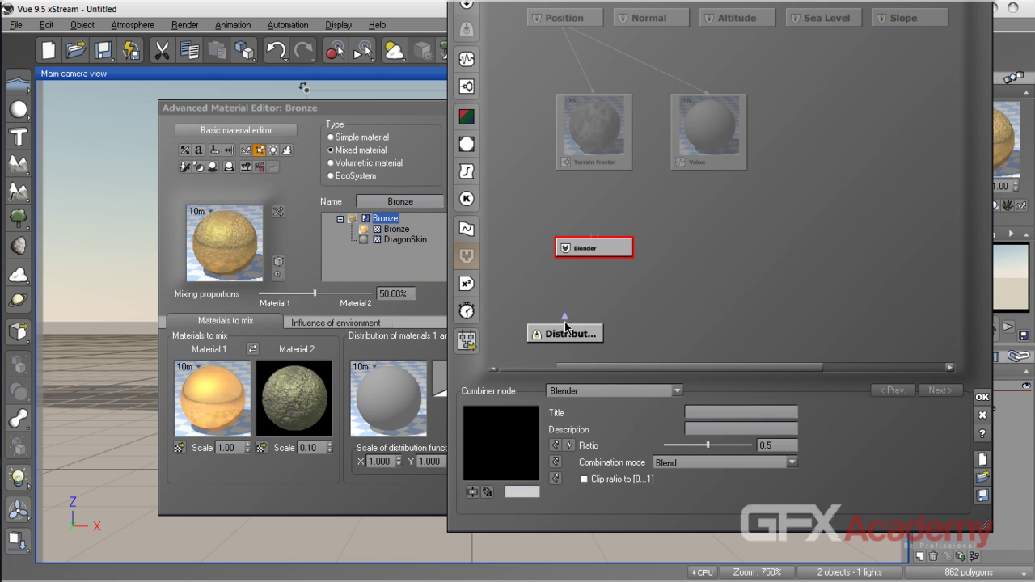
pyautogui.moveTo(572, 332); pyautogui.dragTo(660, 247)
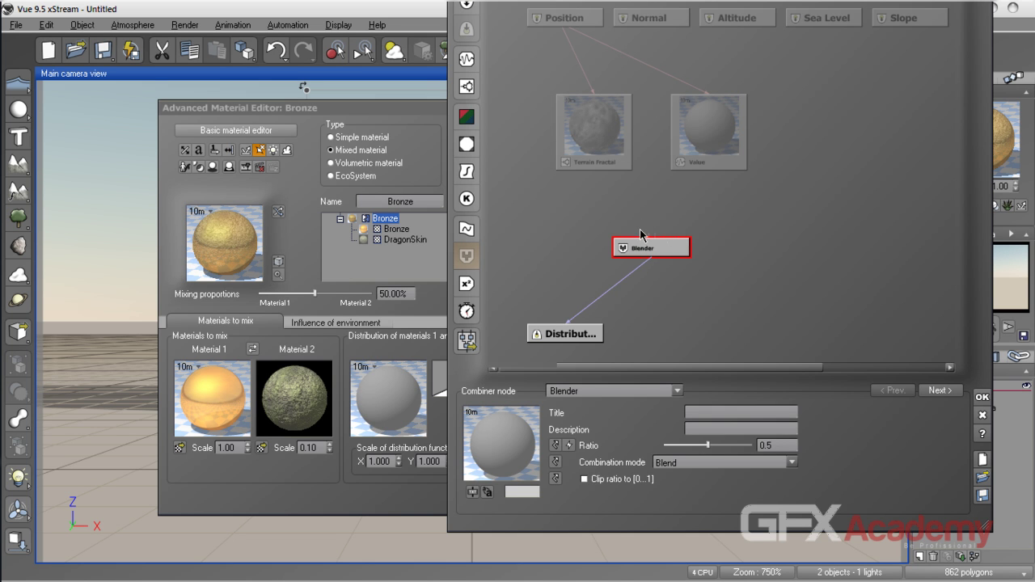
pyautogui.moveTo(645, 241); pyautogui.dragTo(600, 180)
pyautogui.click(601, 179)
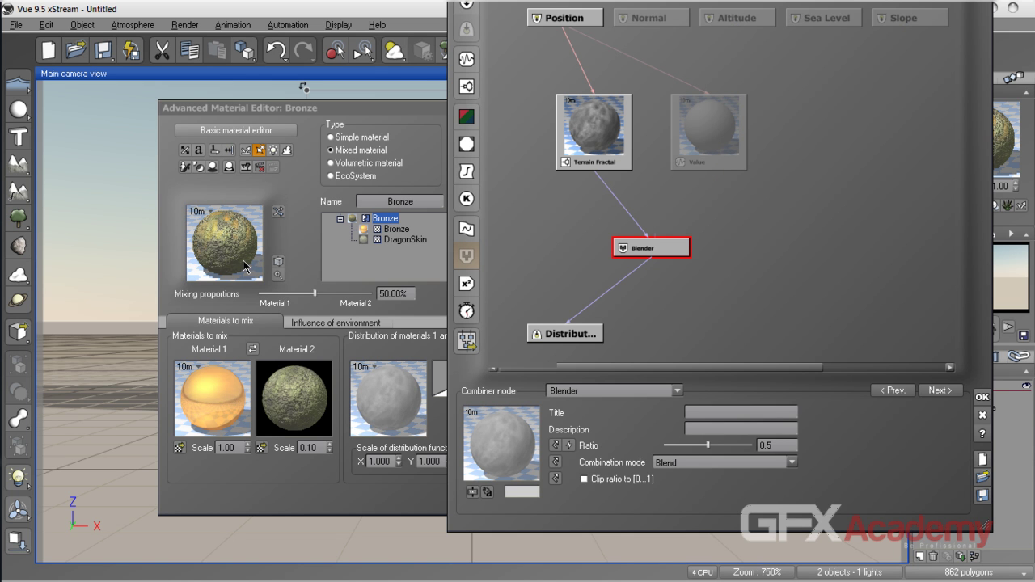
pyautogui.moveTo(657, 235); pyautogui.dragTo(709, 175)
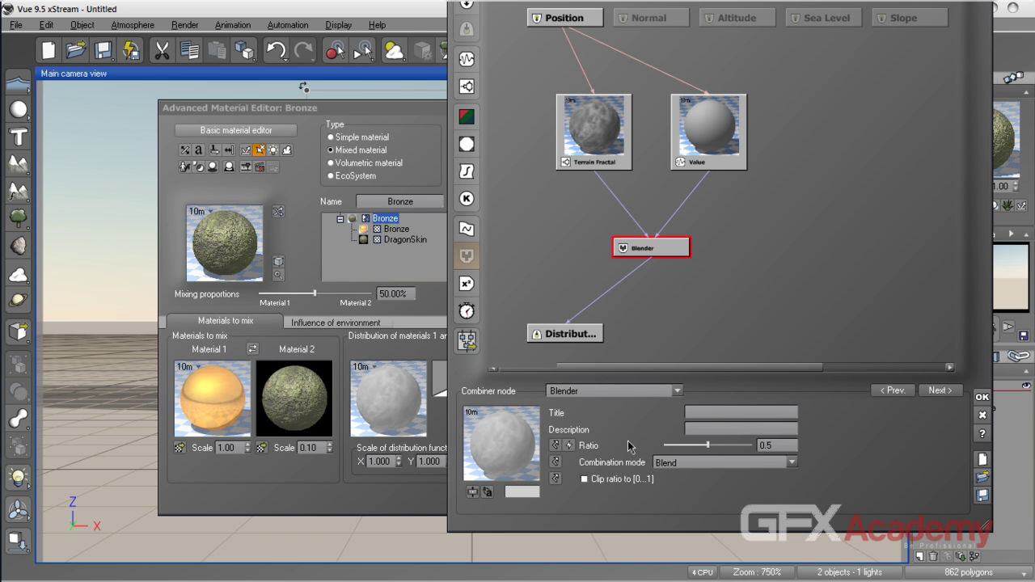
# Reduce the Value noise node's scale to about 1.27
pyautogui.click(740, 105)
pyautogui.moveTo(689, 461); pyautogui.dragTo(664, 462)
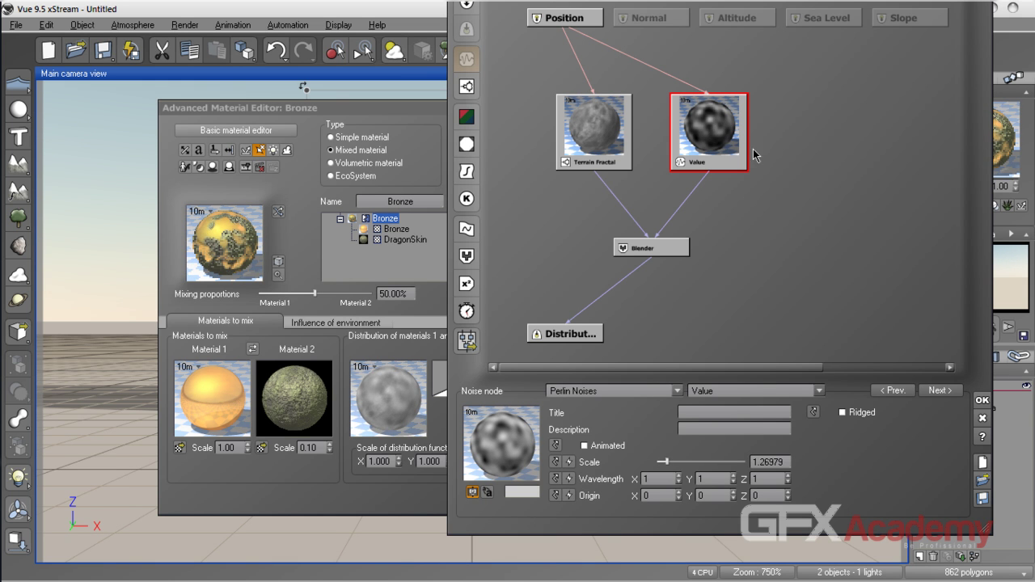
# Set the Terrain Fractal's roughness to 0.88, its gain to about 1.55 and its variation strength to about 0.93
pyautogui.click(603, 141)
pyautogui.moveTo(672, 525); pyautogui.dragTo(688, 543)
pyautogui.moveTo(709, 560); pyautogui.dragTo(745, 560)
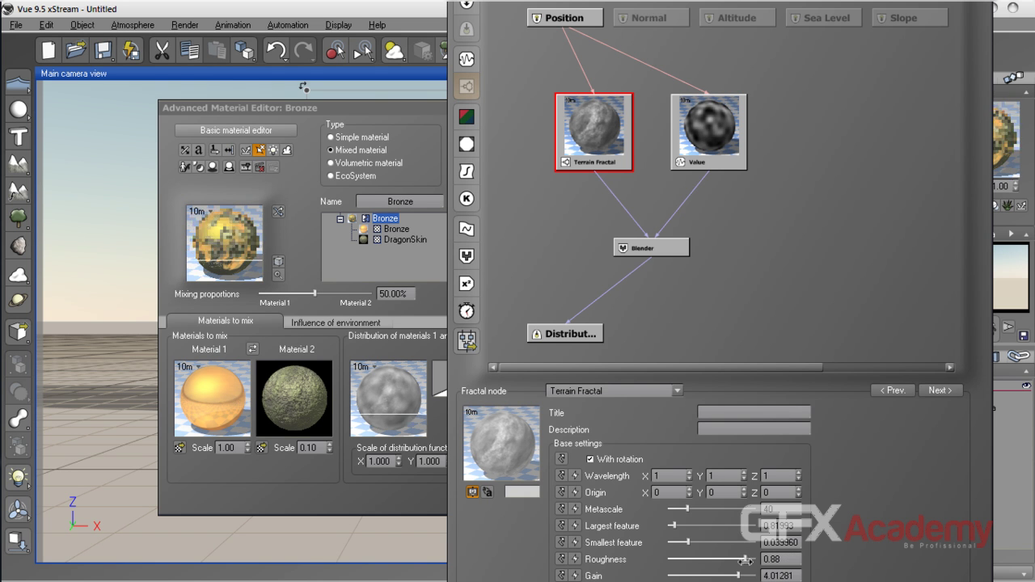
pyautogui.scroll(-3, 724, 277)
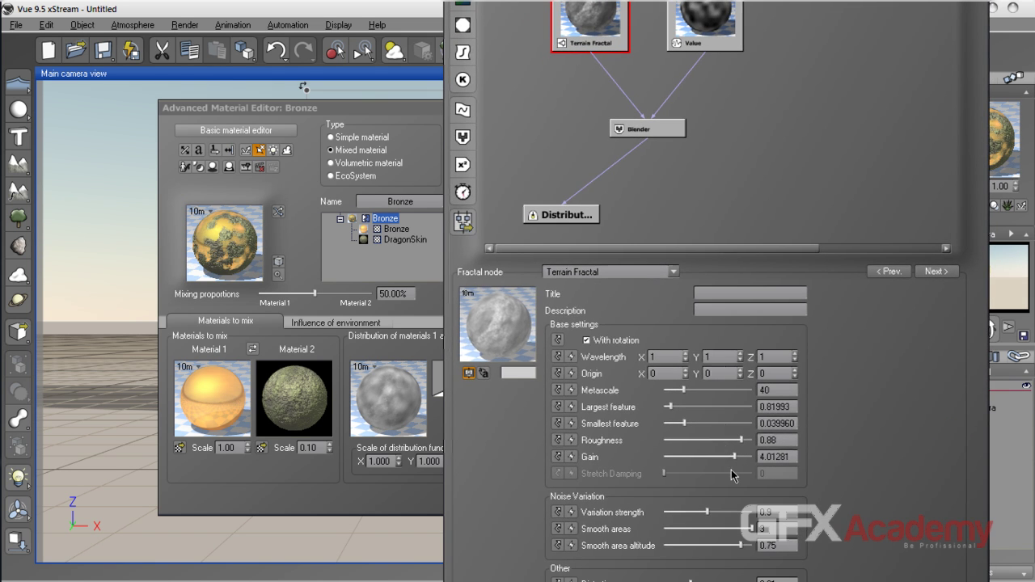
pyautogui.moveTo(736, 458); pyautogui.dragTo(716, 457)
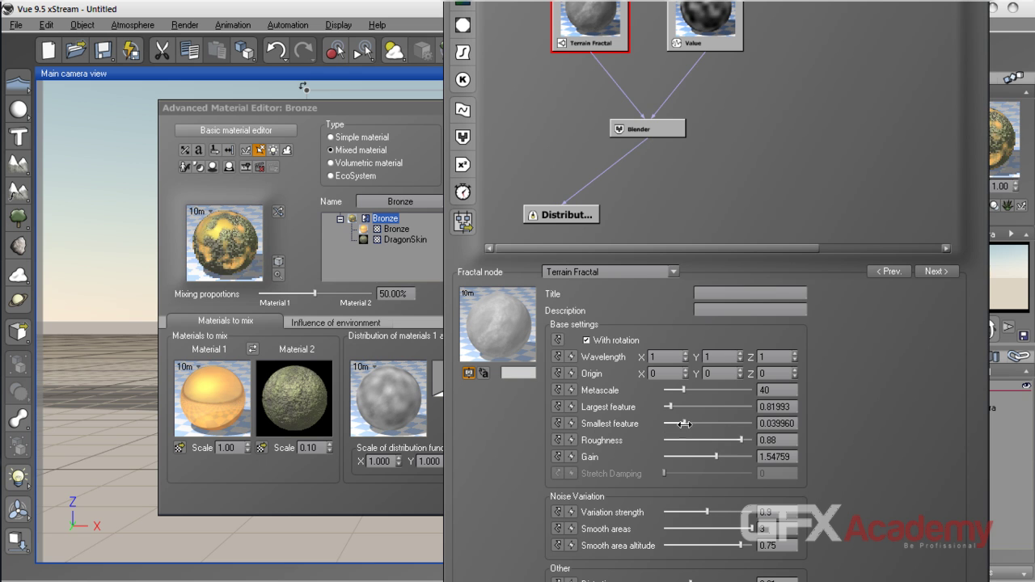
pyautogui.moveTo(706, 512); pyautogui.dragTo(722, 513)
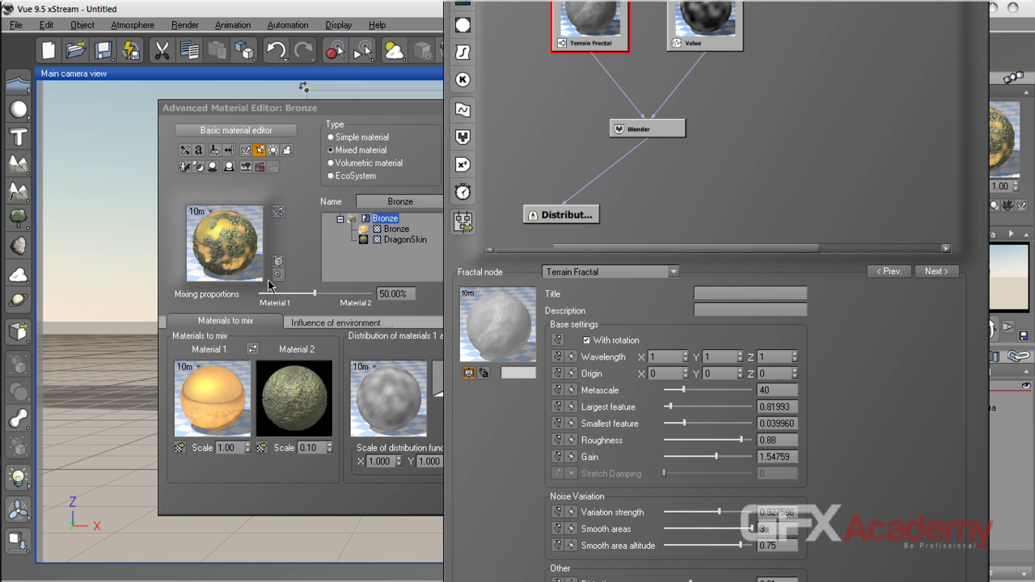
# Review the noise types offered for the Terrain Fractal and keep Ridges
pyautogui.moveTo(811, 279); pyautogui.dragTo(712, 141)
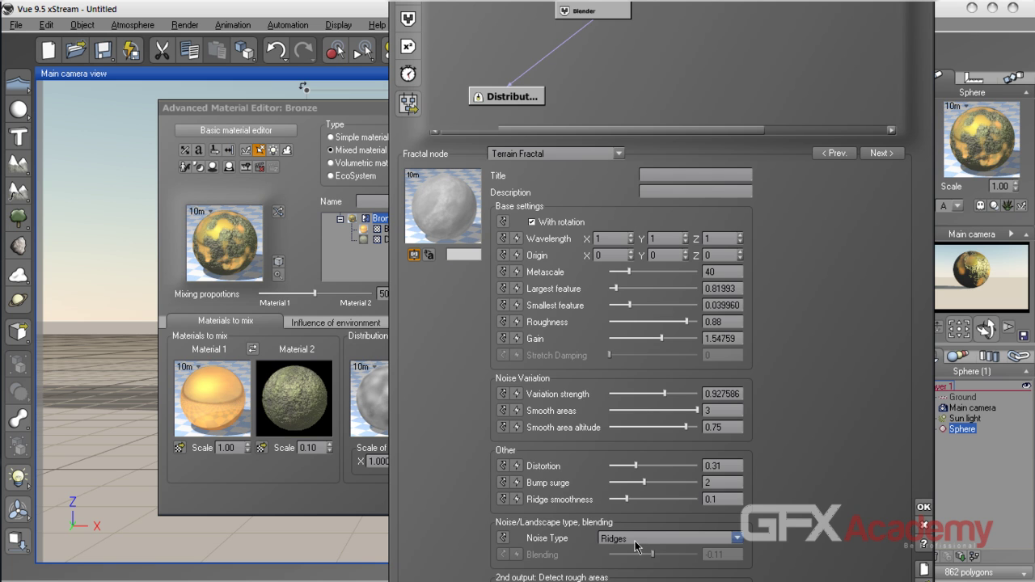
pyautogui.click(659, 542)
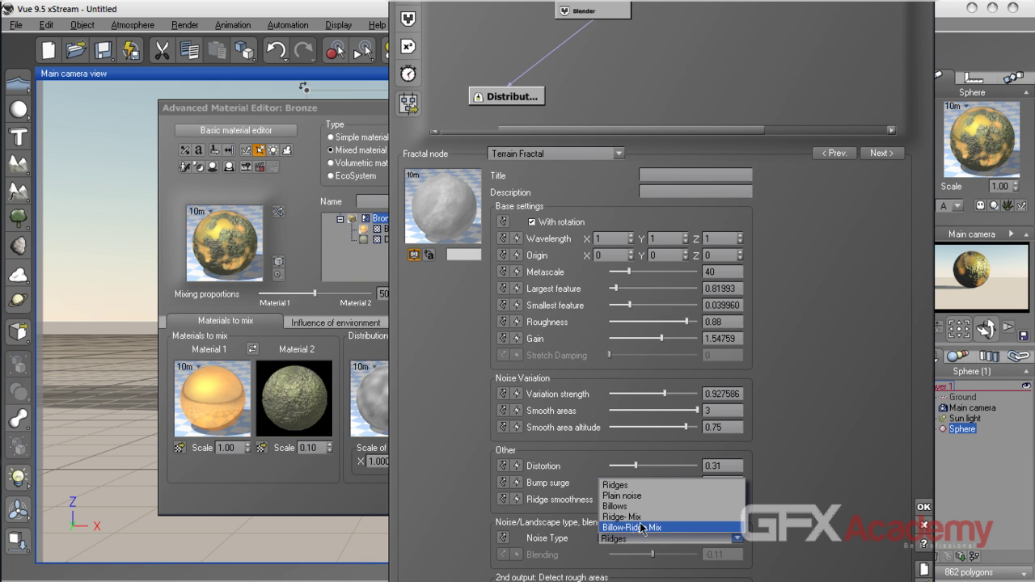
pyautogui.click(620, 486)
# Try Grainy Fractal as the fractal node's type, and settle on Fast Perlin Fractal
pyautogui.moveTo(561, 177); pyautogui.dragTo(518, 366)
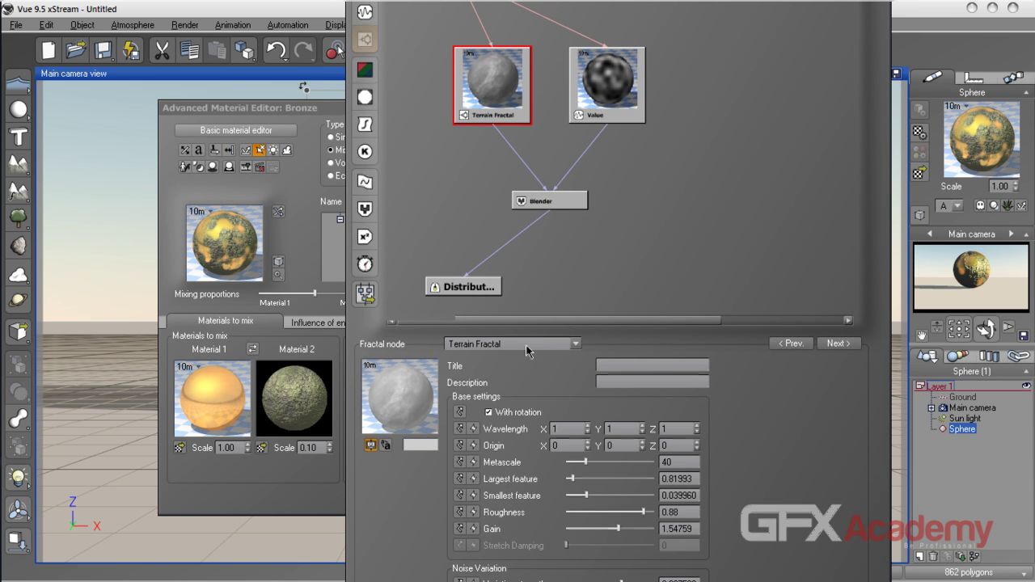
pyautogui.click(527, 349)
pyautogui.click(483, 398)
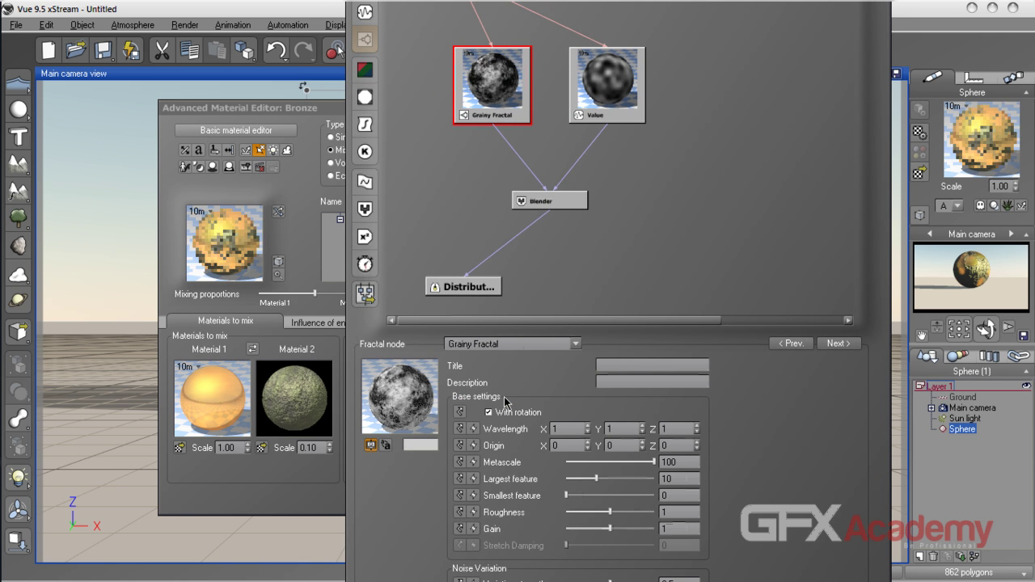
pyautogui.click(515, 347)
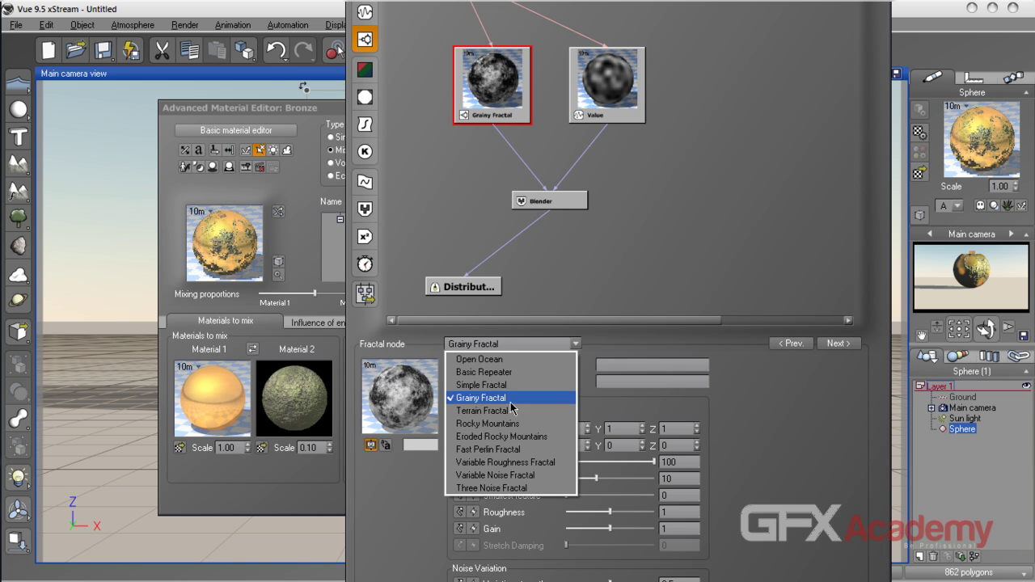
pyautogui.click(523, 450)
# Change the Value noise node to Terrain Perlin Noise and accept the distribution function
pyautogui.click(612, 101)
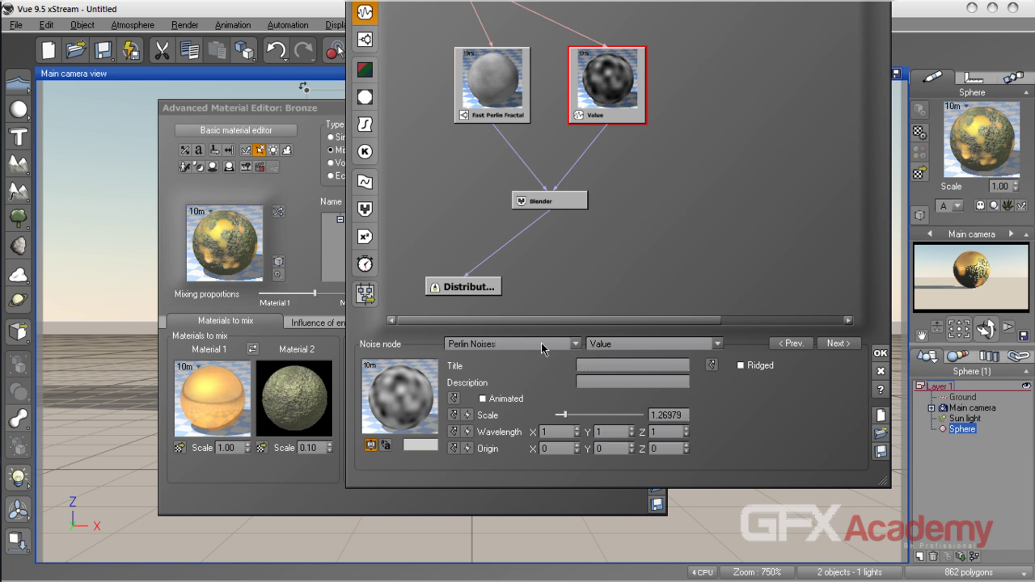
pyautogui.click(541, 344)
pyautogui.moveTo(507, 437)
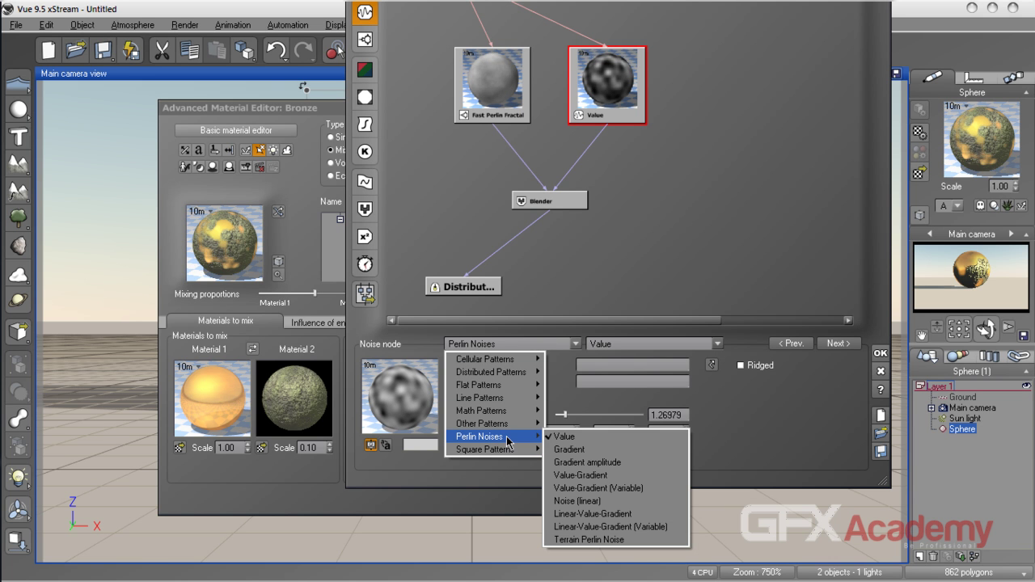
pyautogui.click(588, 540)
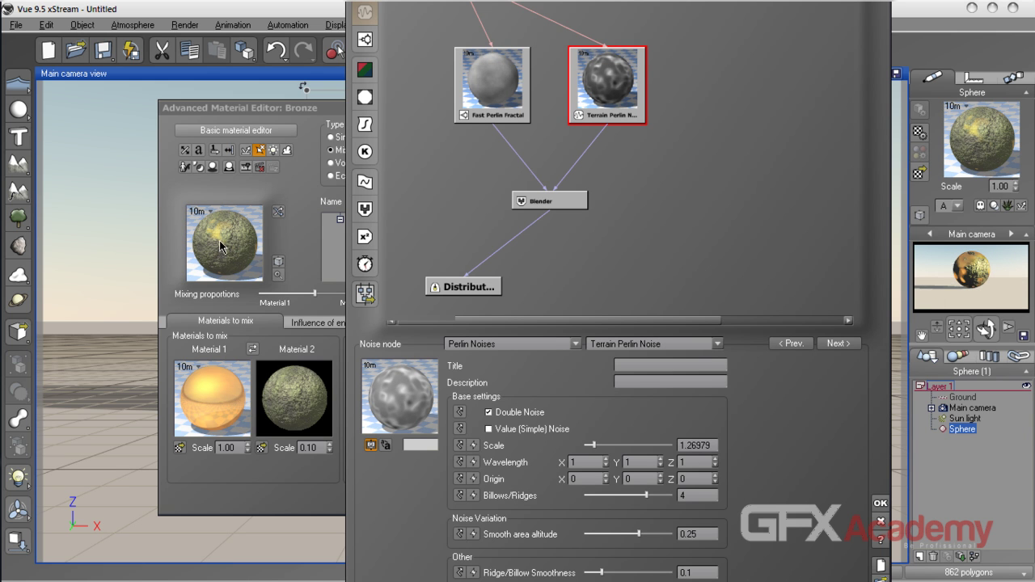
pyautogui.click(882, 503)
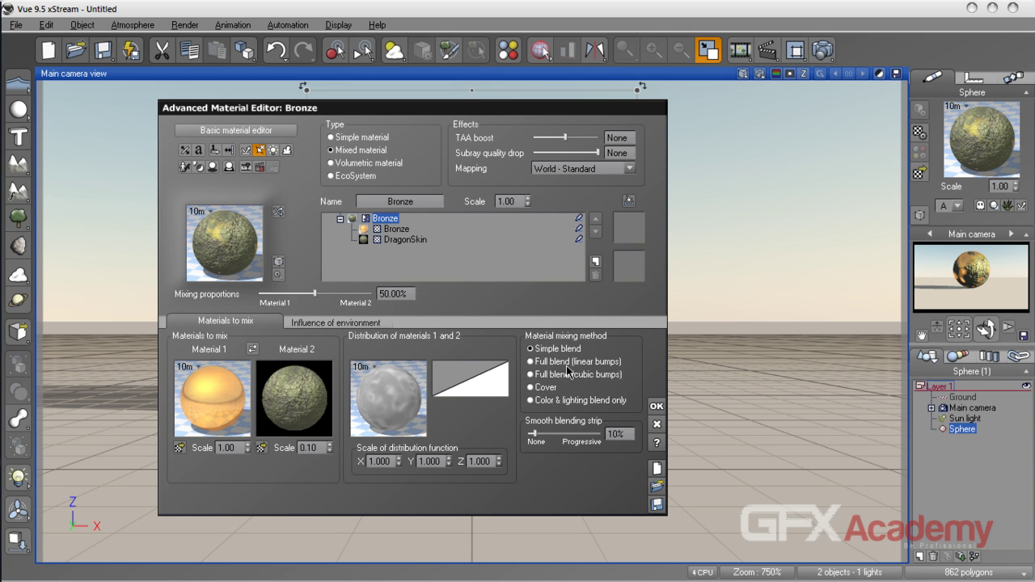
# Try full blend mixing for the two materials, and switch to the Cover method with a 17% smooth blending strip
pyautogui.click(540, 375)
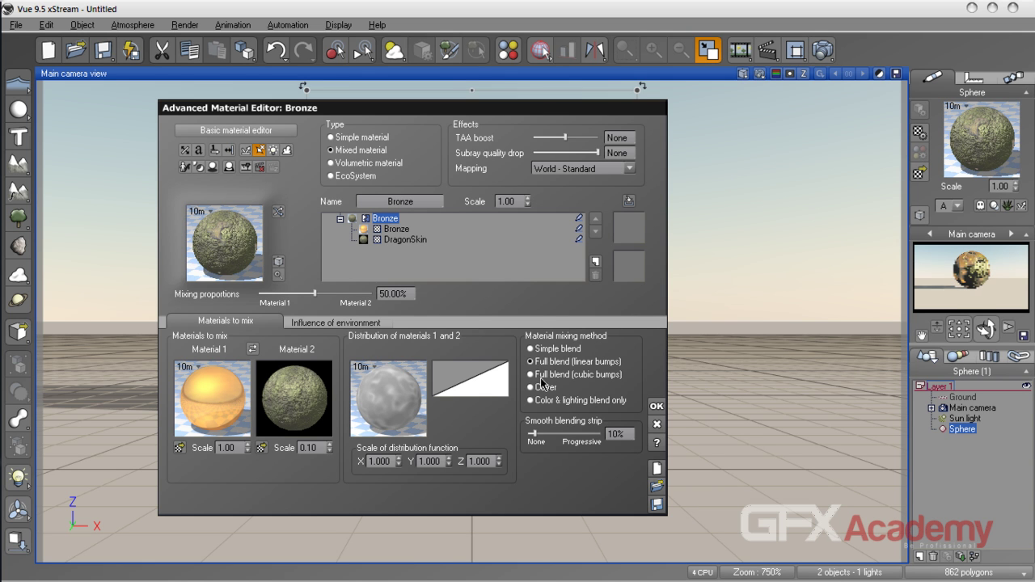
pyautogui.click(543, 388)
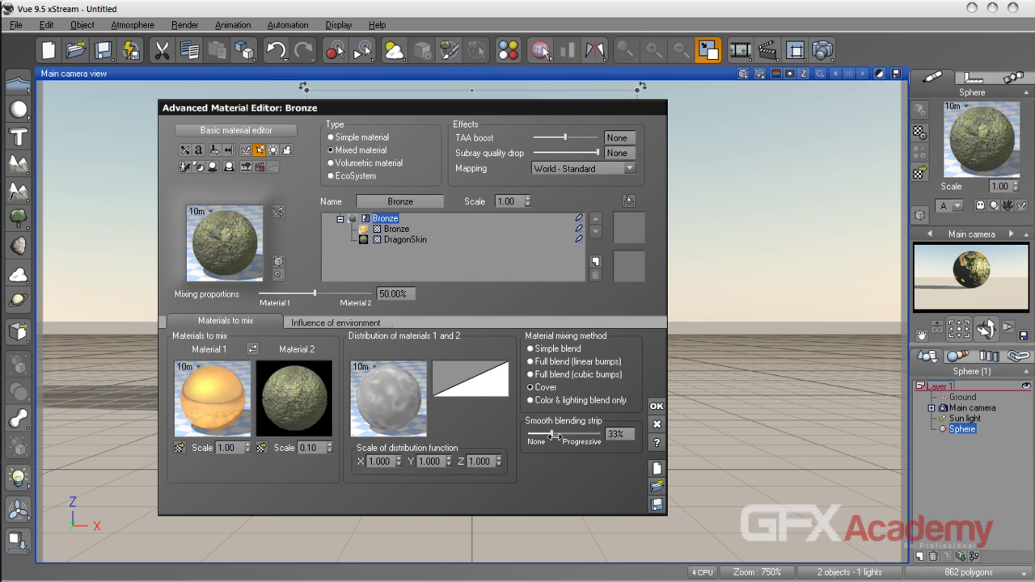
pyautogui.moveTo(554, 436); pyautogui.dragTo(540, 437)
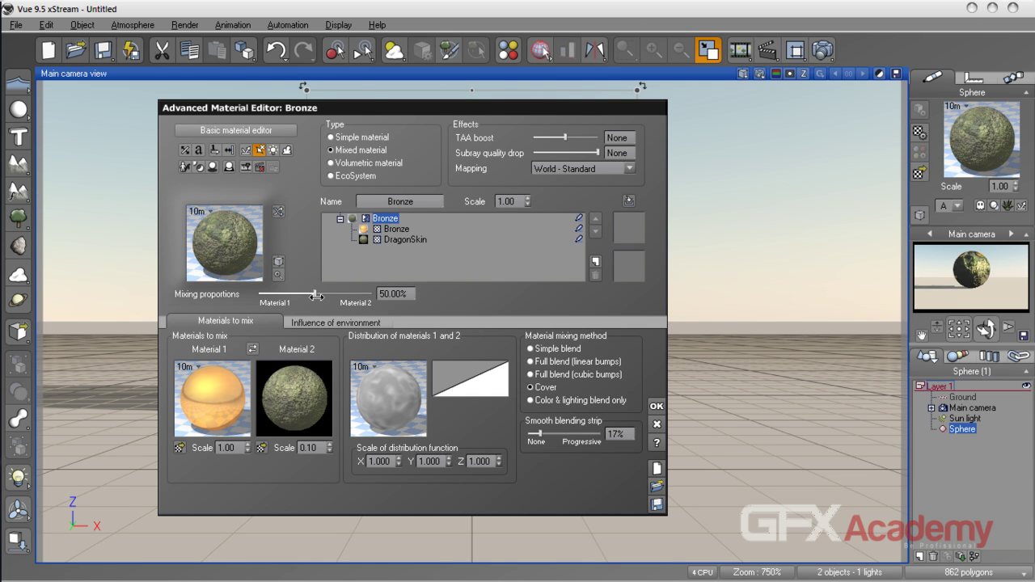
# Set the mixing proportions to 44.63% and the smooth blending strip to 24%
pyautogui.moveTo(311, 296); pyautogui.dragTo(309, 296)
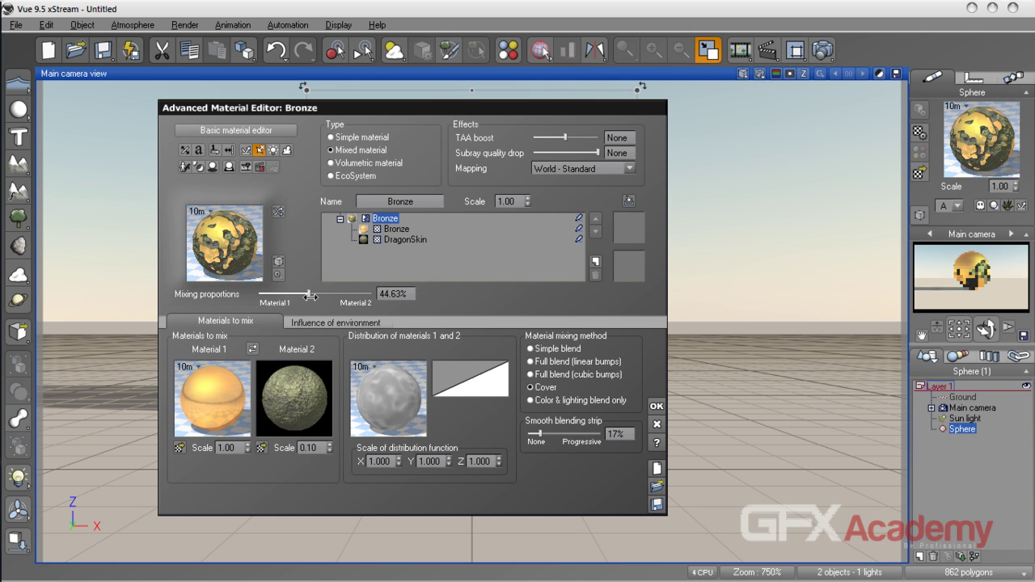
pyautogui.moveTo(535, 435); pyautogui.dragTo(543, 435)
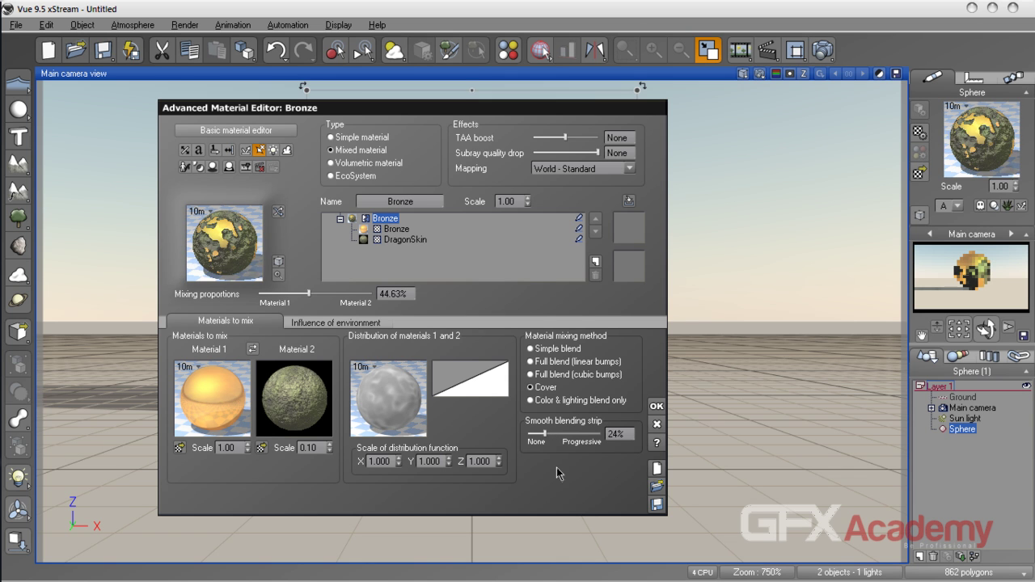
# Compare Simple blend with the Cover mixing method, and keep Cover with an 18% smooth blending strip
pyautogui.click(544, 387)
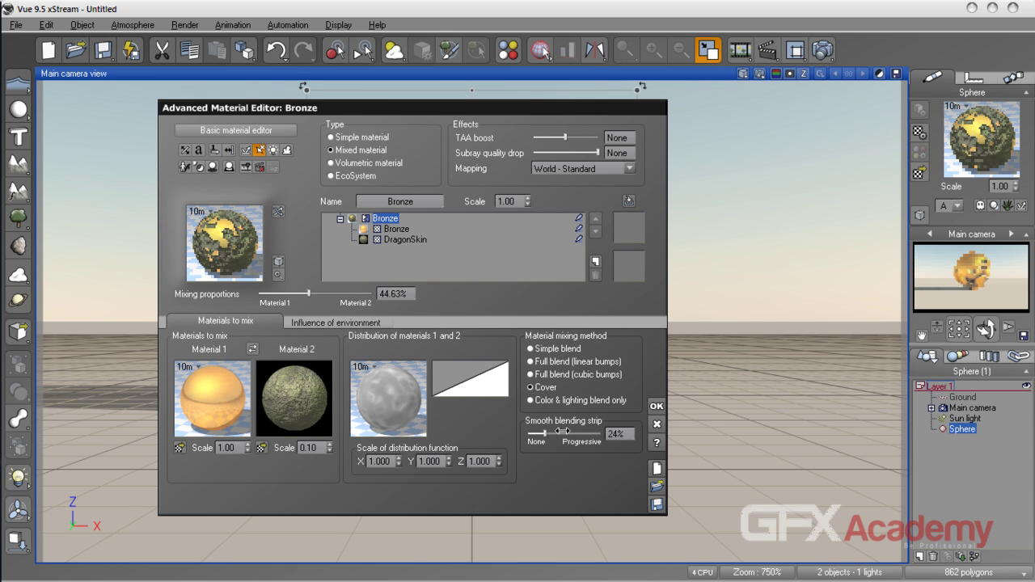
pyautogui.click(554, 350)
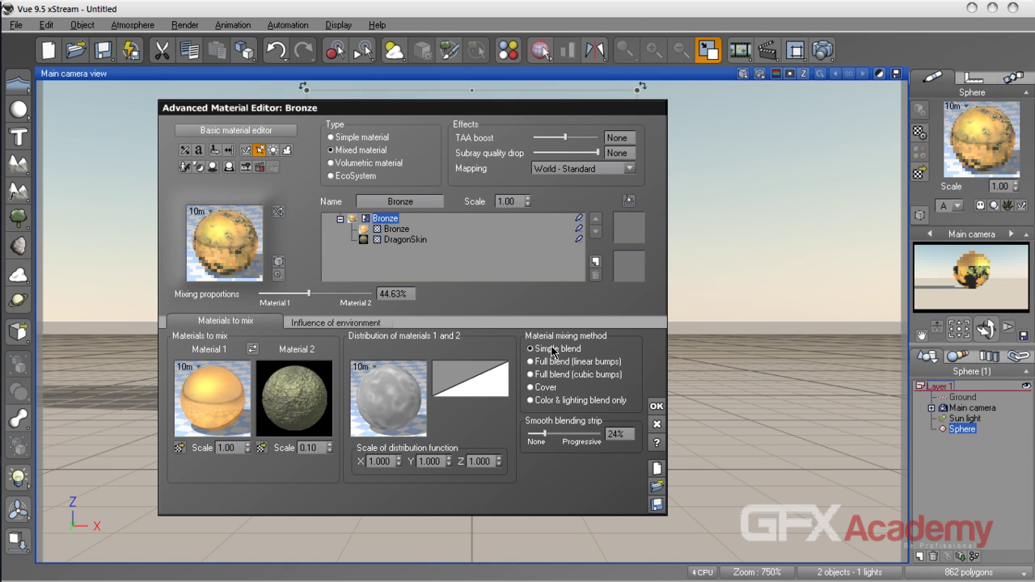
pyautogui.click(553, 389)
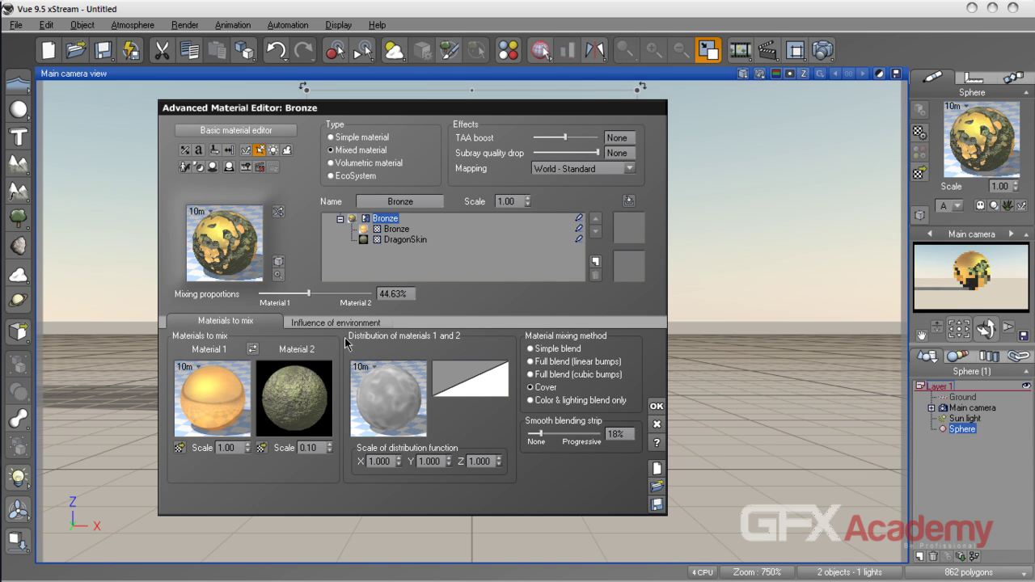
# Make the material distribution dependent on local slope, altitude and orientation, and set the influence of altitude to 33%
pyautogui.click(317, 324)
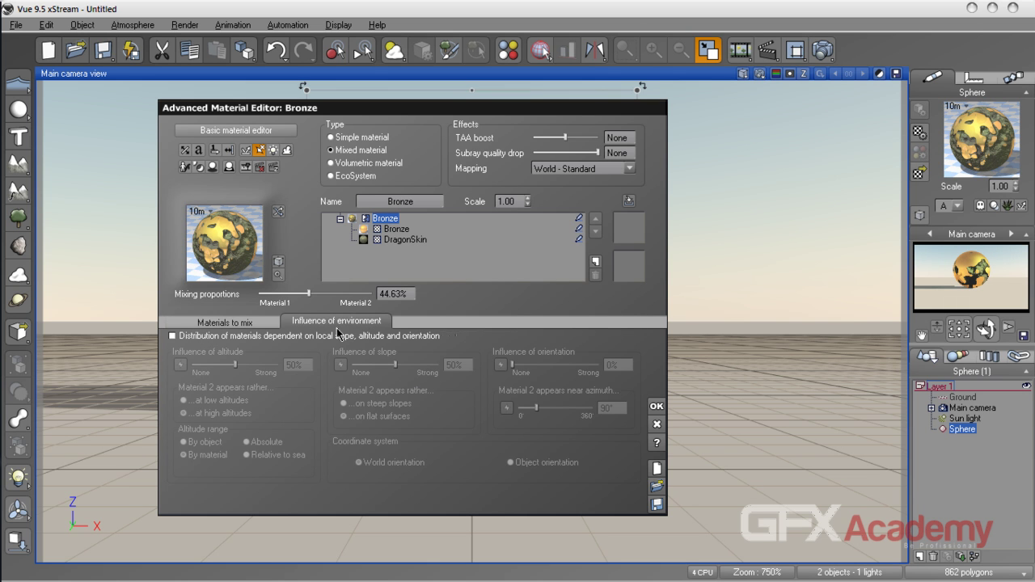
pyautogui.click(190, 339)
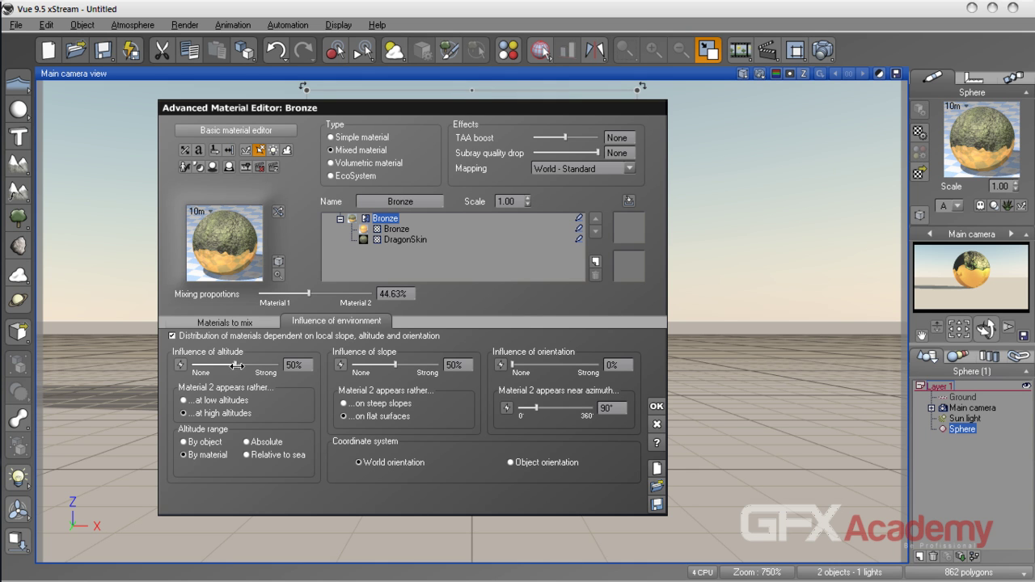
pyautogui.moveTo(215, 366); pyautogui.dragTo(220, 367)
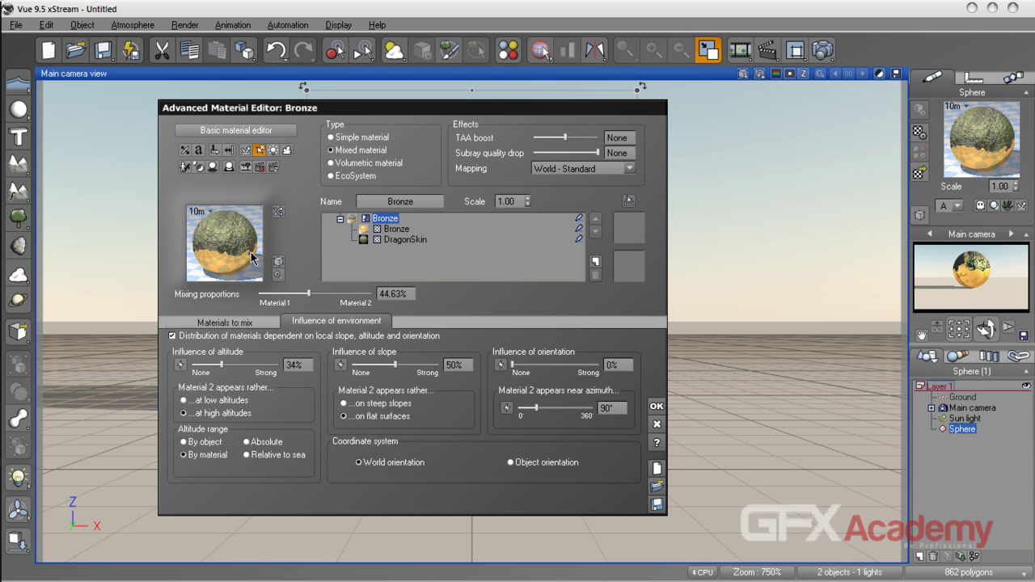
pyautogui.moveTo(227, 369)
pyautogui.mouseDown()
pyautogui.moveTo(251, 366)
pyautogui.moveTo(210, 367)
pyautogui.mouseUp()
pyautogui.moveTo(227, 363); pyautogui.dragTo(229, 363)
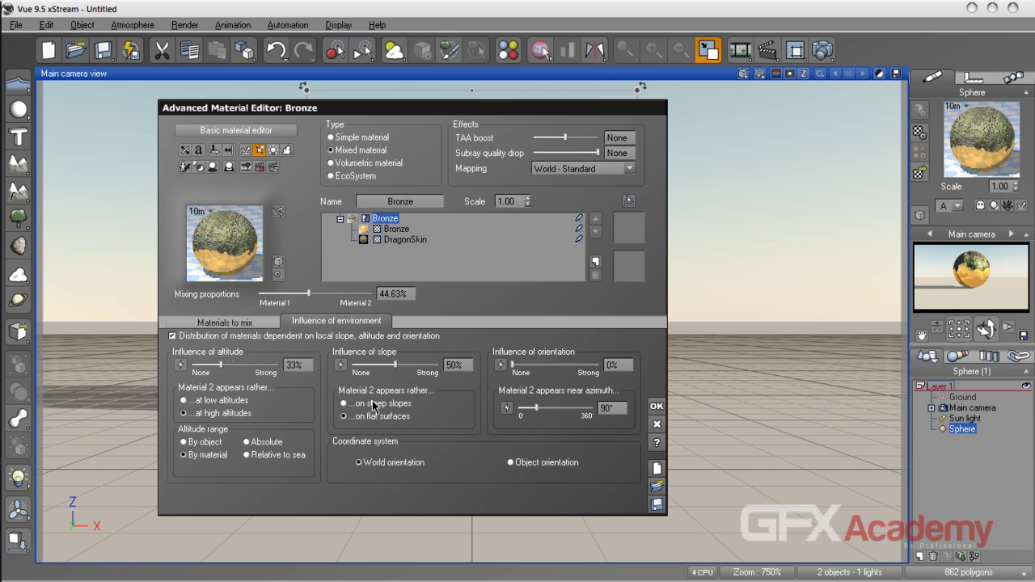
# Set the influence of slope to 25% and the influence of orientation to 18%, with material 2 appearing near azimuth 241°
pyautogui.moveTo(395, 364)
pyautogui.mouseDown()
pyautogui.moveTo(378, 369)
pyautogui.moveTo(406, 369)
pyautogui.moveTo(397, 369)
pyautogui.mouseUp()
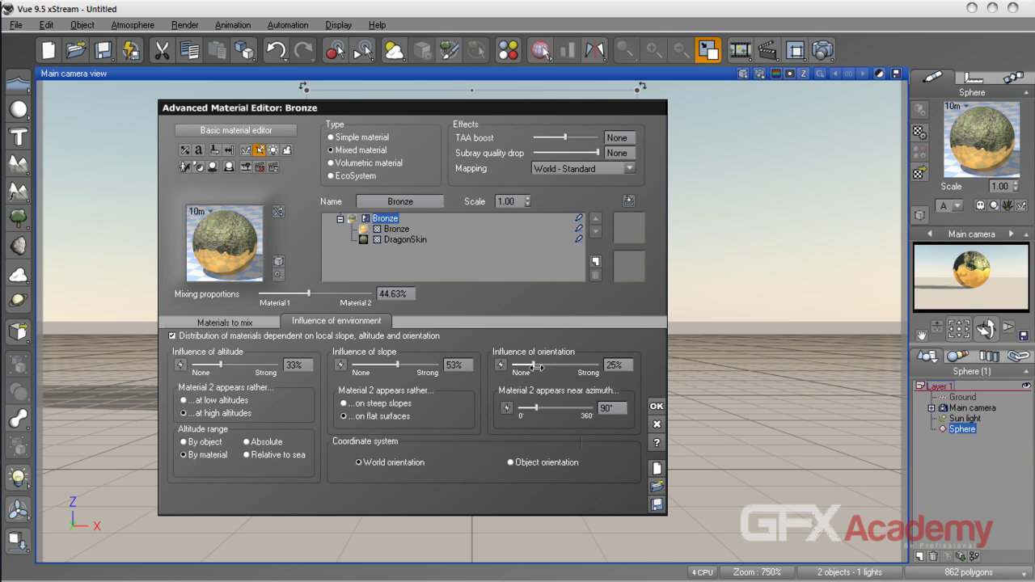
pyautogui.moveTo(536, 367)
pyautogui.mouseDown()
pyautogui.moveTo(546, 367)
pyautogui.moveTo(534, 367)
pyautogui.mouseUp()
pyautogui.moveTo(535, 409); pyautogui.dragTo(554, 410)
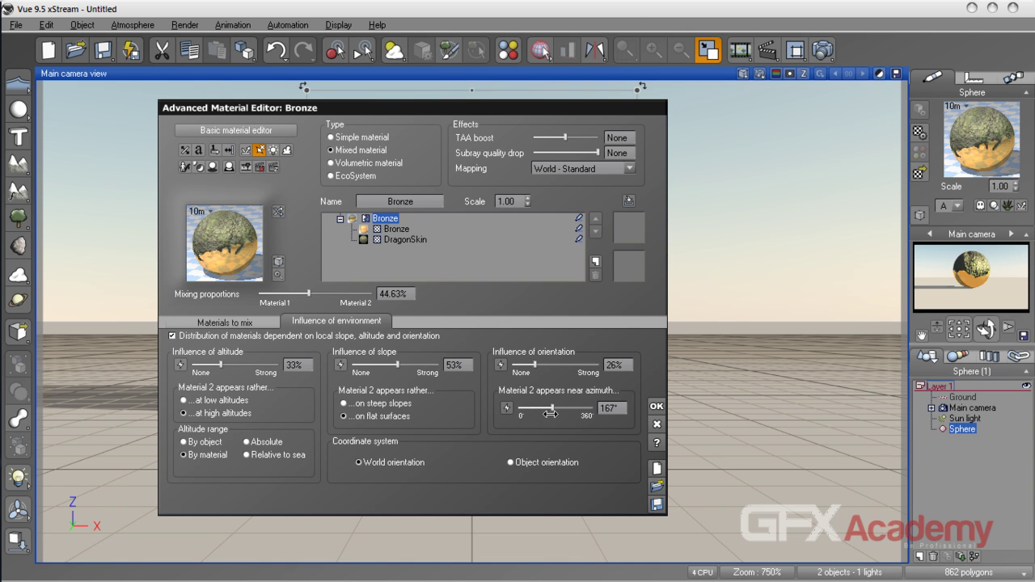
pyautogui.moveTo(564, 410); pyautogui.dragTo(569, 411)
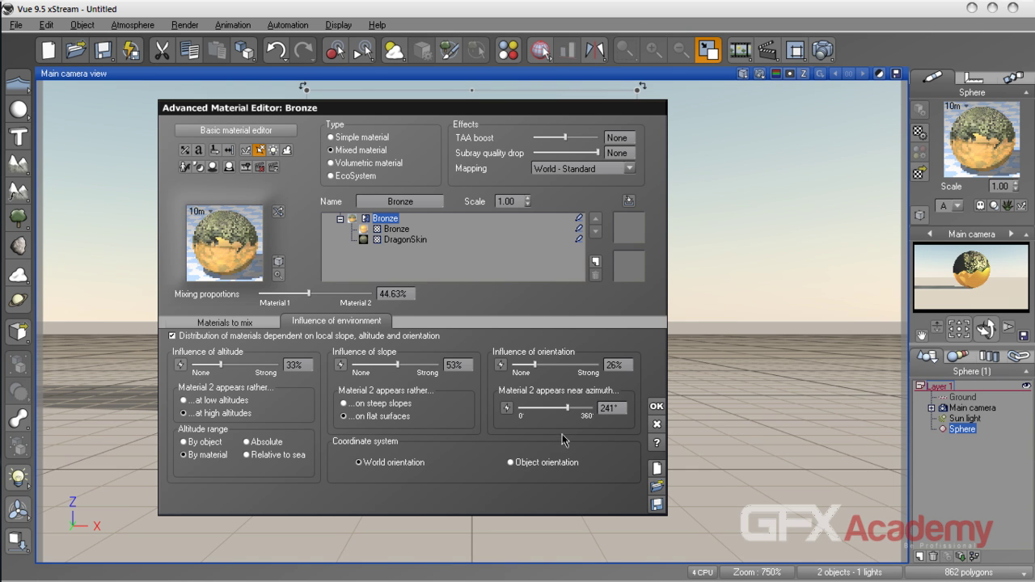
pyautogui.moveTo(540, 370); pyautogui.dragTo(531, 370)
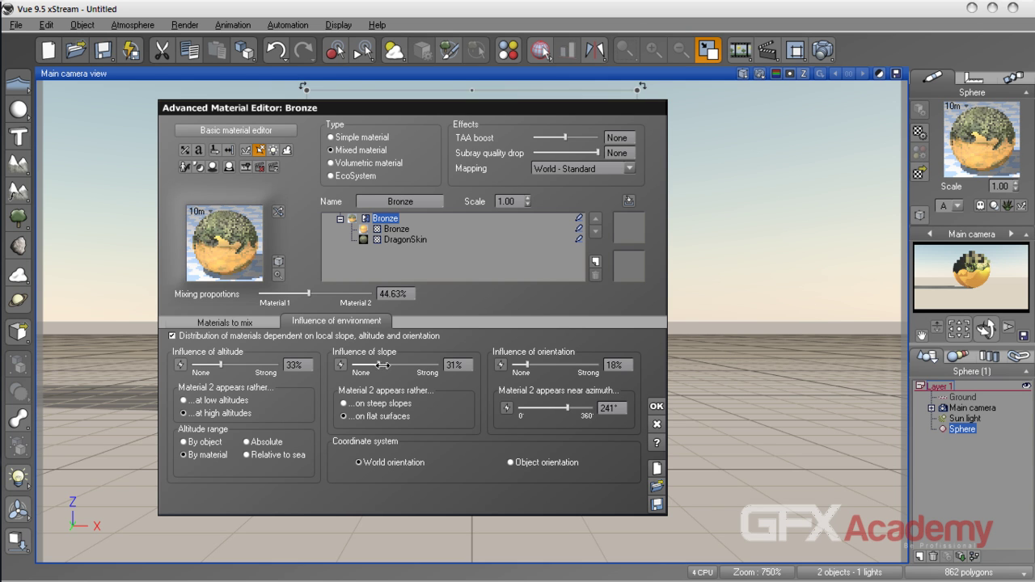
pyautogui.moveTo(383, 365); pyautogui.dragTo(377, 365)
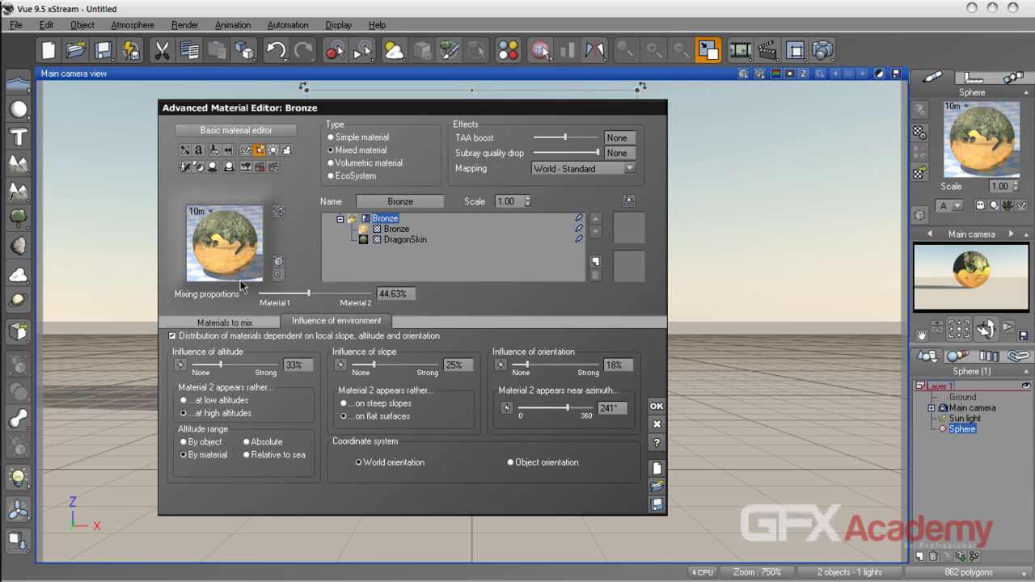
# Compare Object - Parametric, World - Parametric and World - Standard mapping on the mixed material, and choose Object - Standard
pyautogui.click(576, 168)
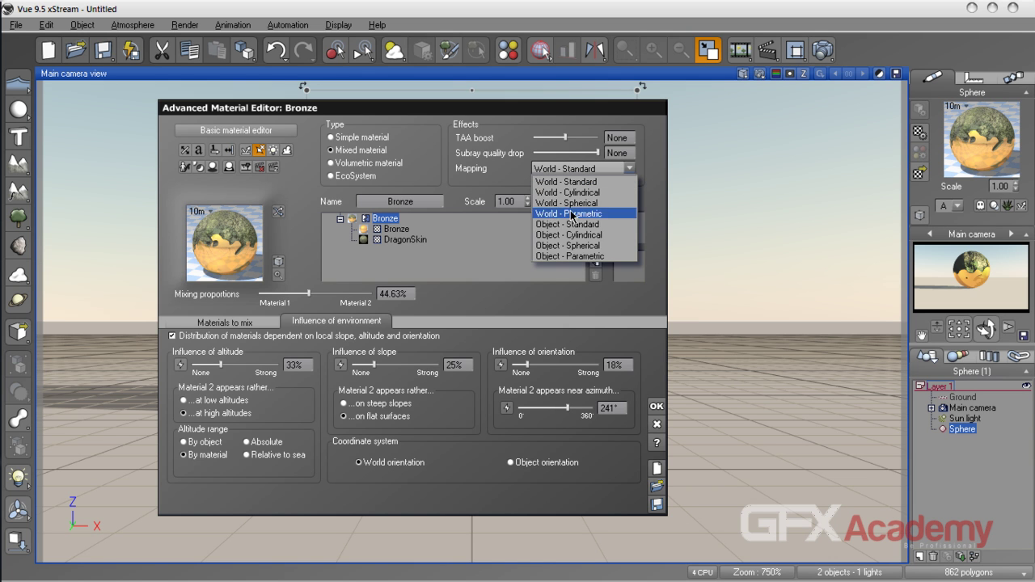
pyautogui.click(582, 256)
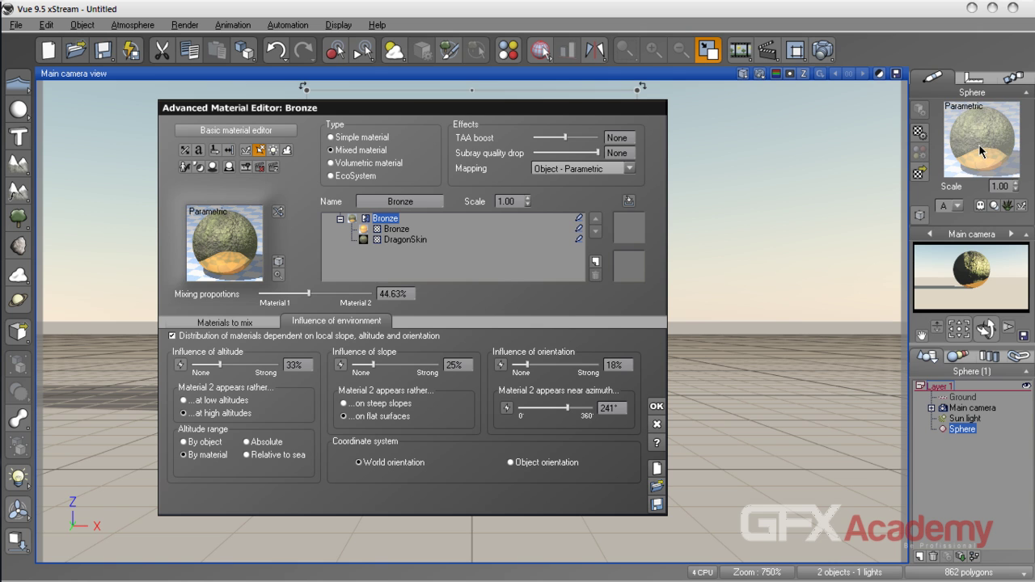
pyautogui.click(567, 169)
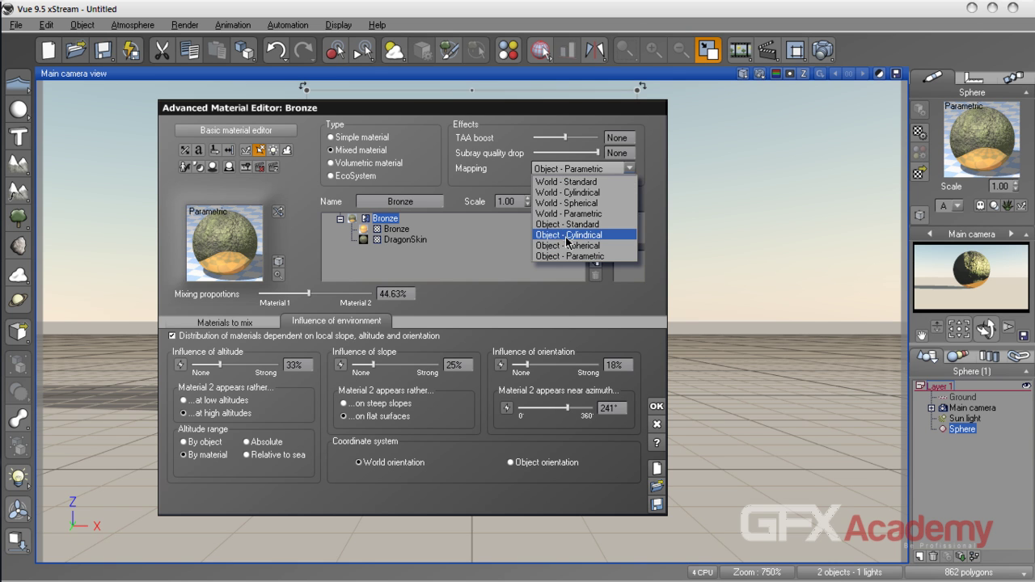
pyautogui.click(570, 214)
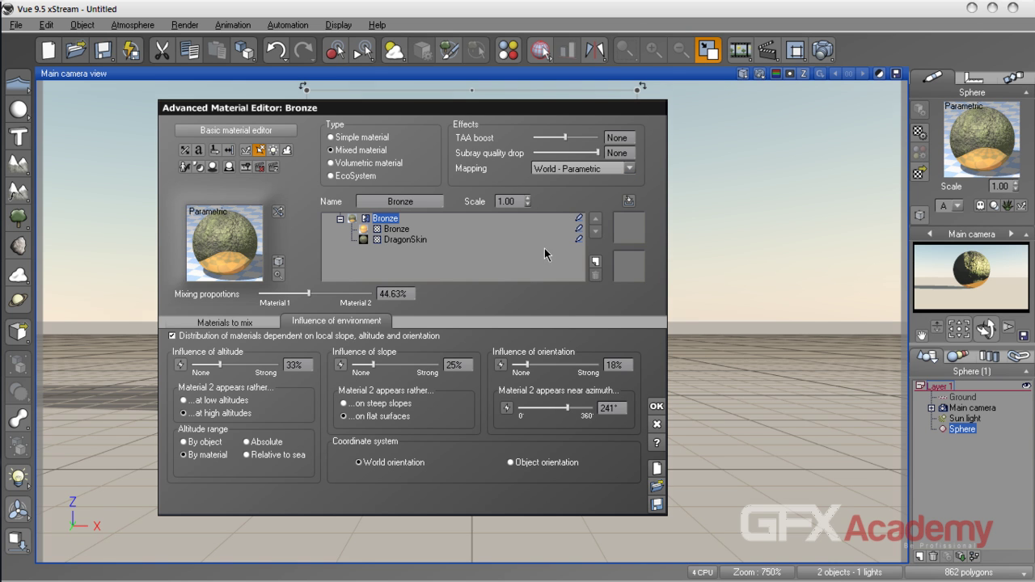
pyautogui.click(602, 169)
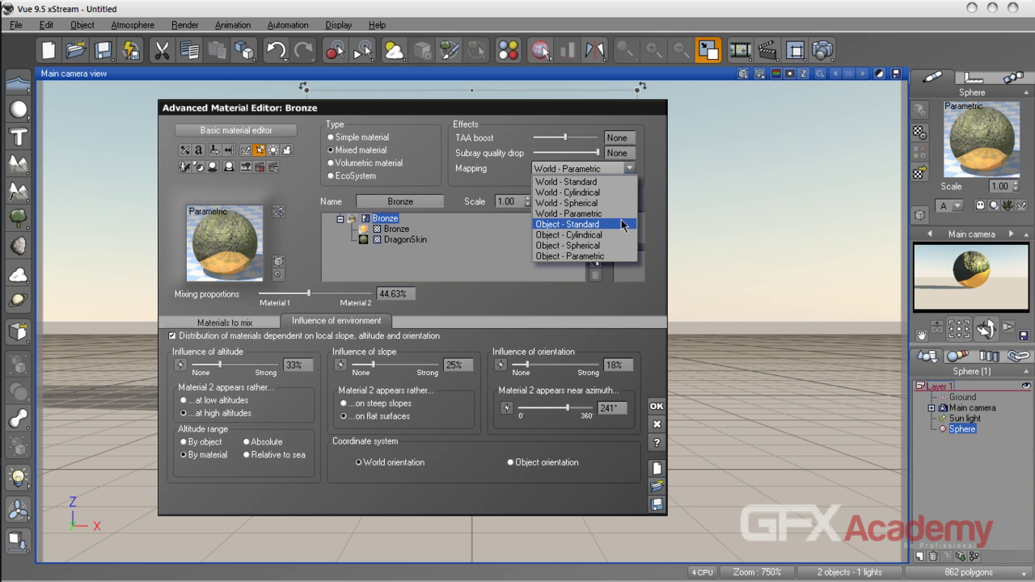
pyautogui.click(570, 182)
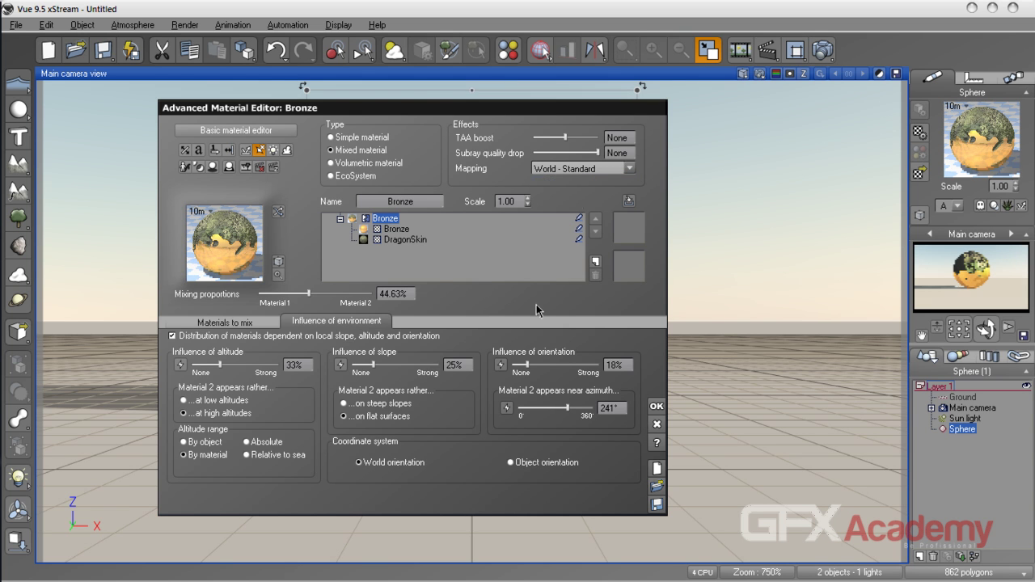
pyautogui.click(595, 169)
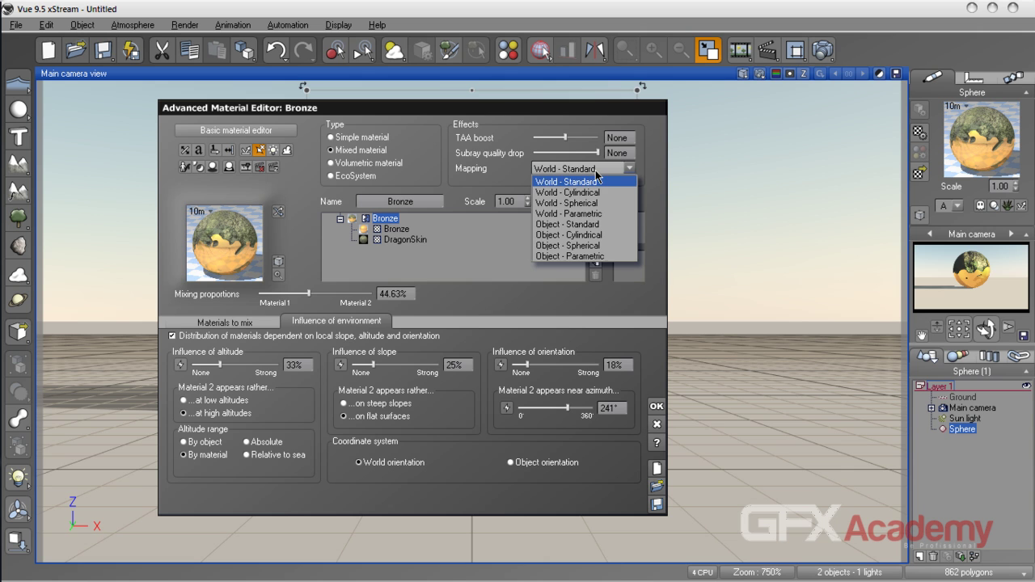
pyautogui.click(598, 224)
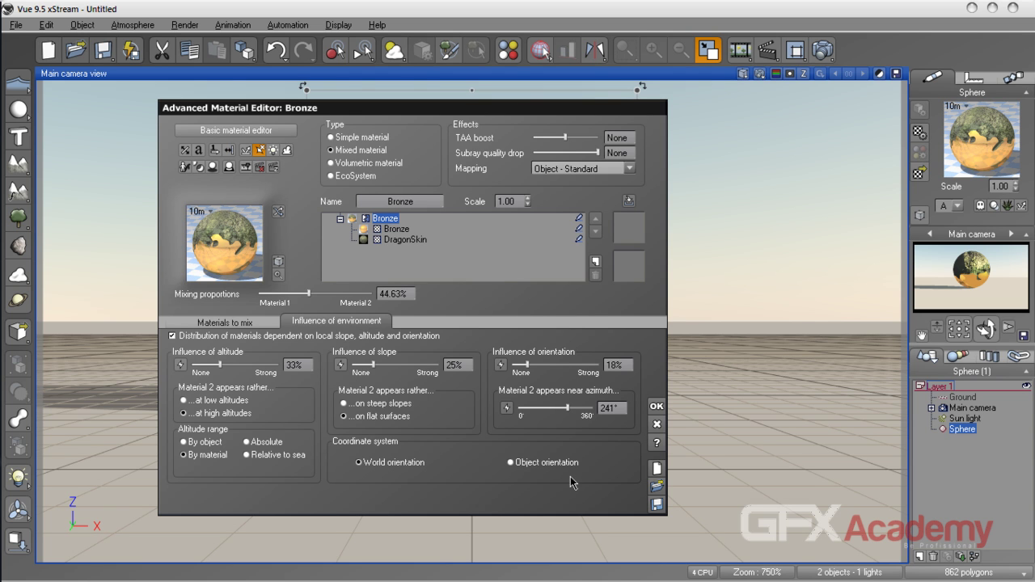
# Change the Bronze material to a volumetric material, and try the Additive and Hypertexture lighting models
pyautogui.click(344, 163)
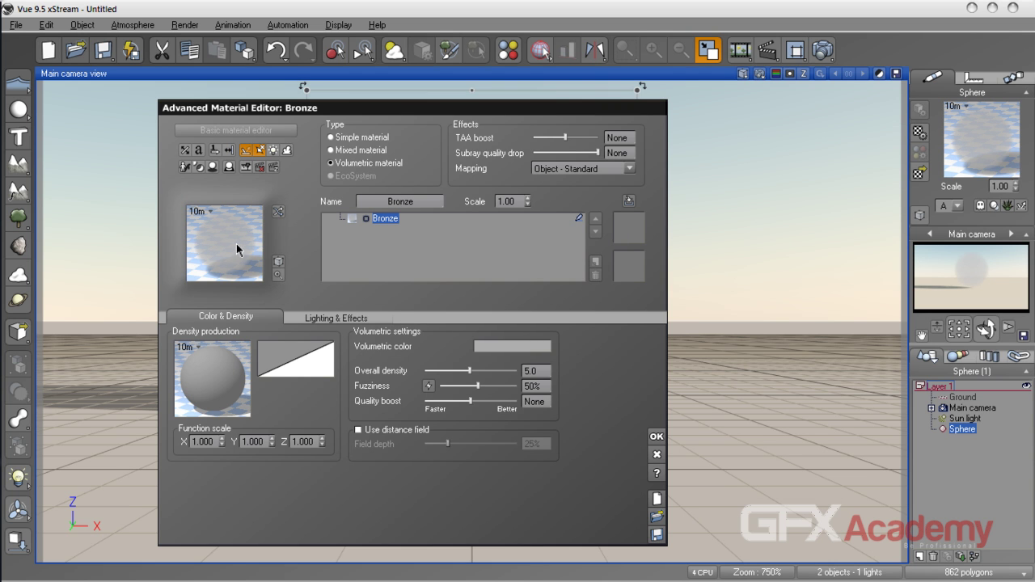
pyautogui.click(349, 320)
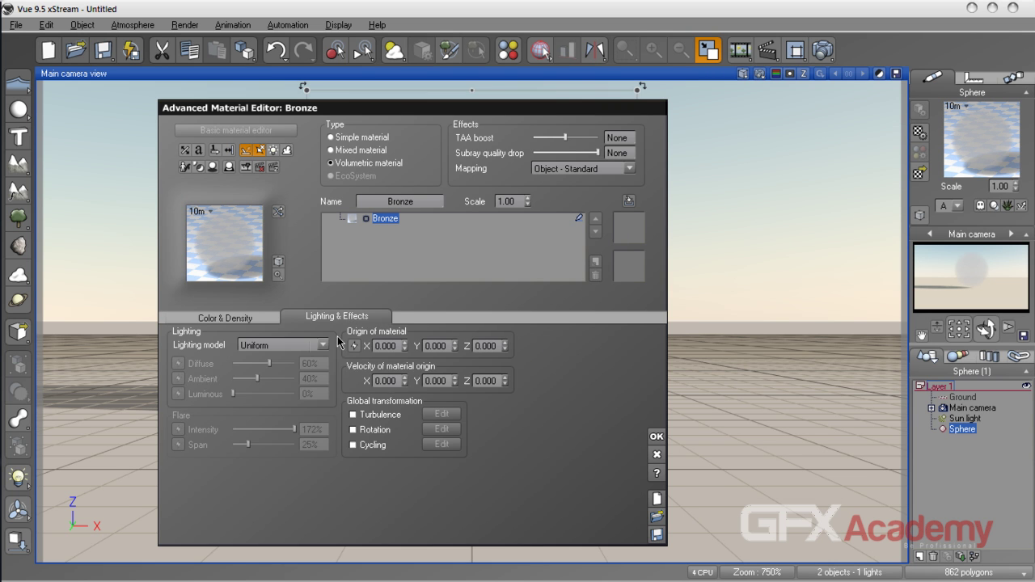
pyautogui.click(324, 345)
pyautogui.click(292, 381)
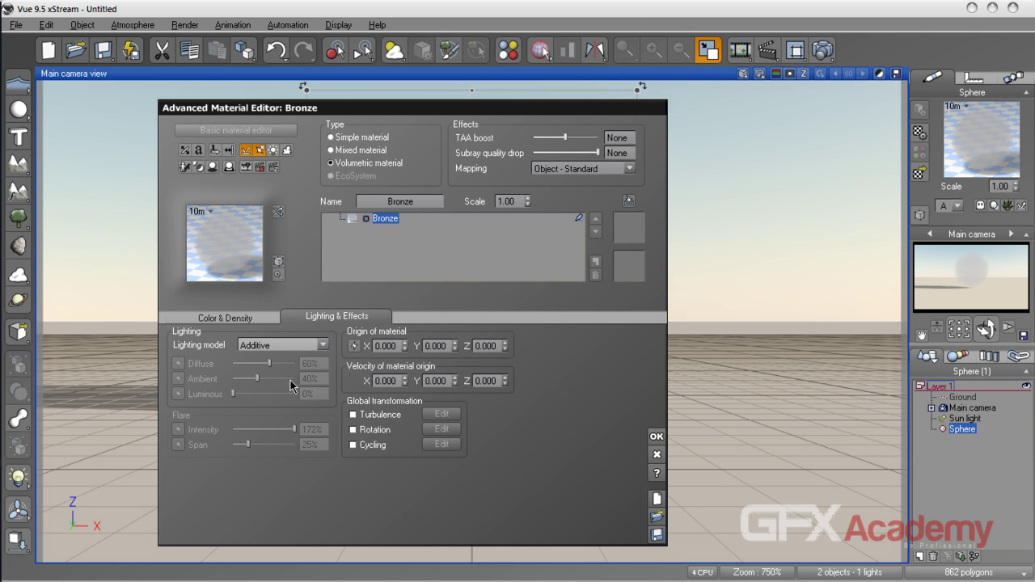
pyautogui.click(309, 346)
pyautogui.click(293, 398)
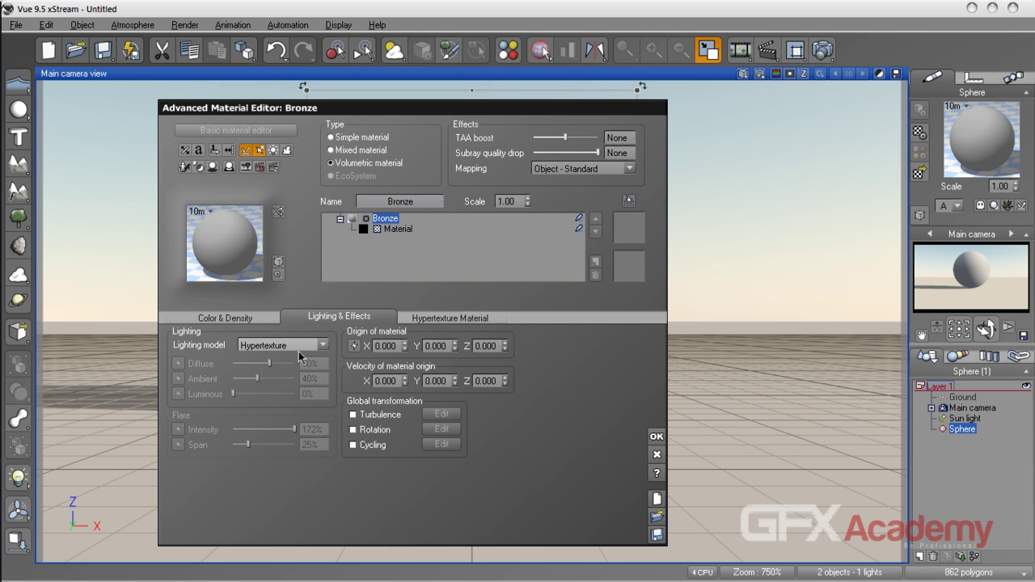
# Review the hypertexture material, lighting and density settings, and close the Advanced Material Editor without applying the changes
pyautogui.click(421, 319)
pyautogui.click(353, 319)
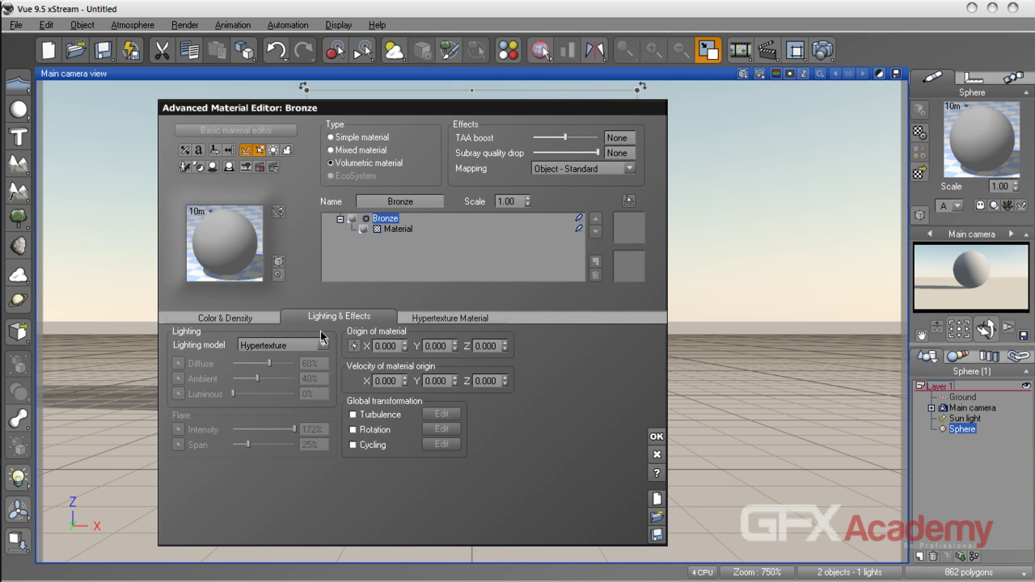
pyautogui.click(254, 319)
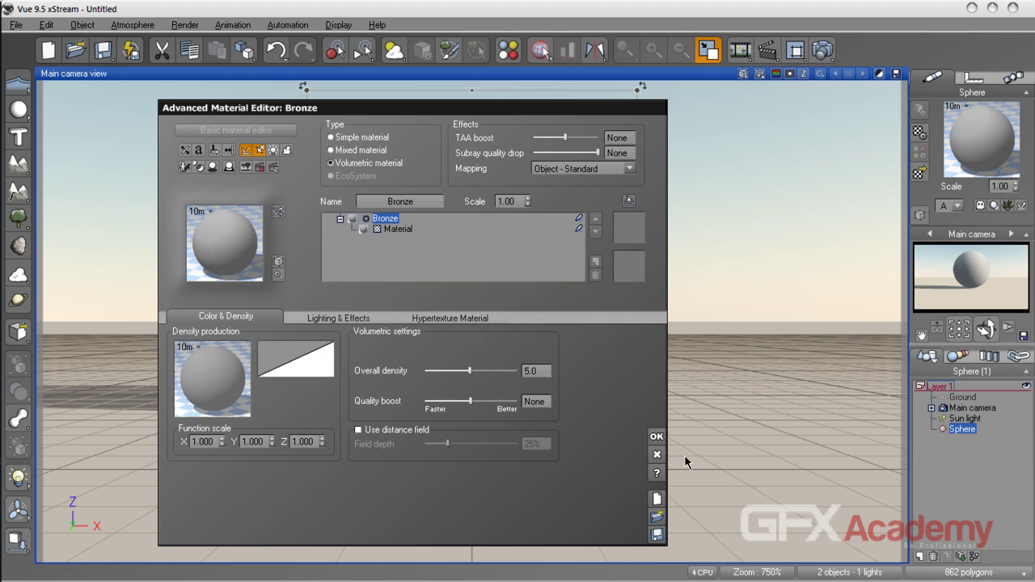
pyautogui.click(656, 453)
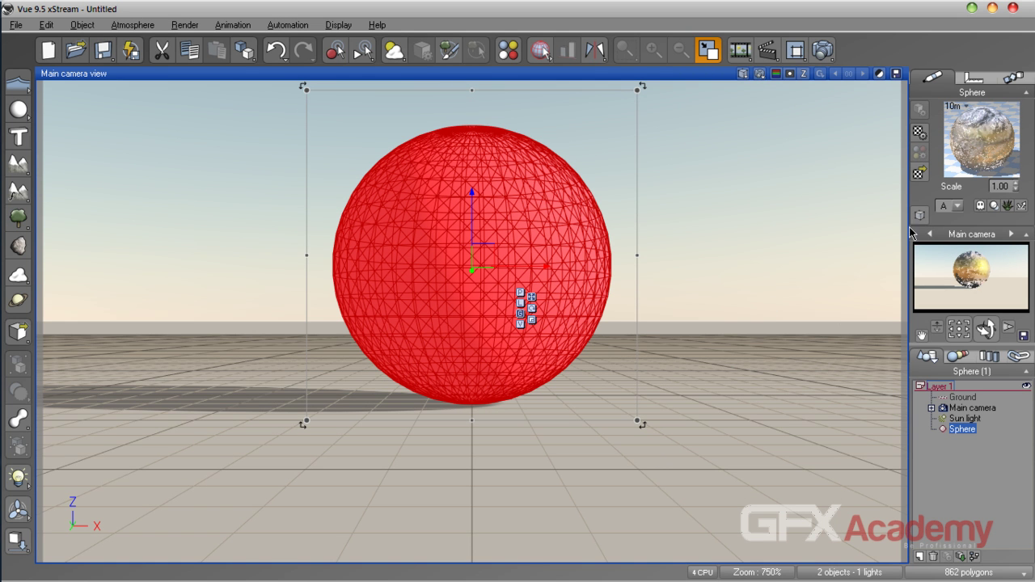